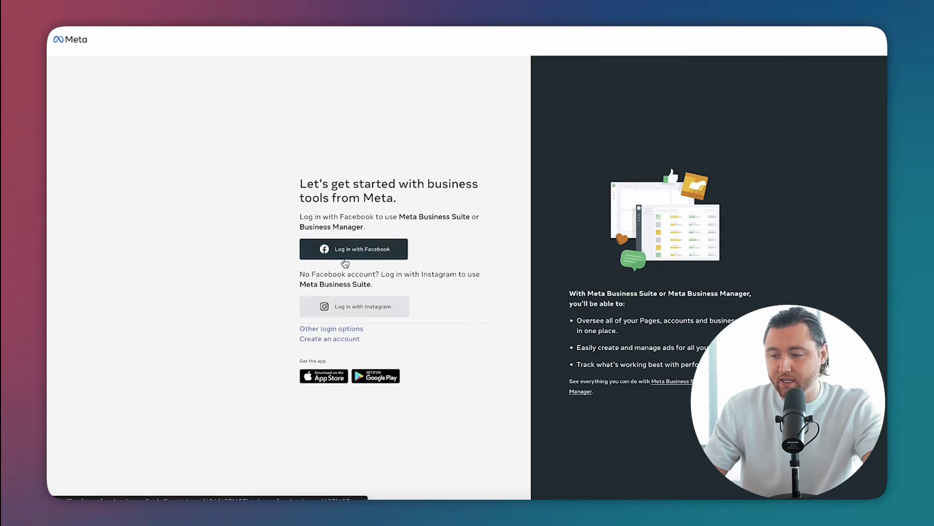
- Log in with the Facebook account and open the business account settings
left_click(366, 246)
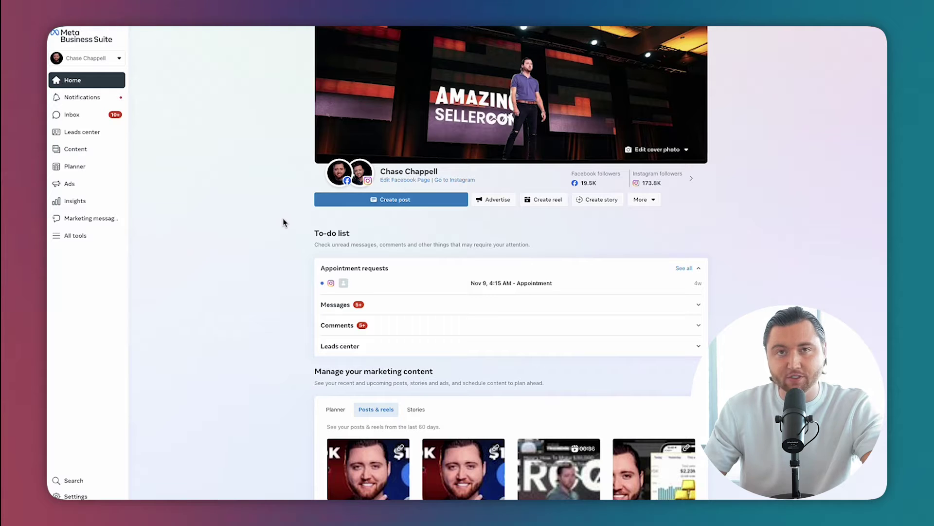
left_click(78, 496)
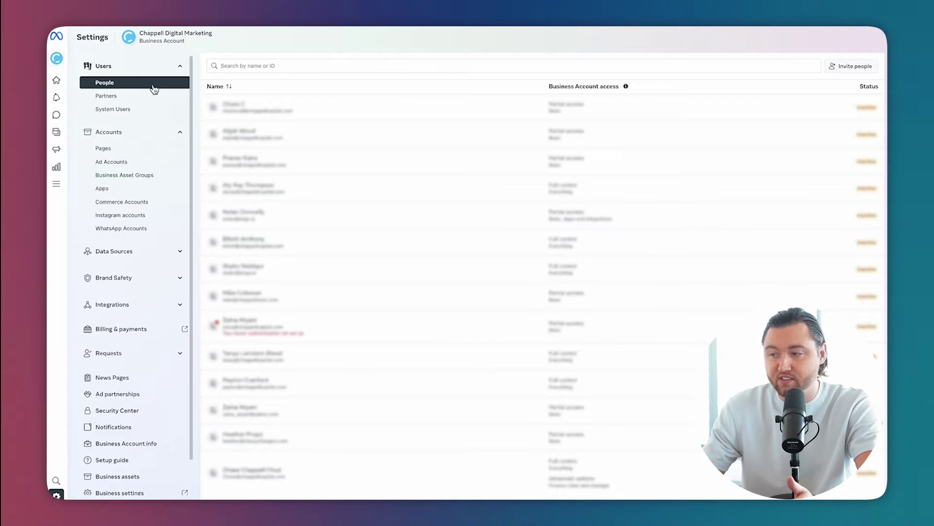
- Look at the form for inviting people and the options for adding a Facebook Page to the business account
left_click(852, 65)
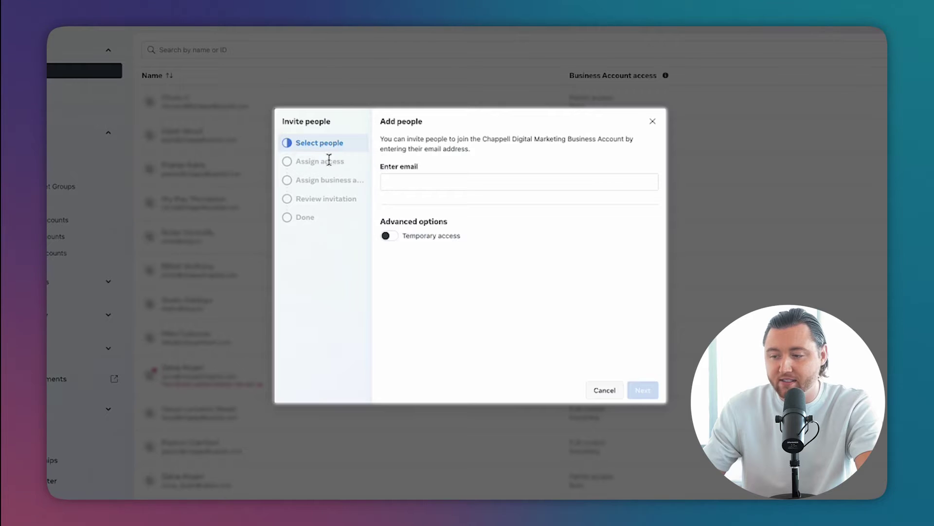
left_click(84, 158)
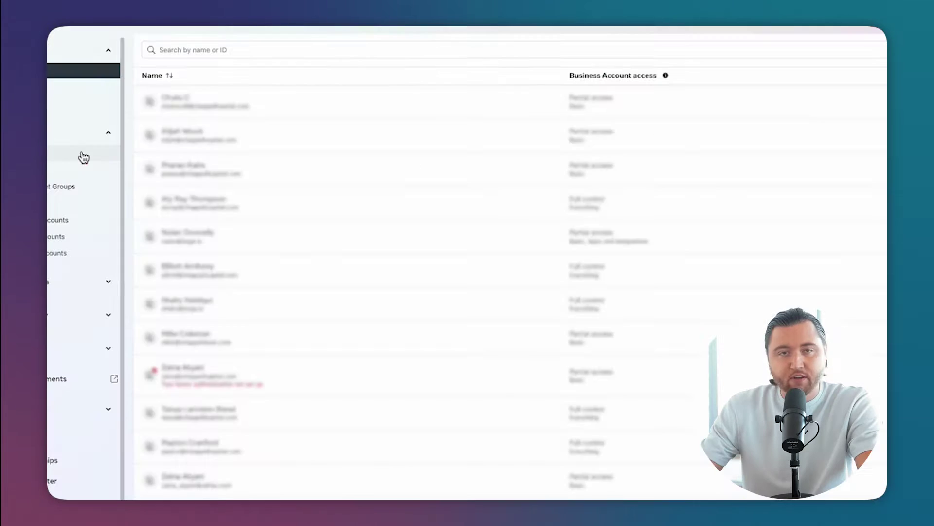
left_click(84, 157)
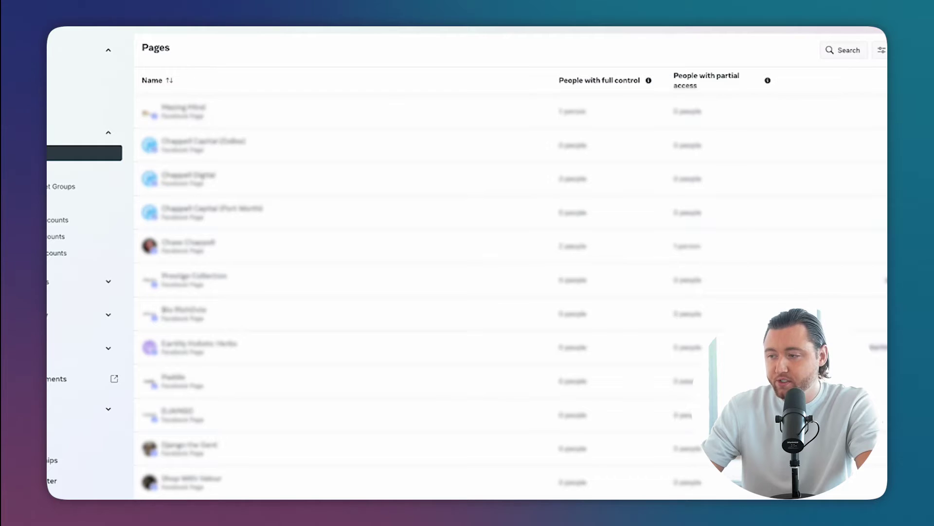
left_click(884, 50)
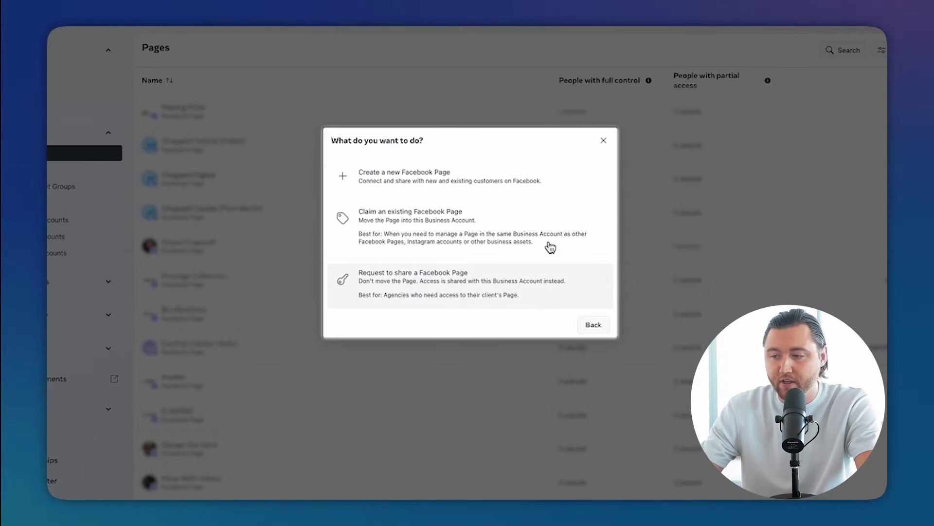
key("Escape")
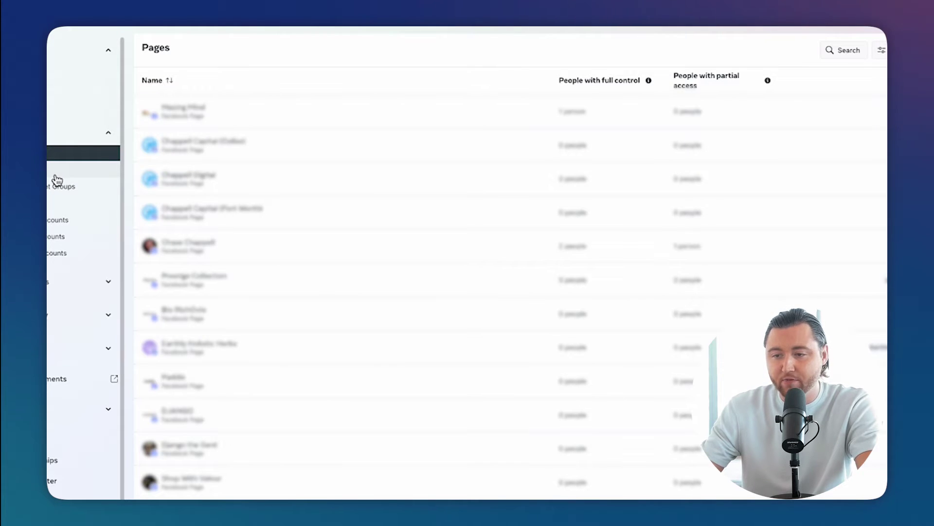
- Look at the options for adding an ad account to the business account
left_click(56, 178)
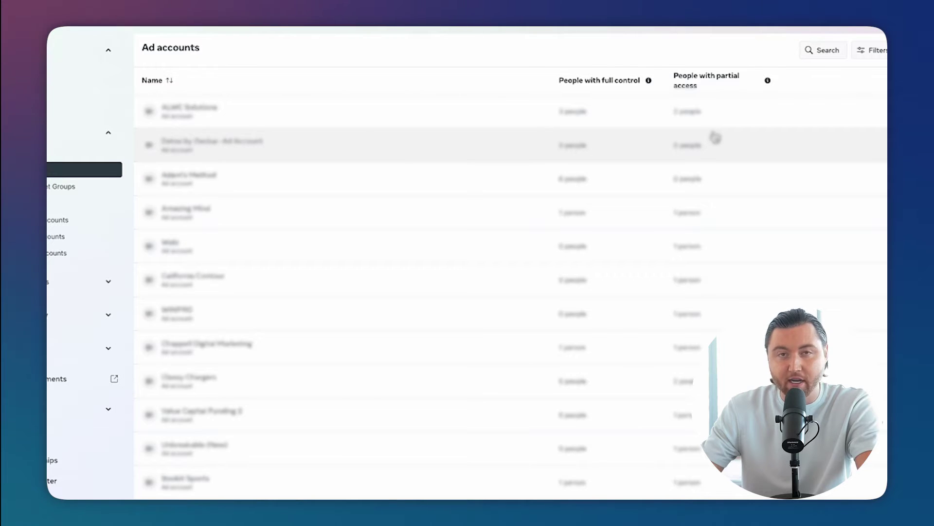
left_click(881, 51)
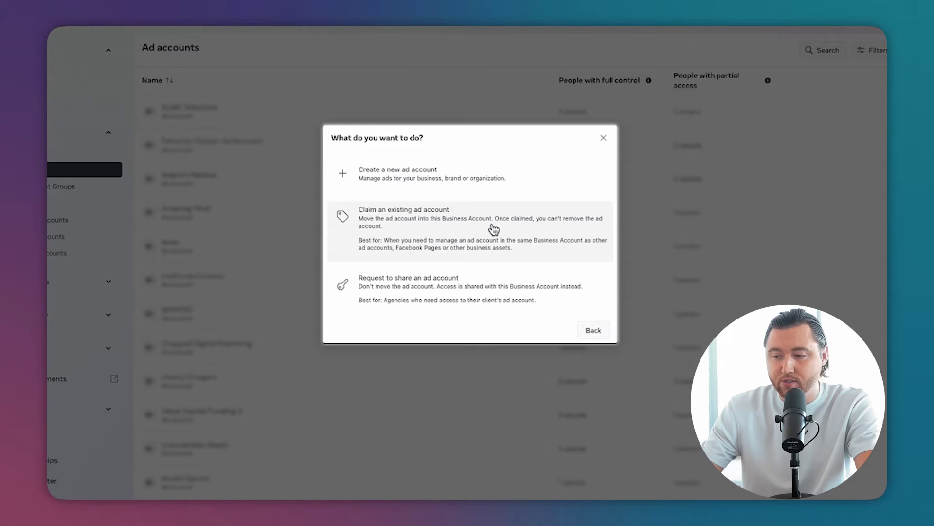
left_click(603, 138)
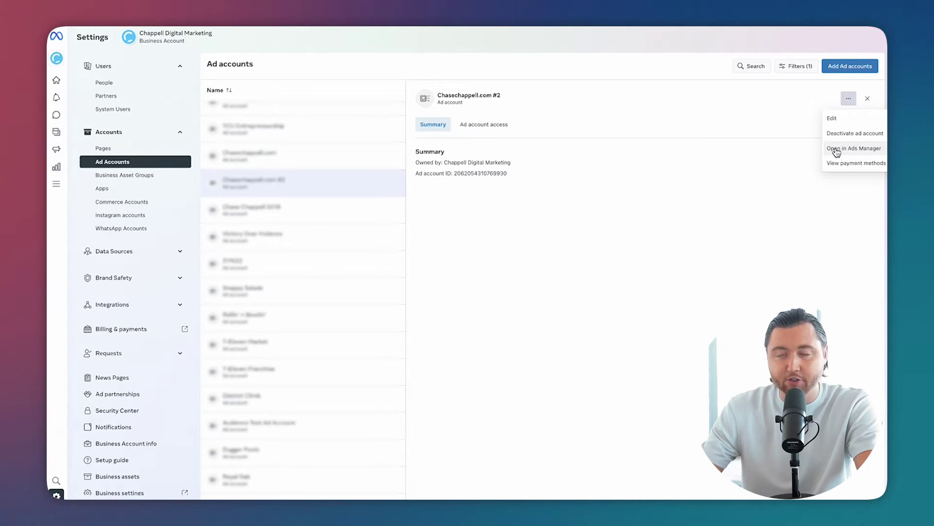
- Open the displayed ad account in Ads Manager and start a new campaign with the Sales objective
left_click(836, 151)
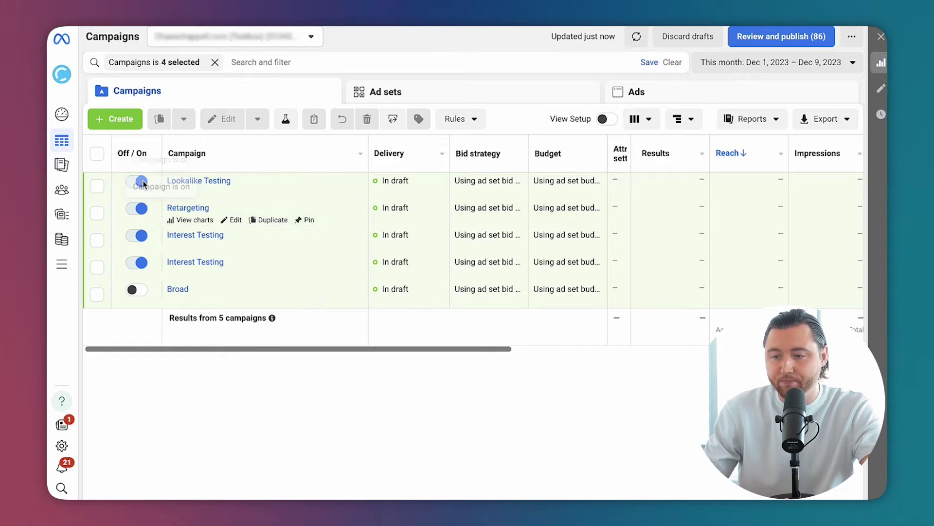
left_click(116, 121)
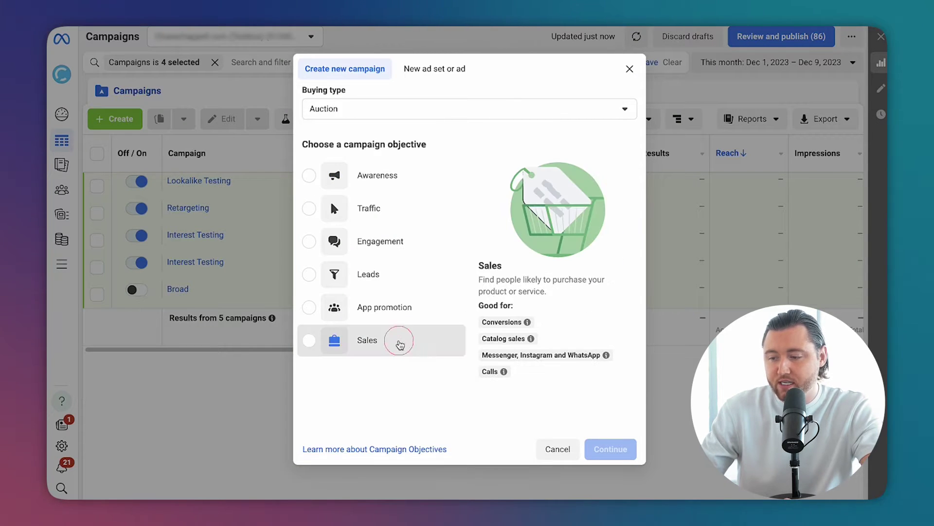
left_click(398, 342)
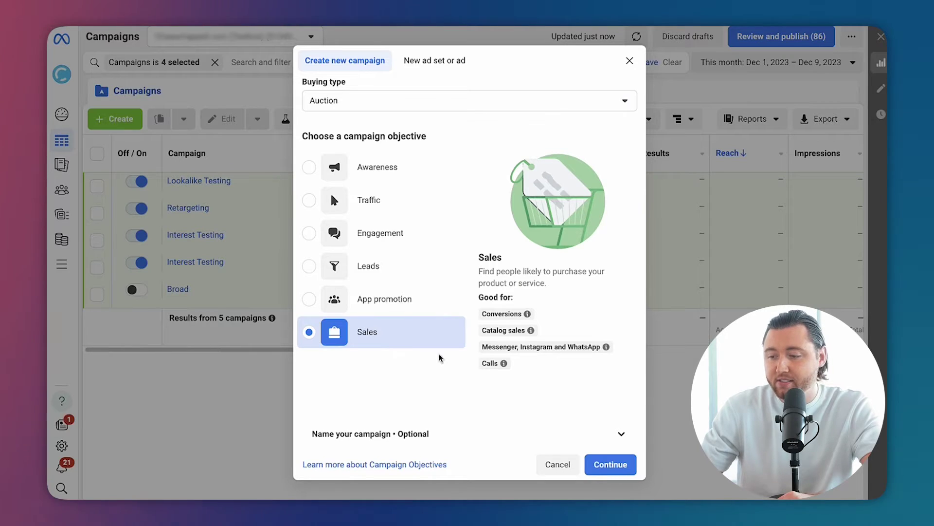
- Name the new campaign Broad and continue to the choice of campaign setup
left_click(606, 435)
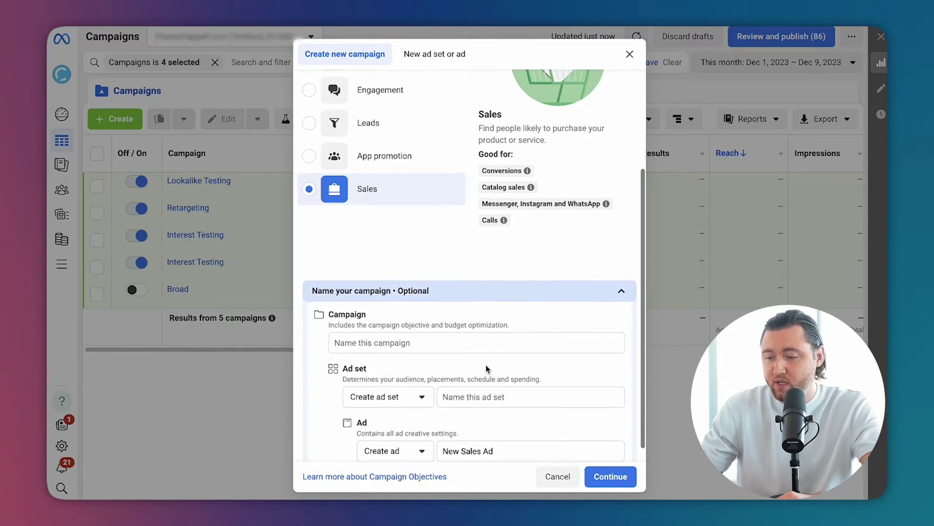
left_click(417, 326)
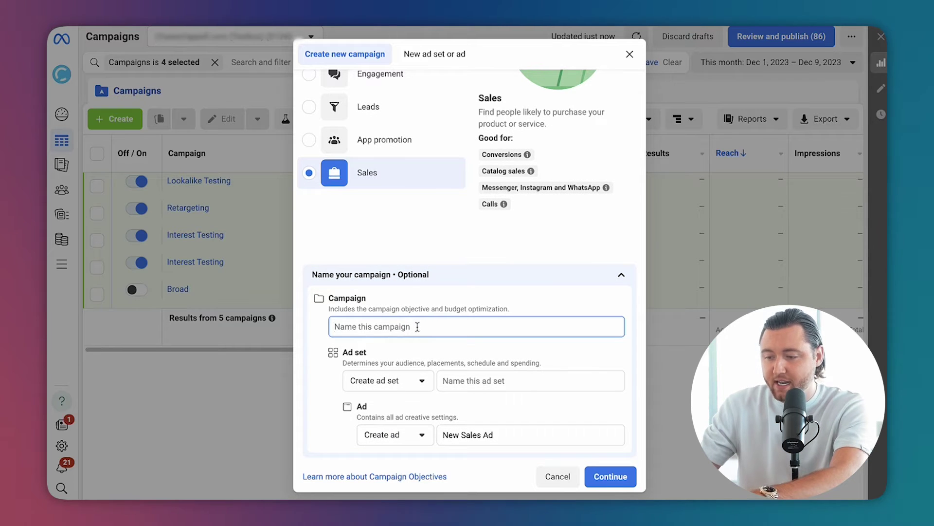
type("Broad")
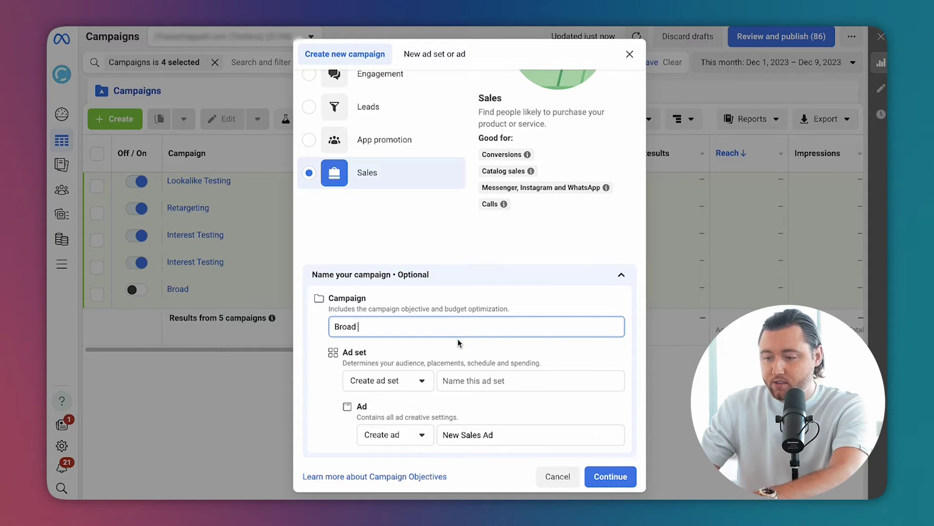
left_click(469, 385)
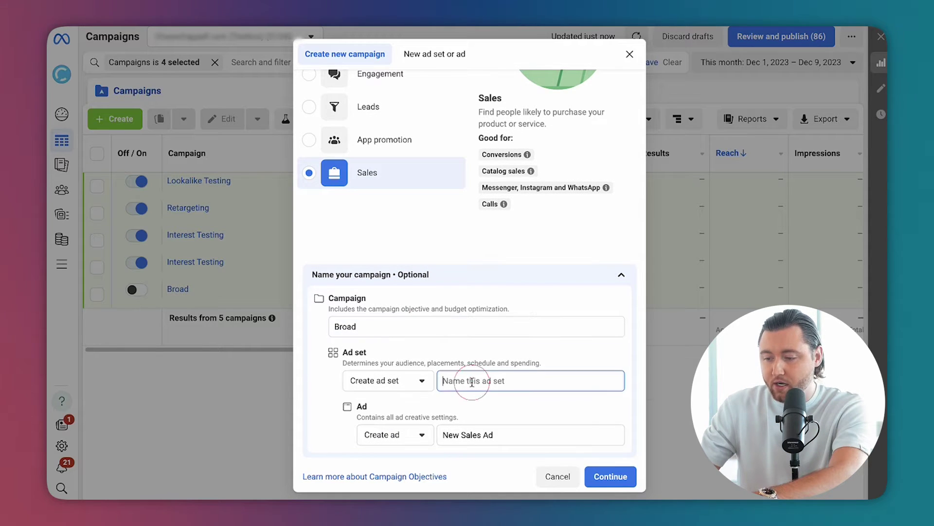
left_click(602, 478)
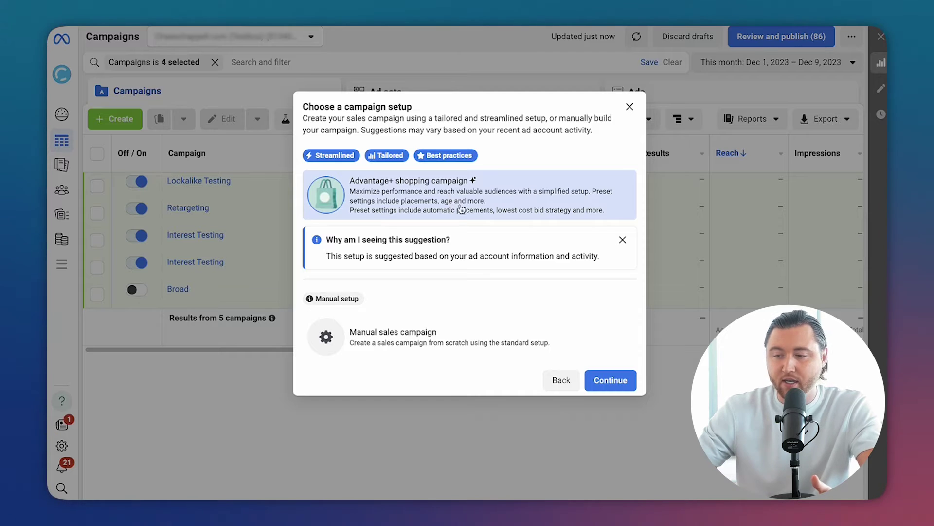
- Choose the manual sales campaign setup and continue to the campaign's settings
left_click(416, 349)
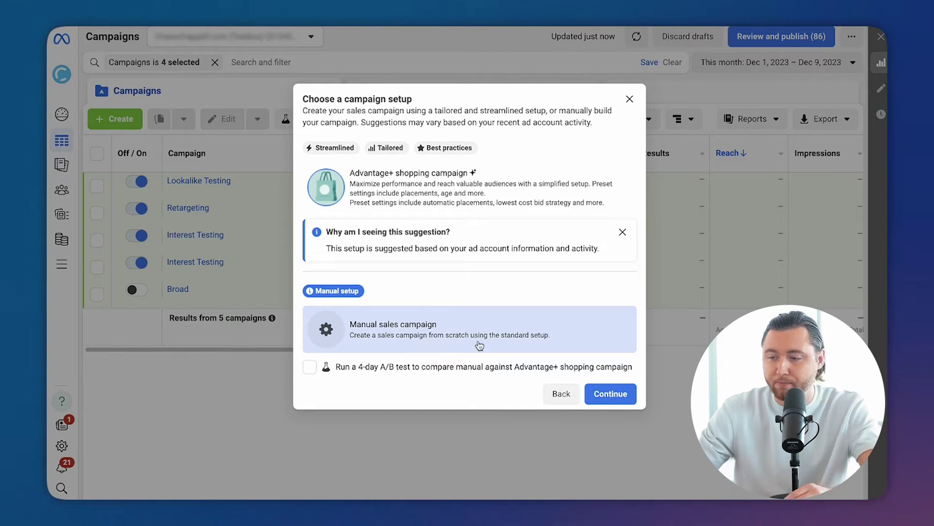
left_click(611, 393)
scroll(444, 122, "down", 3)
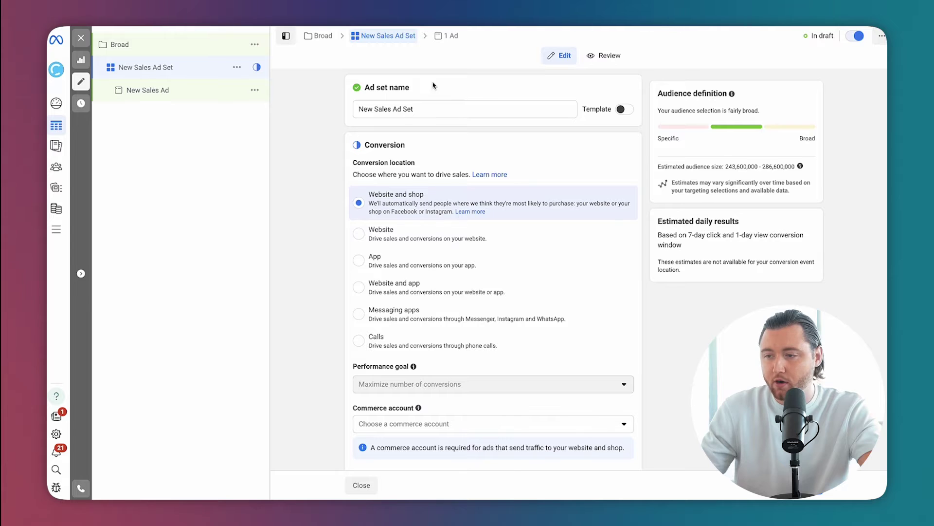
- Set the ad set's conversion location to Website with Maximize number of conversions as the performance goal
left_click(393, 239)
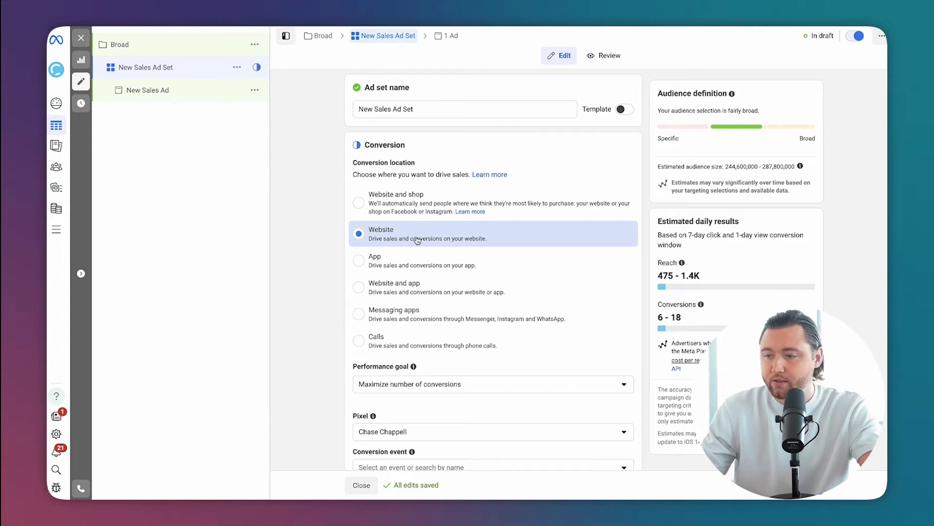
scroll(491, 173, "down", 3)
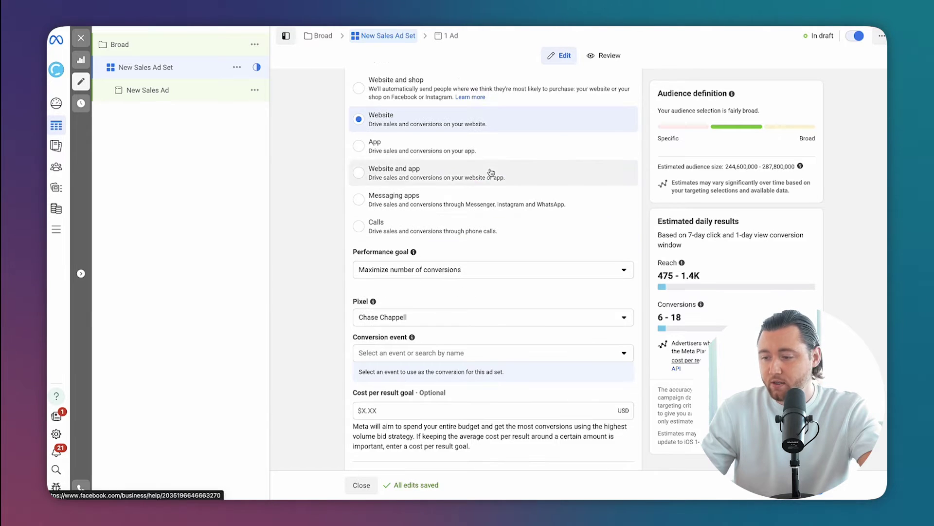
scroll(491, 172, "down", 1)
left_click(380, 233)
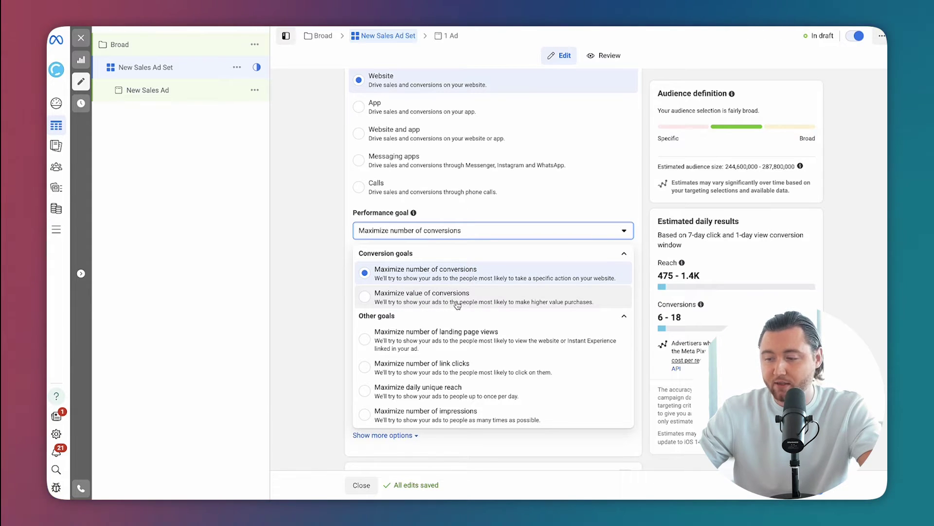
left_click(432, 272)
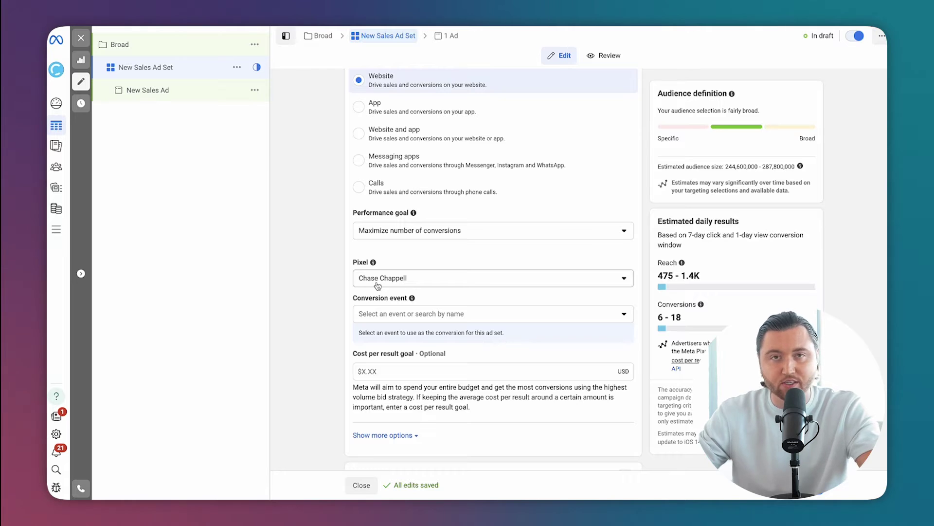
- Set the ad set's conversion event to Purchase
left_click(408, 315)
scroll(428, 188, "down", 2)
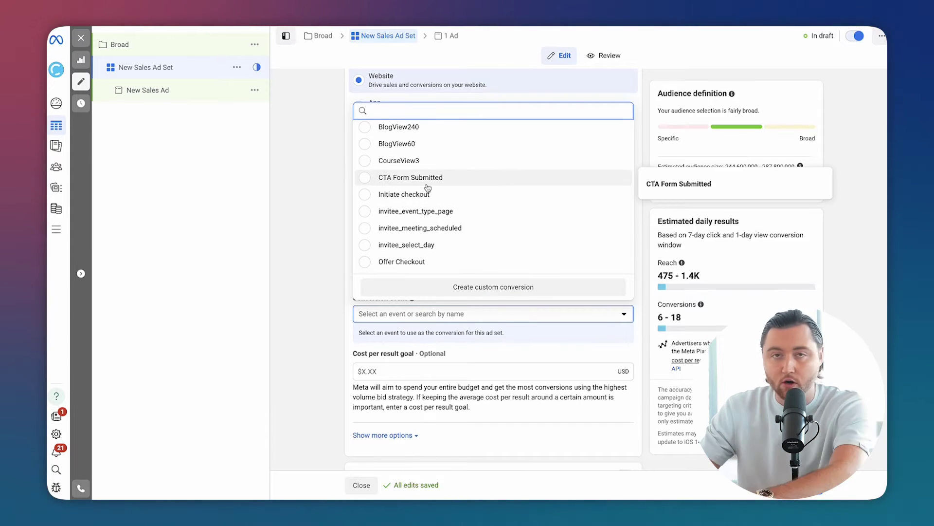
type("pro")
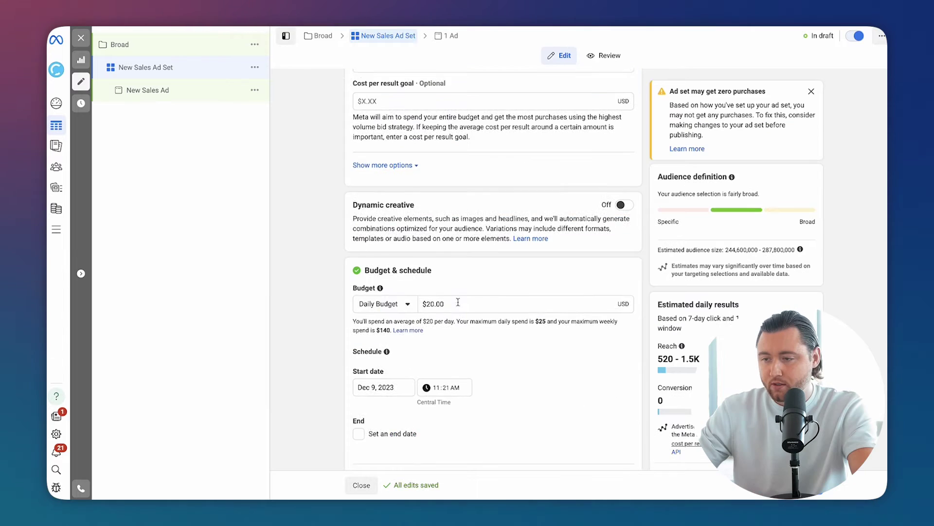
- Set the ad set's daily budget to $5.00
scroll(458, 302, "down", 1)
scroll(458, 302, "down", 1)
left_click_drag(477, 278, 408, 281)
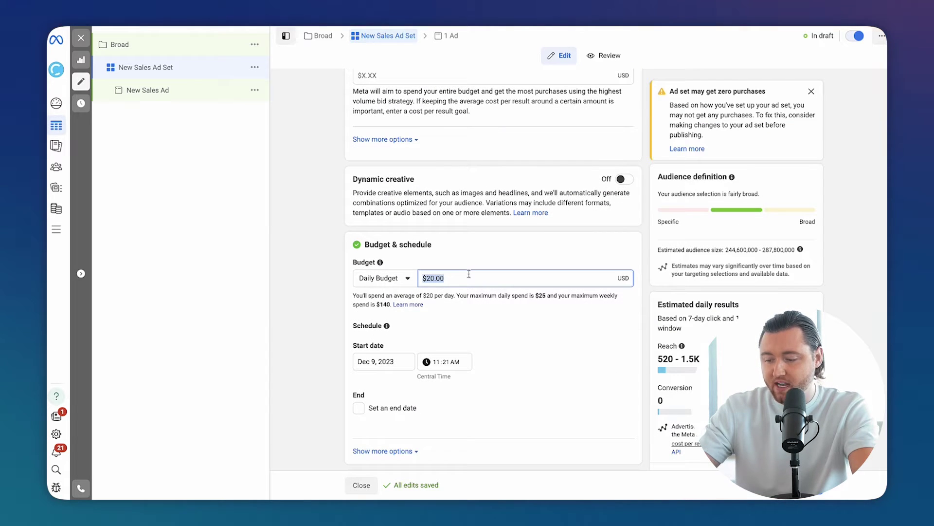
type("5")
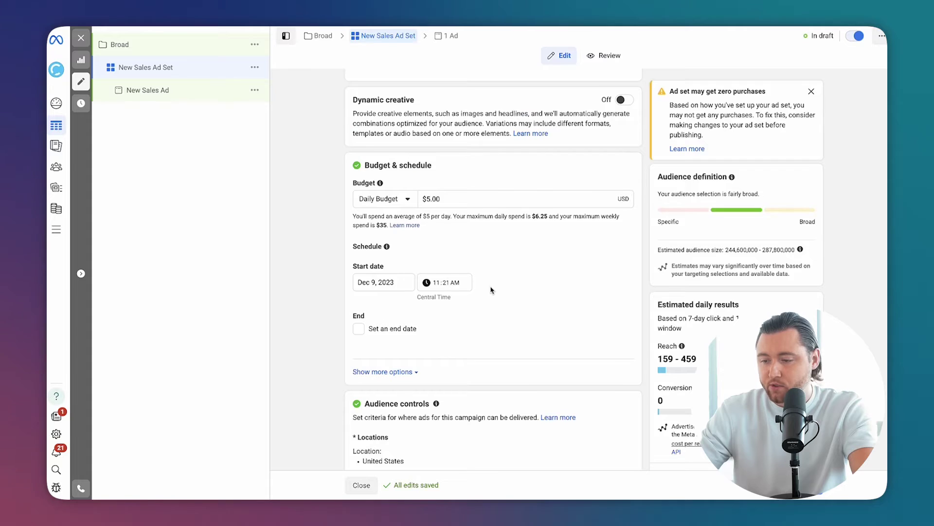
- Expand the additional schedule and audience control options and review ad scheduling, location, minimum age, exclusions and languages
scroll(490, 290, "down", 1)
left_click(382, 328)
scroll(370, 266, "down", 2)
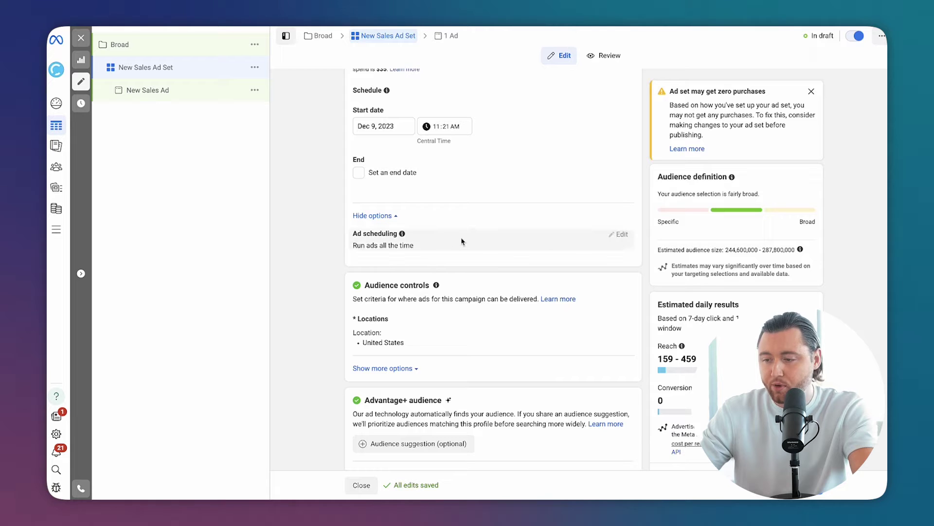
left_click(382, 368)
scroll(382, 341, "down", 1)
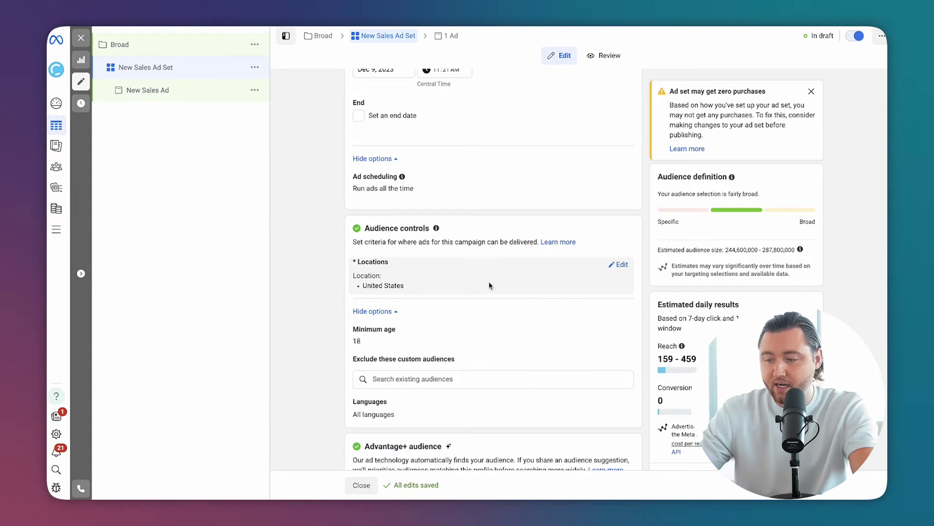
scroll(405, 345, "down", 1)
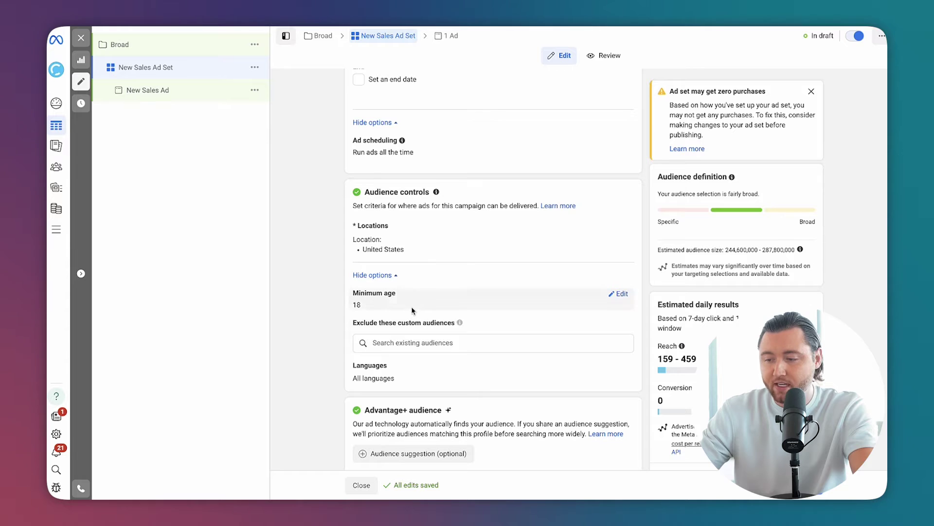
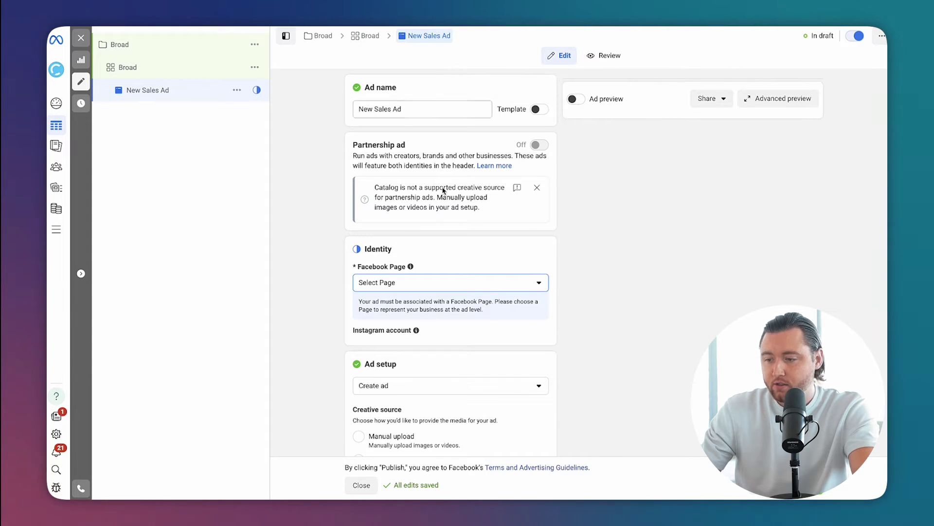
- Select the business owner's personal-brand Facebook Page as the ad's identity
scroll(431, 235, "down", 2)
left_click(432, 238)
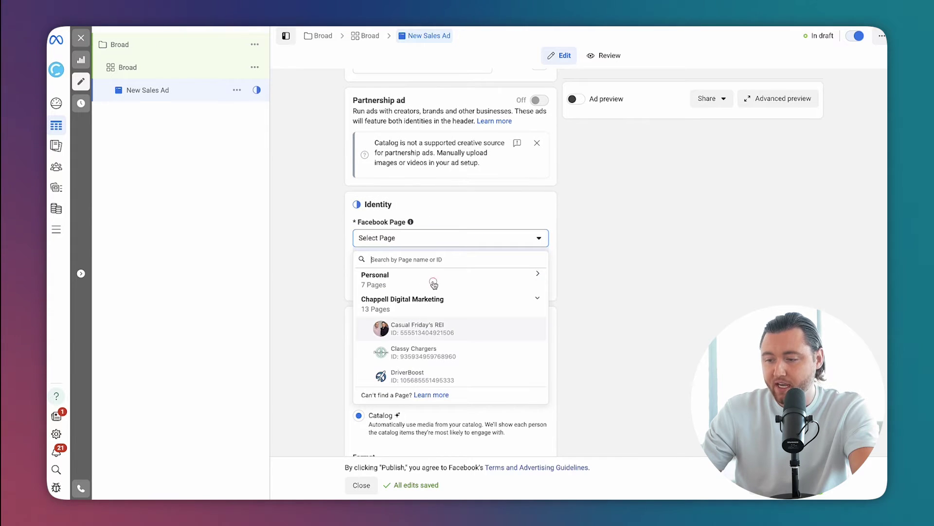
left_click(434, 285)
scroll(434, 286, "down", 4)
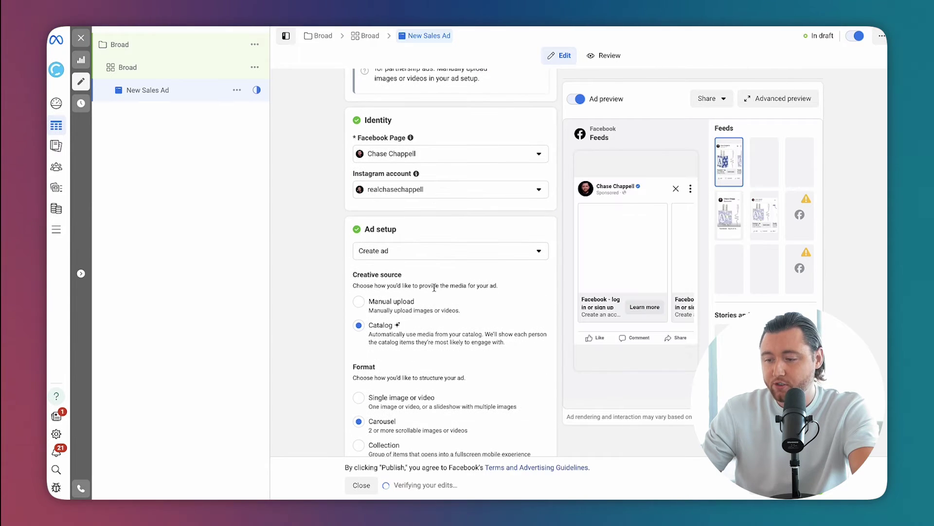
- Set the ad's creative source to Manual upload and its format to Single image or video
left_click(359, 303)
scroll(416, 315, "down", 1)
left_click(416, 317)
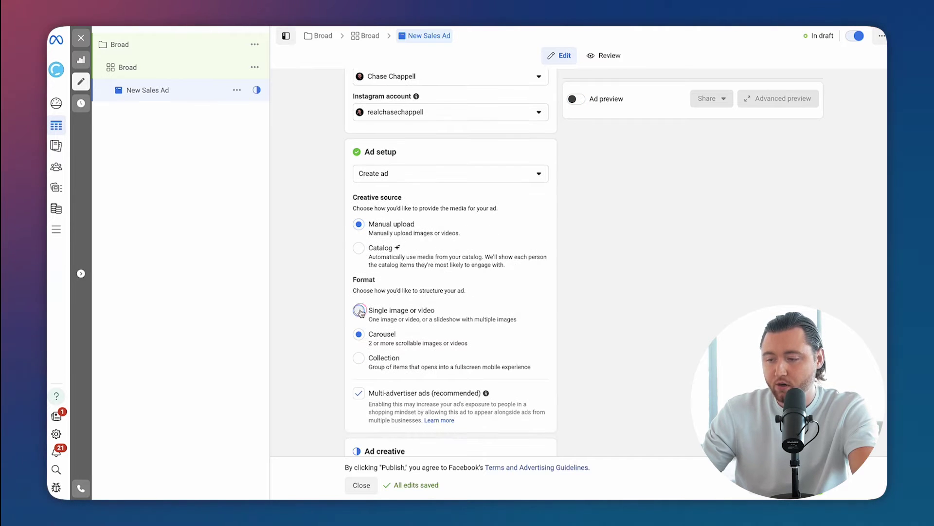
- Add the Fairfax hoodie and sweats image as the ad's media in the Ad creative section
scroll(407, 297, "down", 3)
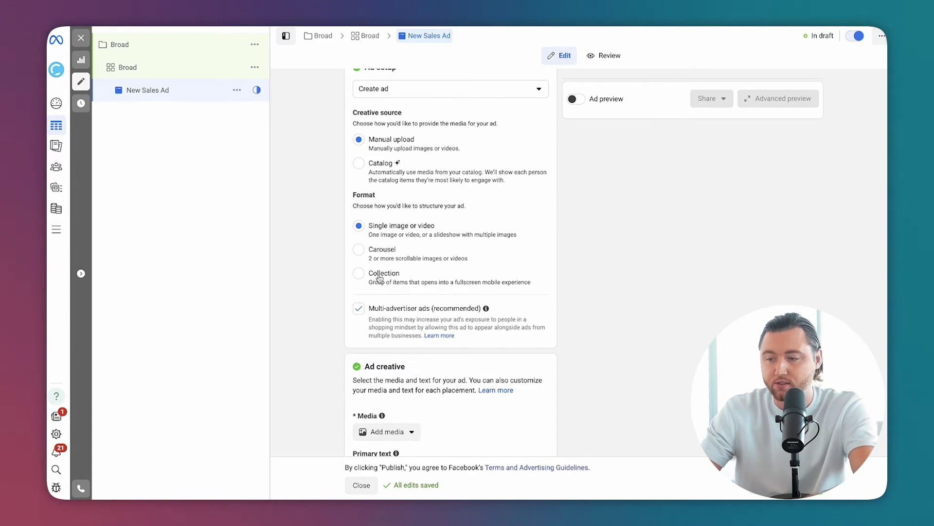
scroll(377, 292, "down", 1)
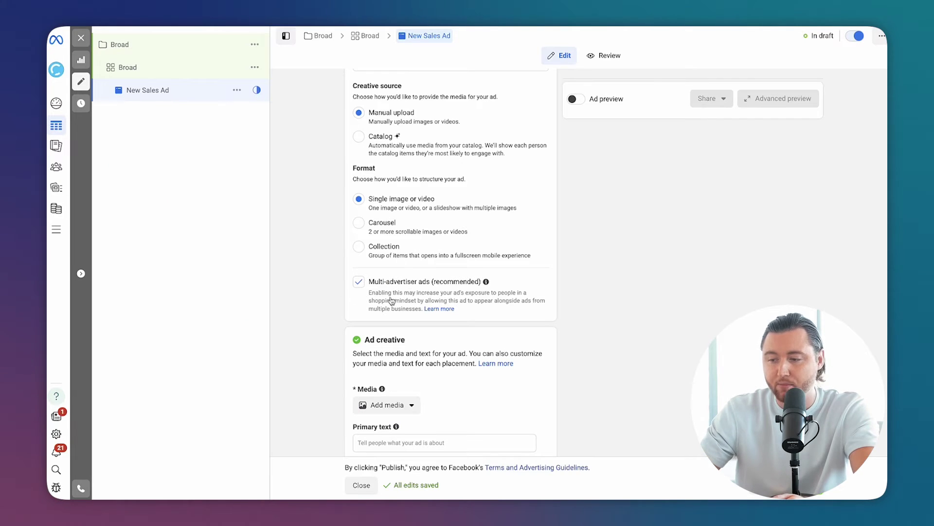
scroll(405, 292, "down", 2)
left_click(404, 305)
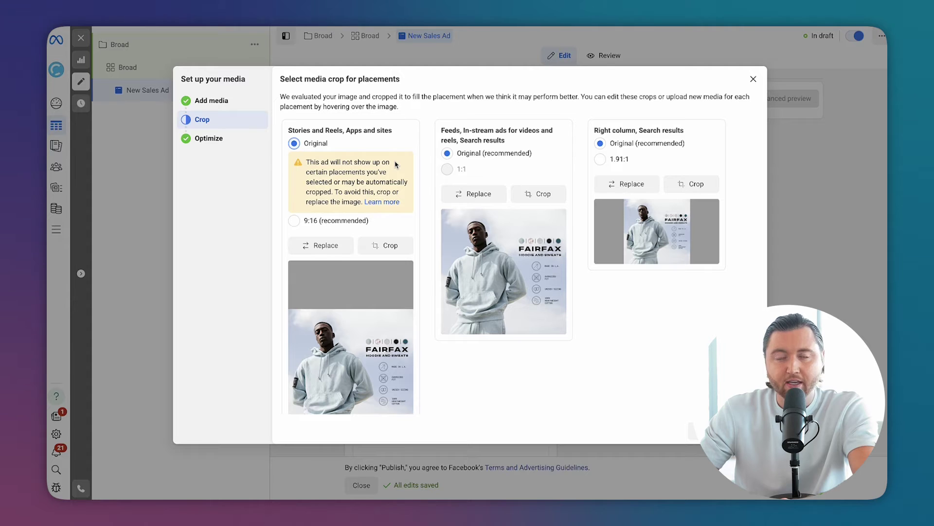
- Compare the Original and 9:16 image crops for the Stories and Reels, Apps and sites placements, ending on Original
scroll(389, 244, "down", 1)
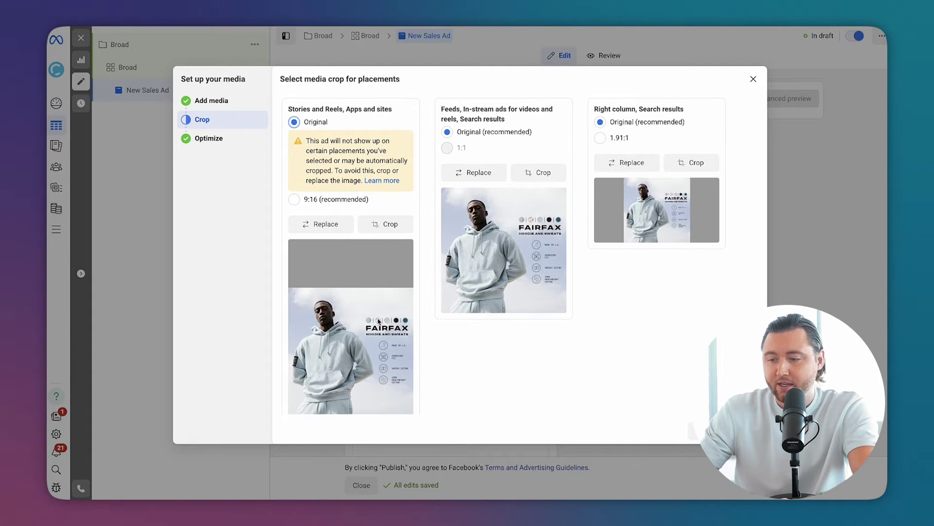
scroll(379, 321, "down", 2)
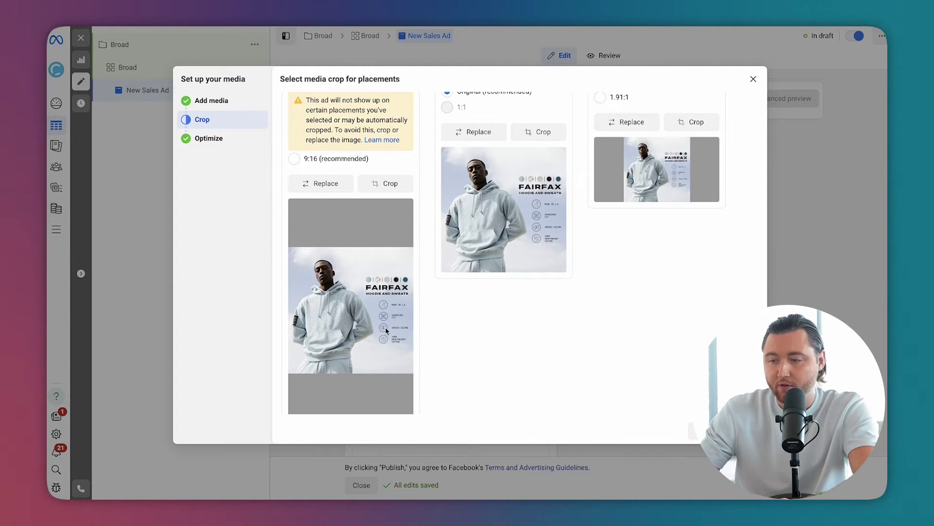
scroll(388, 304, "up", 3)
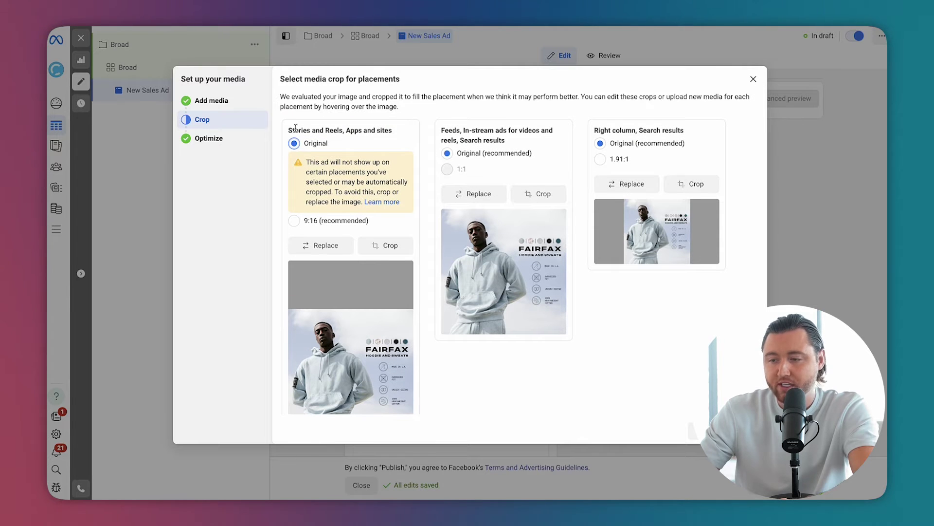
left_click(324, 220)
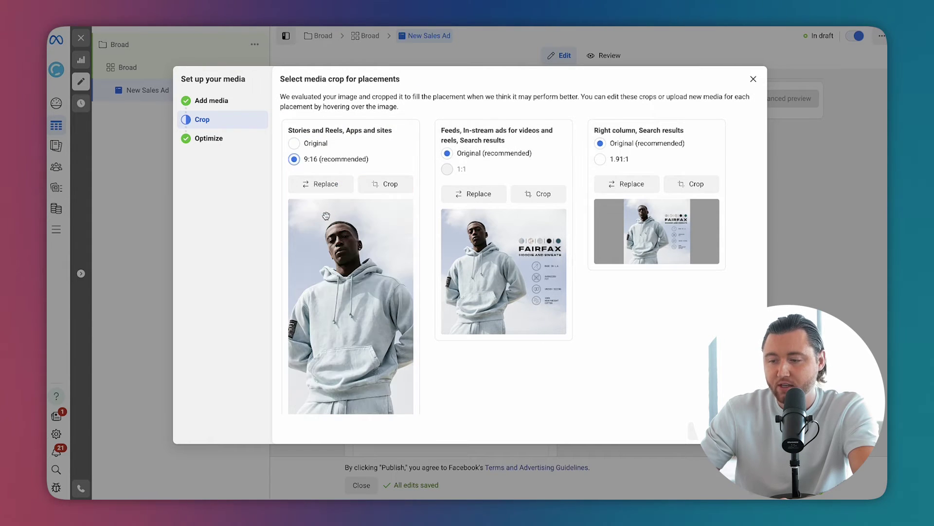
scroll(323, 179, "down", 1)
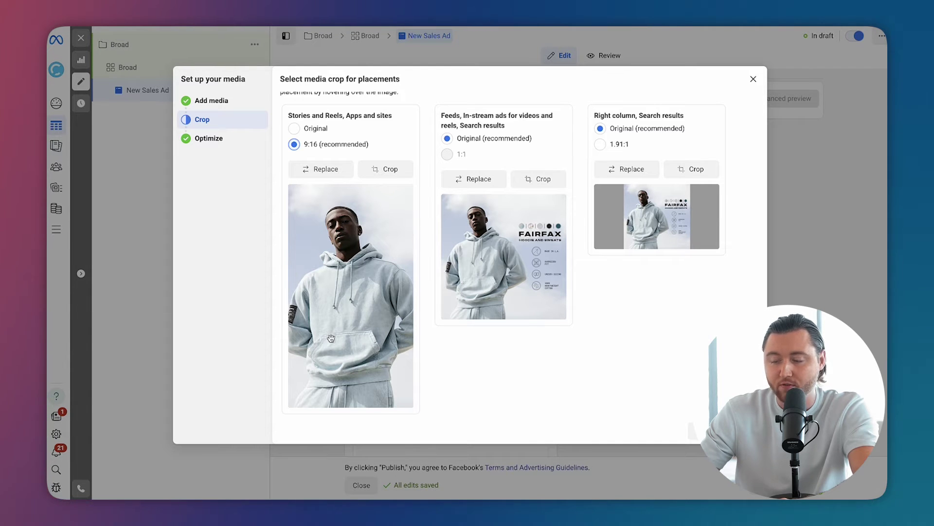
left_click(293, 128)
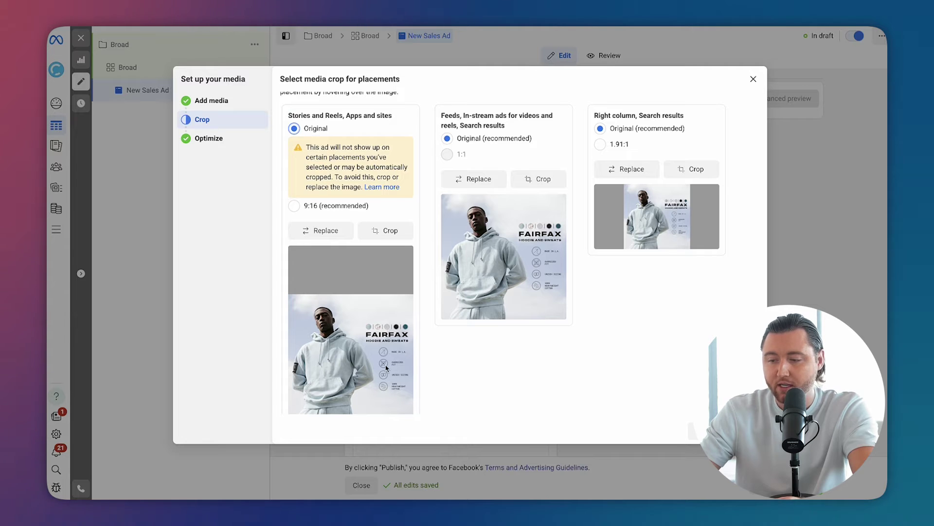
scroll(387, 368, "down", 2)
scroll(488, 243, "up", 1)
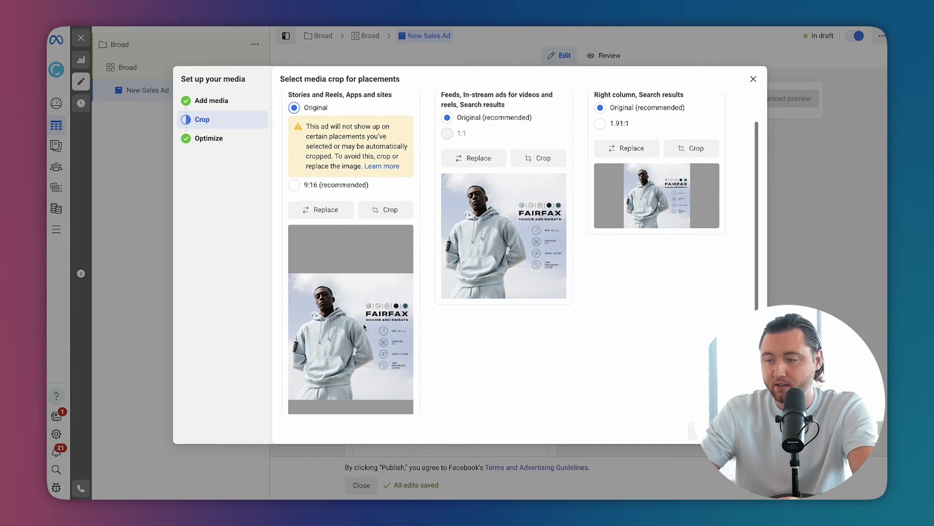
- Preview the 1.91:1 crop for the Right column placement, return it to Original and continue to the creative optimizations
left_click(600, 123)
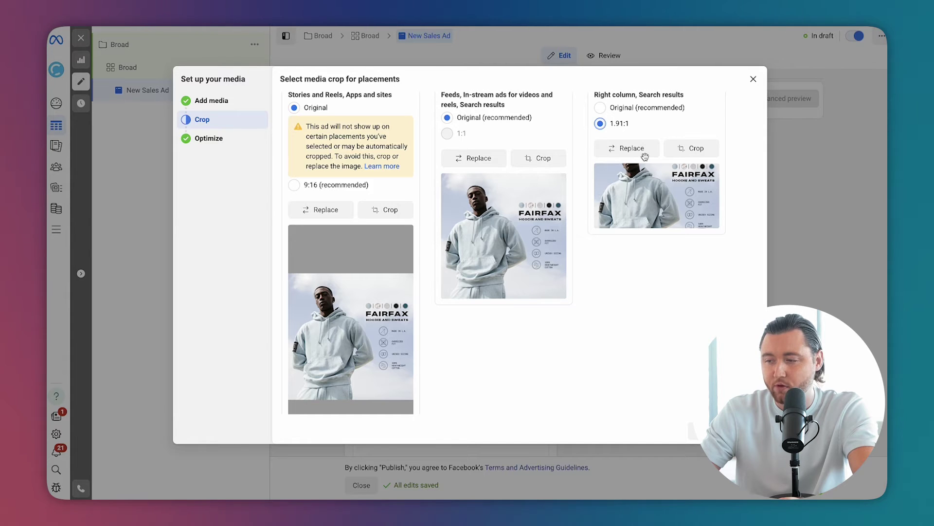
left_click(599, 108)
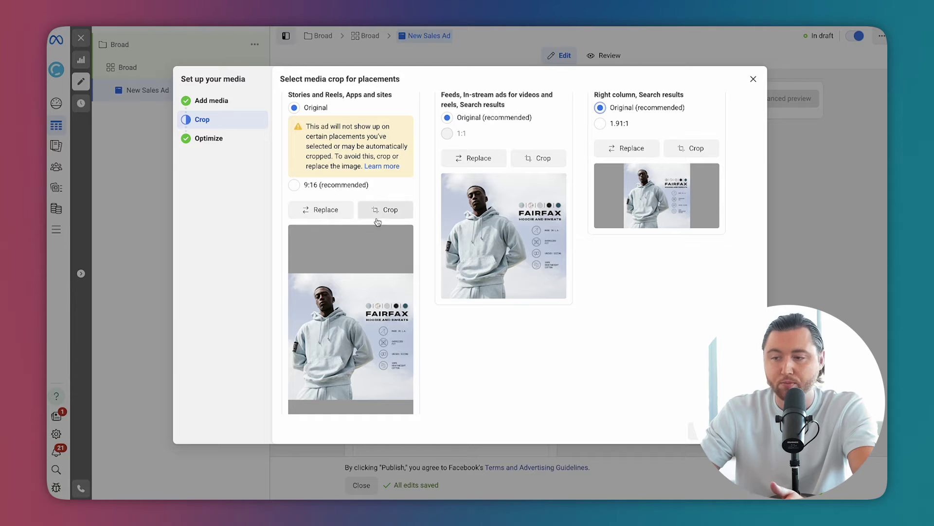
left_click(708, 431)
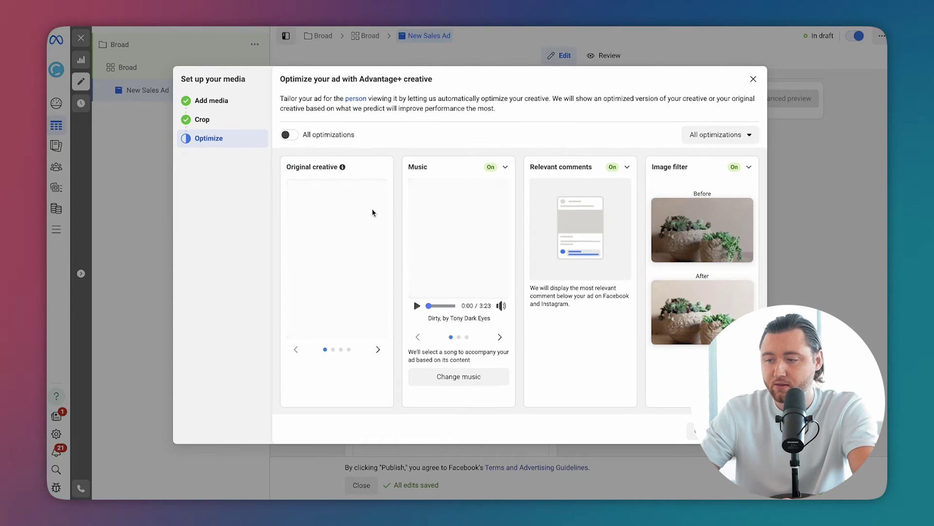
- Review the Advantage+ creative optimizations, including music, relevant comments, image filter and 3D animation
scroll(371, 207, "down", 2)
scroll(360, 331, "up", 2)
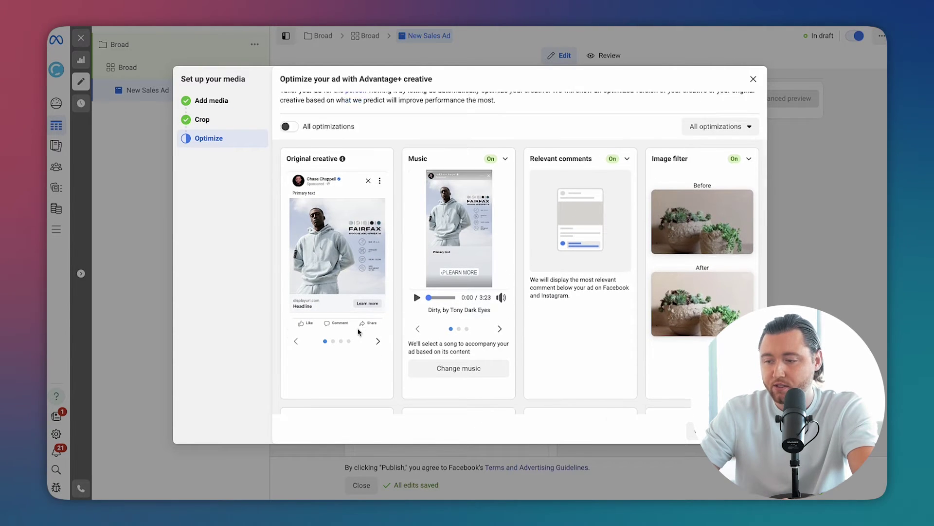
scroll(358, 332, "down", 1)
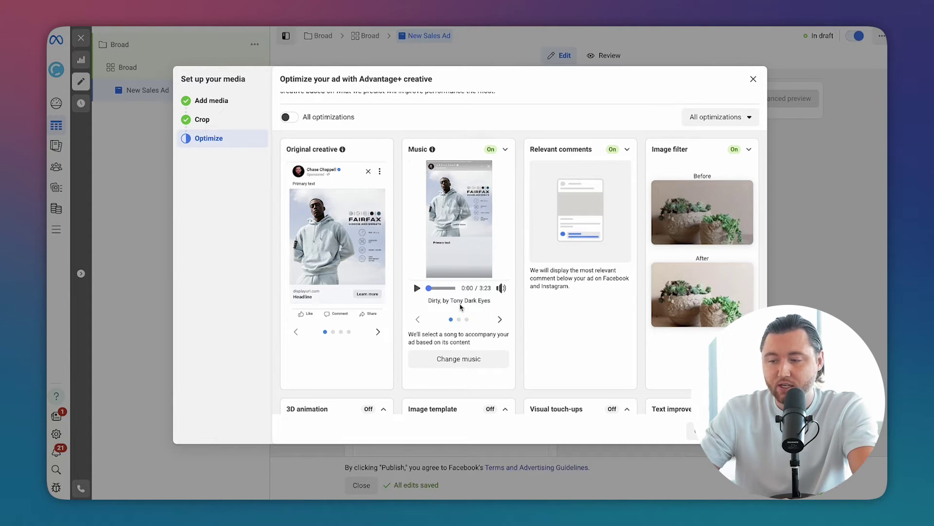
scroll(477, 265, "down", 1)
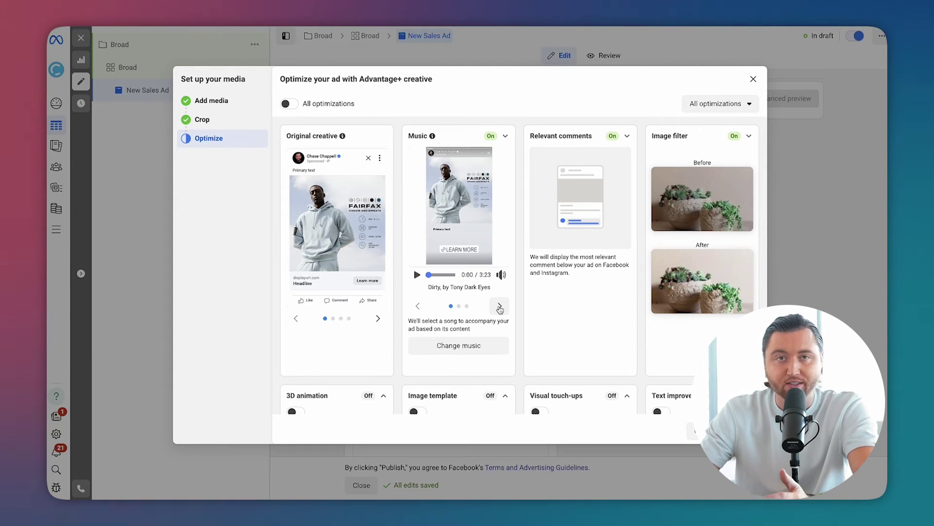
scroll(500, 309, "up", 1)
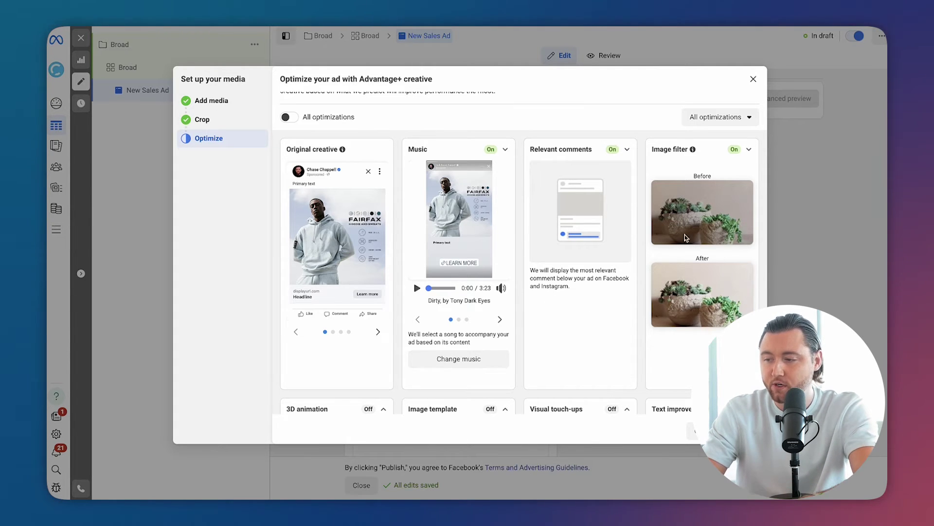
scroll(716, 282, "down", 1)
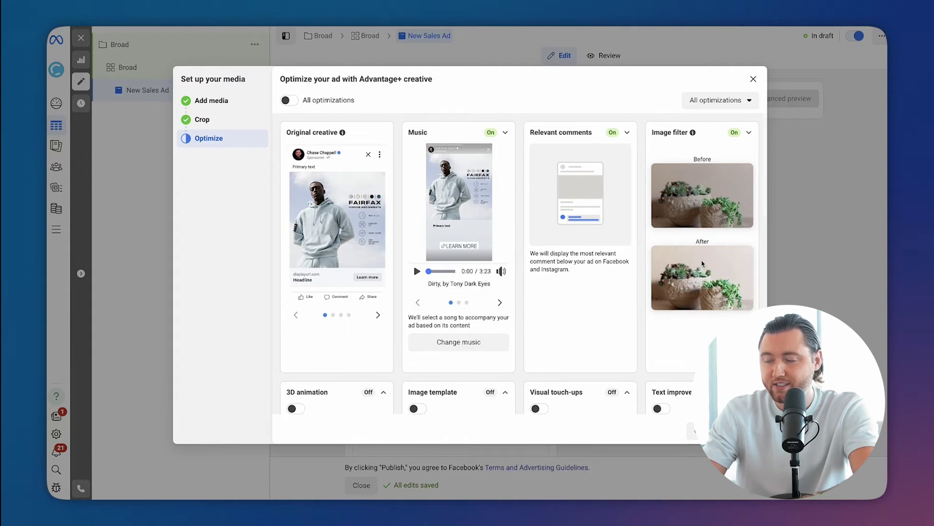
scroll(706, 264, "down", 2)
scroll(702, 263, "down", 3)
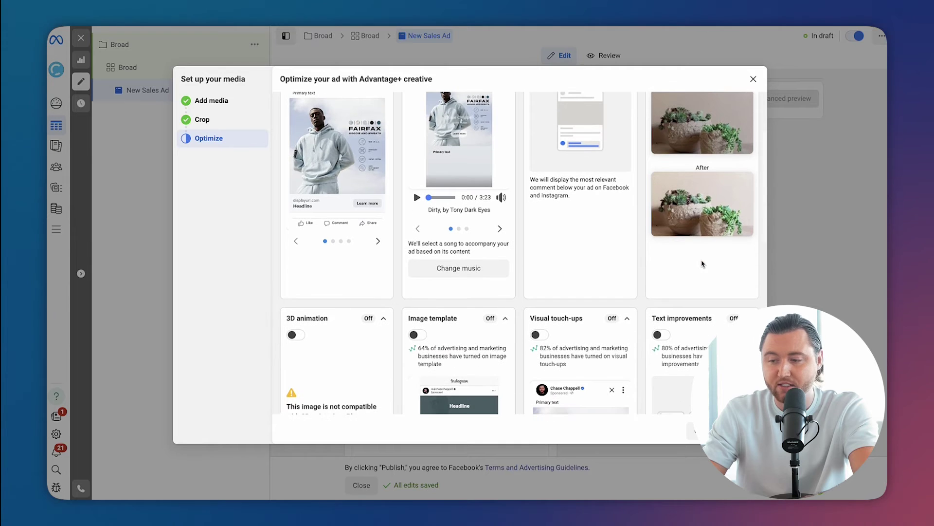
scroll(667, 268, "down", 3)
scroll(418, 282, "down", 2)
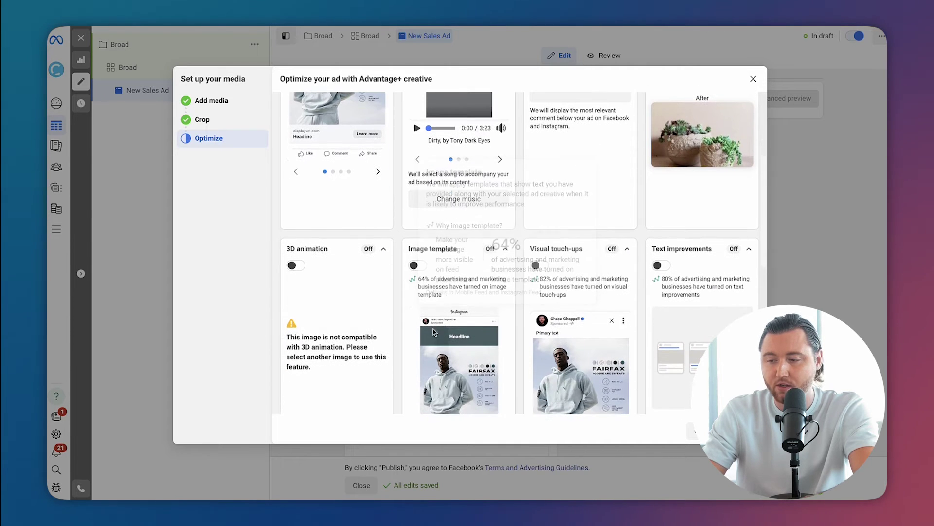
scroll(334, 281, "up", 5)
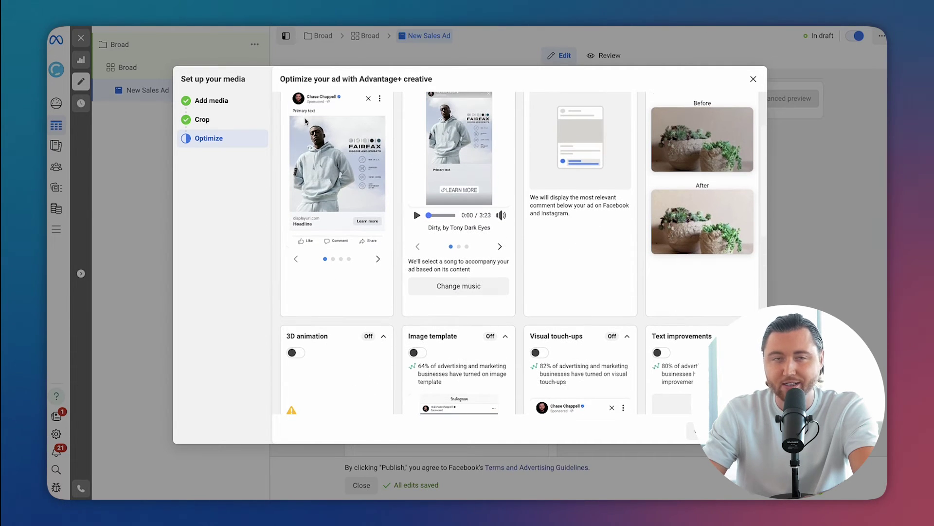
scroll(319, 273, "down", 4)
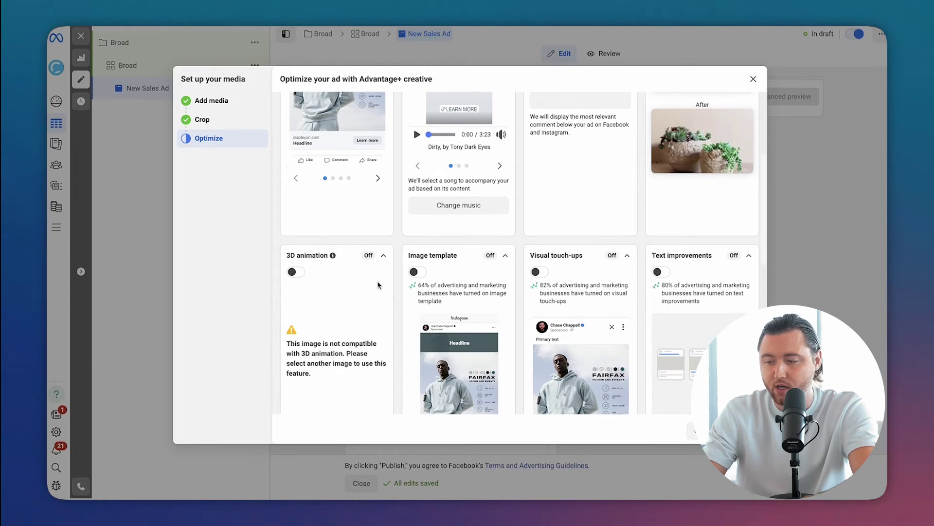
- Turn on the Image template, Visual touch-ups and Text improvements optimizations and apply the media setup to the ad
scroll(414, 310, "down", 3)
mouse_move(421, 243)
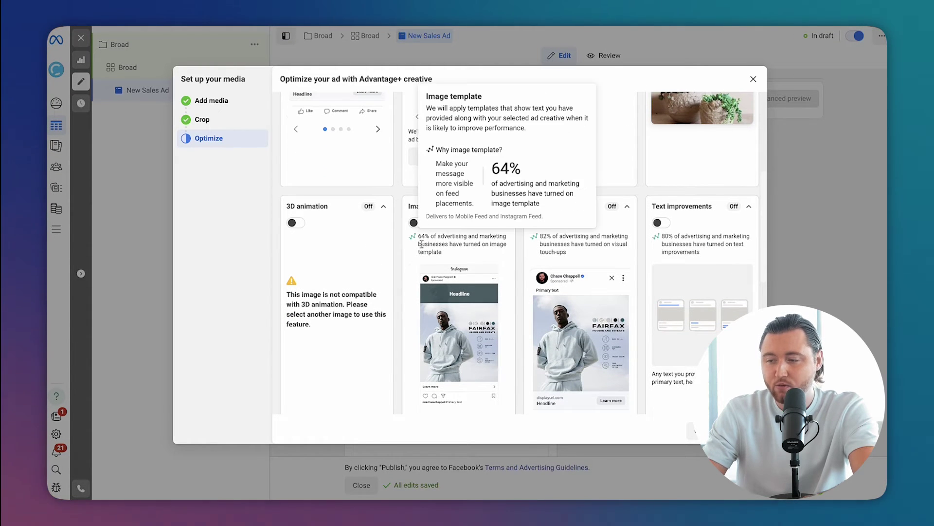
left_click(419, 225)
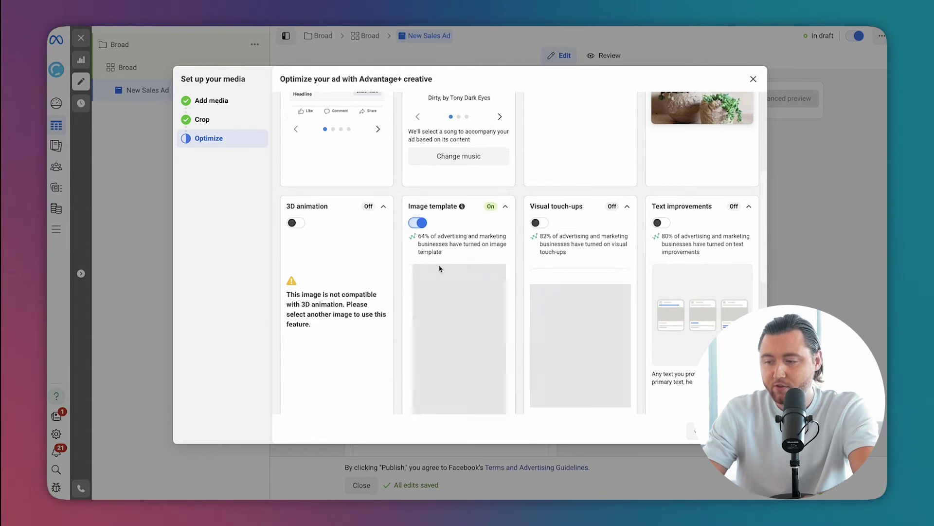
scroll(449, 290, "down", 3)
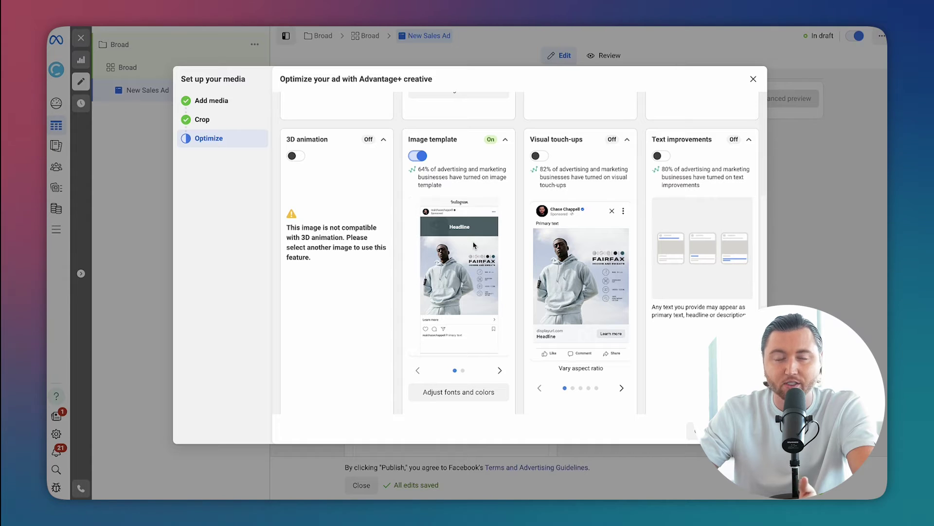
mouse_move(471, 233)
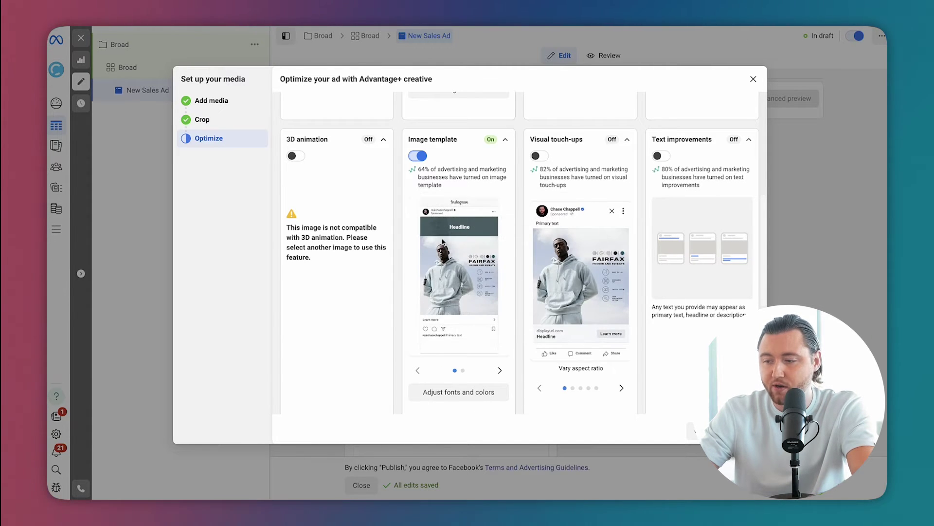
left_click(536, 156)
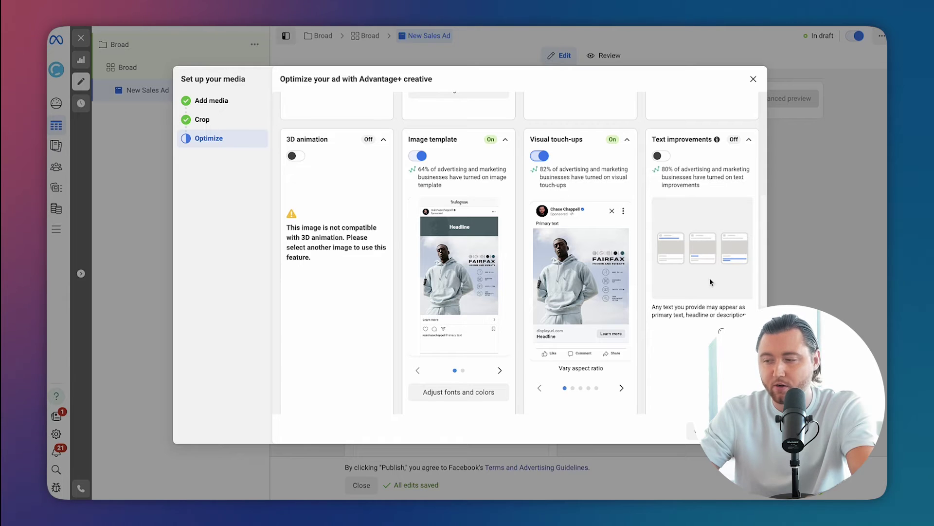
left_click(659, 156)
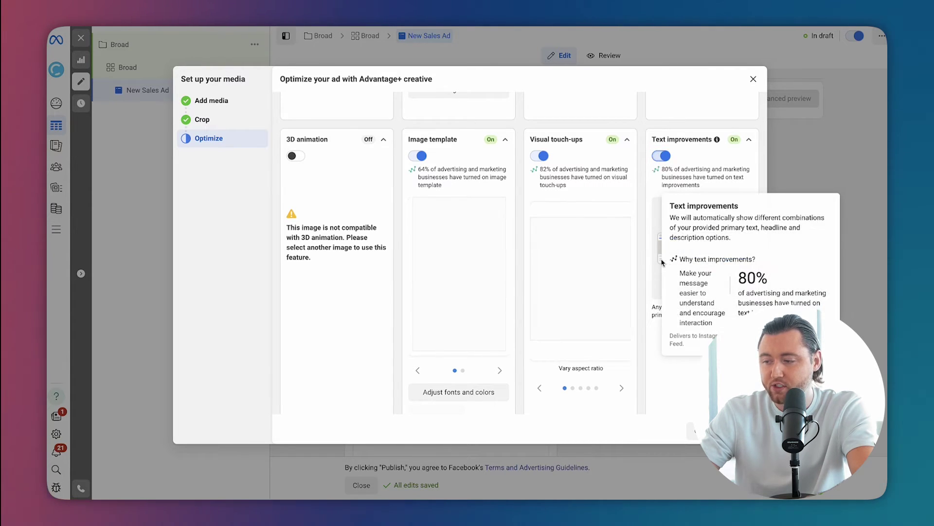
scroll(650, 260, "down", 6)
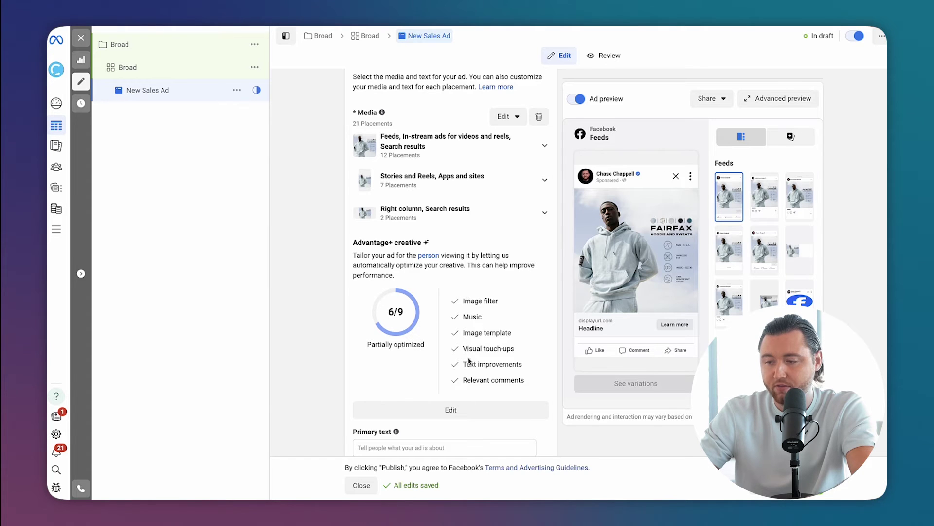
- Enter the primary text "From easy-pull, drip-tipped drawcords to custom-ribbed cuffing…", describing Fairfax hoodies, sweatpants and crewnecks made in Los Angeles of durable cotton
scroll(469, 376, "down", 3)
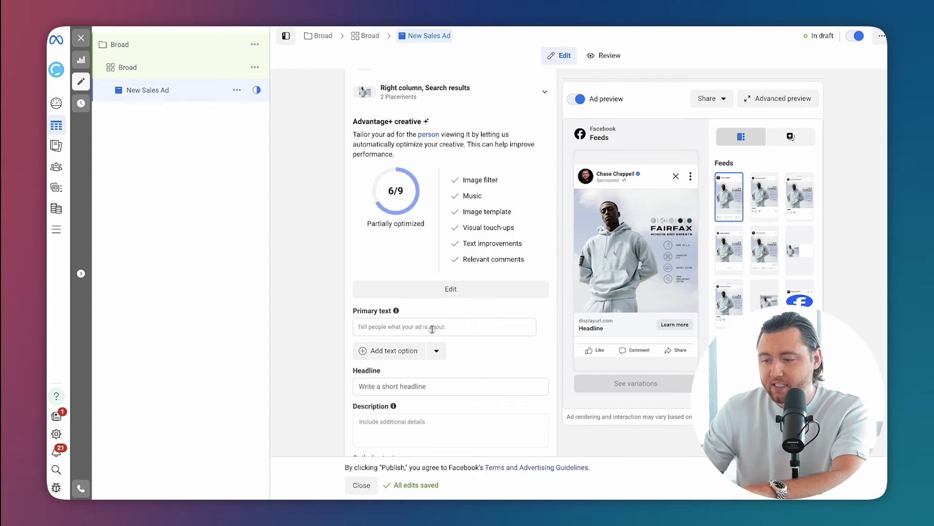
left_click(432, 329)
type("From easy-pull, drip-tipped drawcords to custom-ribbed cuffing at your waist, wrist and ankles, Fairfax hoodies, sweatpants and crewnecks are made in Los Angeles of durable cotton")
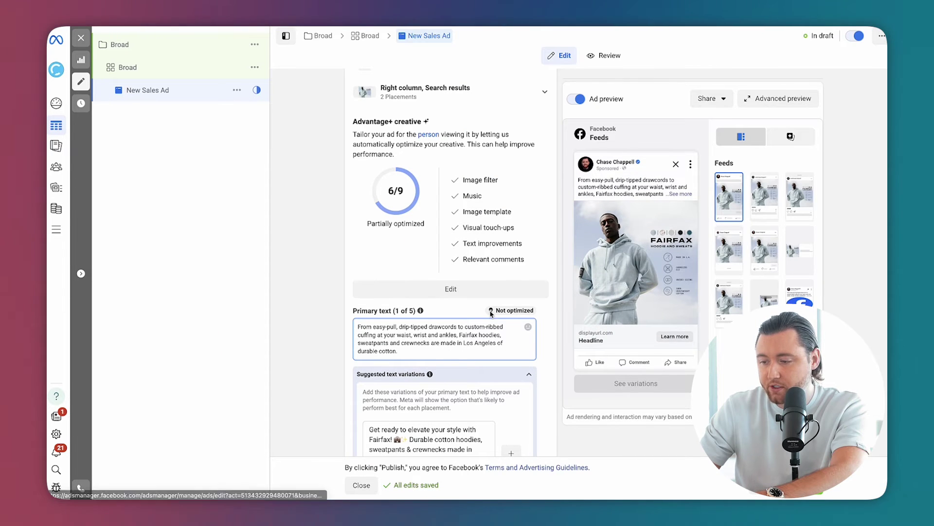
- Read through the suggested text variations for the ad's primary text
scroll(468, 334, "down", 3)
scroll(469, 334, "down", 3)
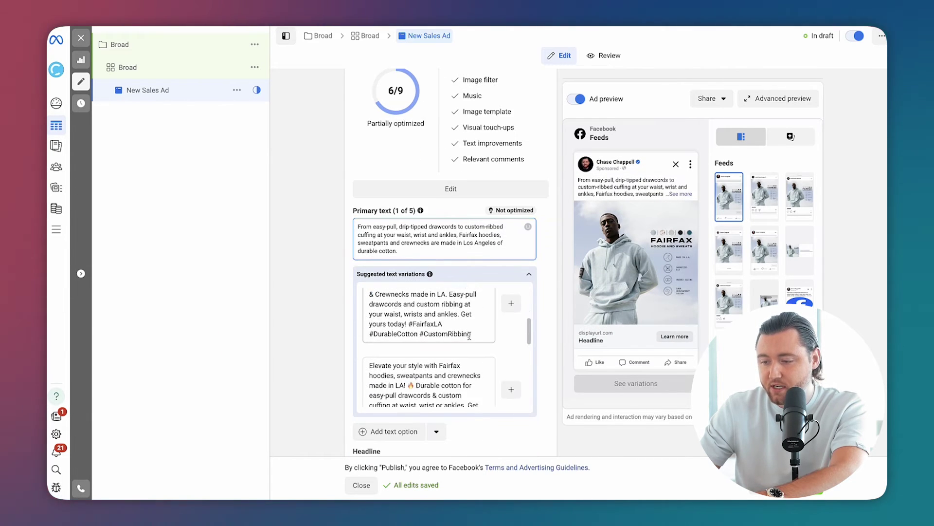
scroll(487, 334, "down", 5)
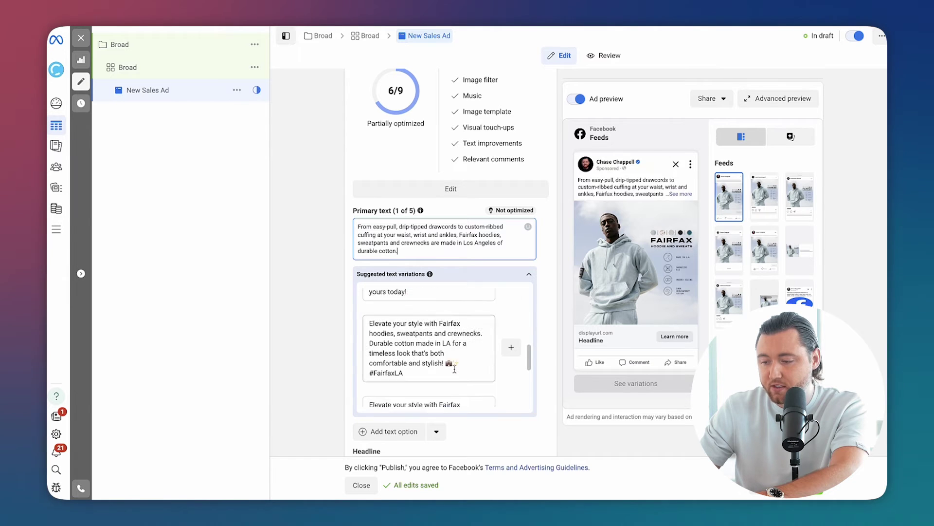
scroll(431, 323, "down", 2)
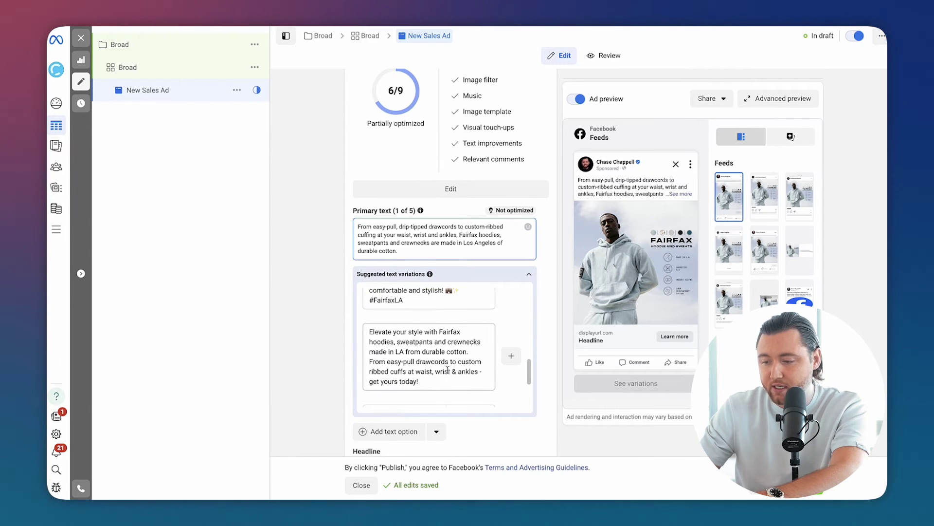
scroll(447, 370, "down", 4)
scroll(487, 430, "down", 1)
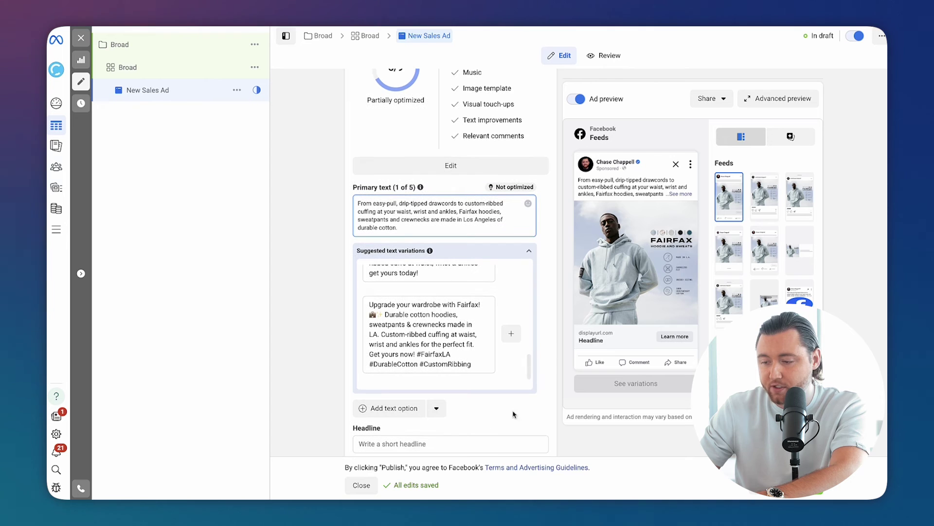
- Copy the product name from the Legends product page and enter "FAIRFAX HOODIE" as the ad's headline
scroll(493, 380, "down", 2)
left_click(487, 373)
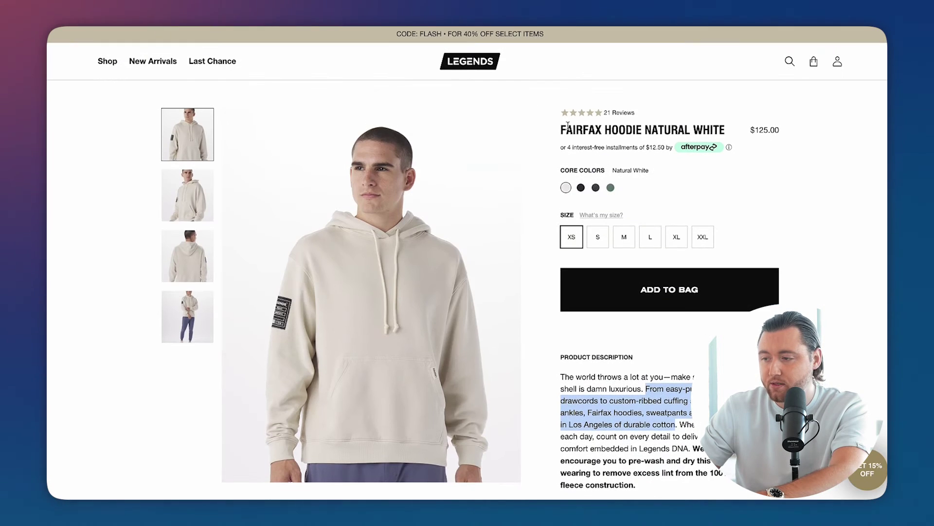
left_click_drag(558, 130, 645, 131)
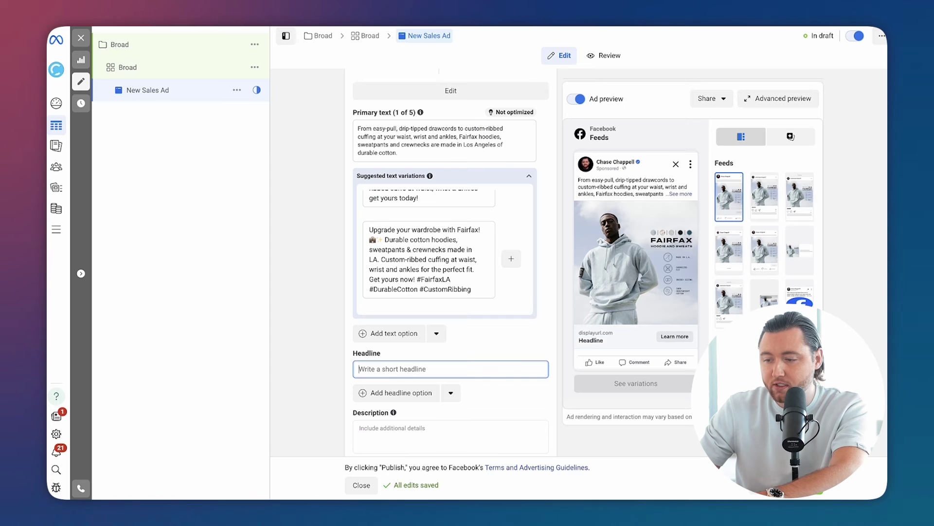
type("FAIRFAX HOODIE")
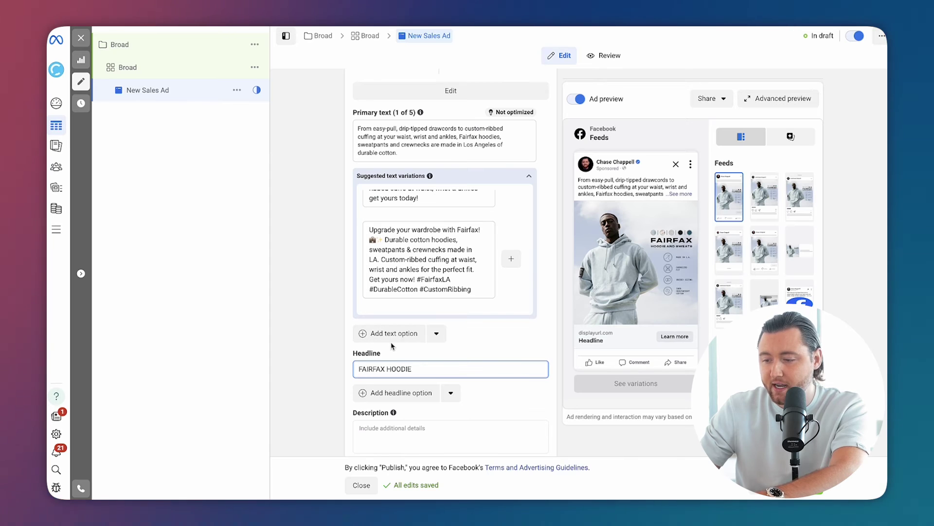
- Enter "Free Shipping" as the ad's description
left_click(450, 436)
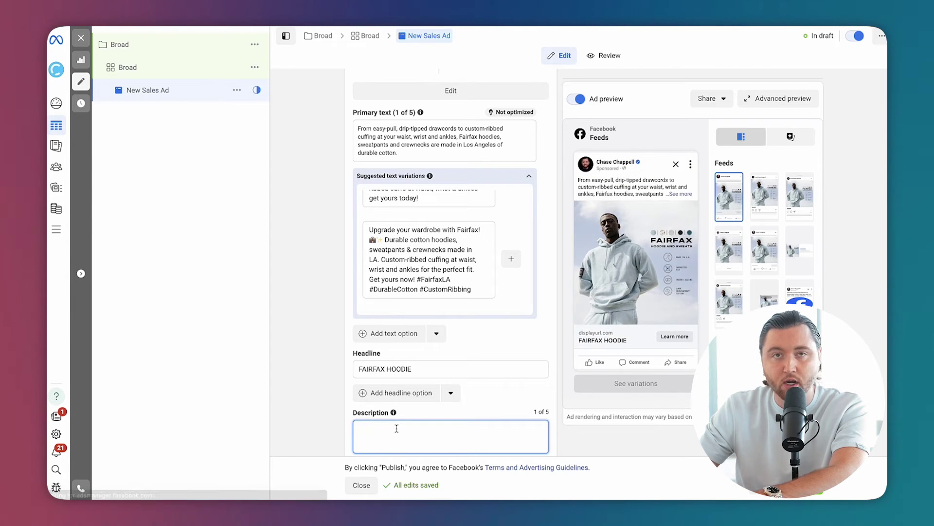
type("Free Shi")
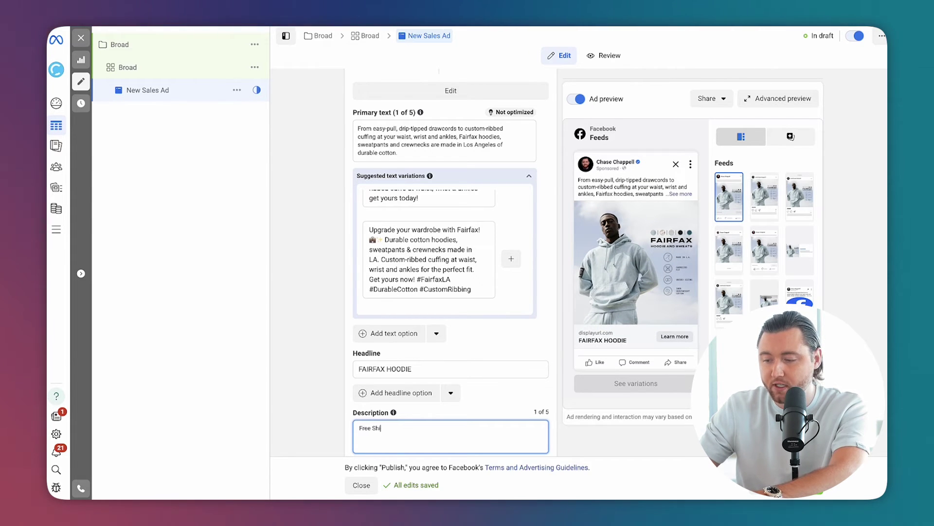
type("pping")
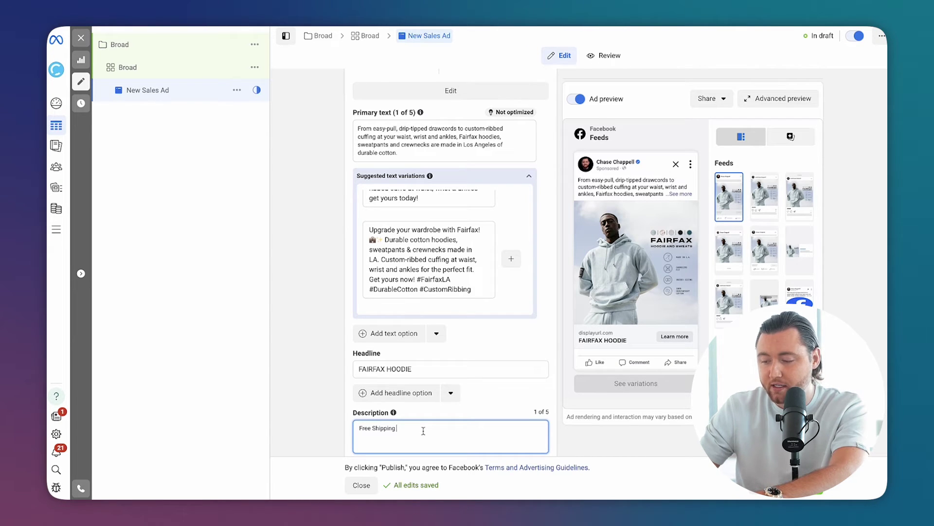
- Set the ad's call to action to Shop now
scroll(423, 431, "down", 1)
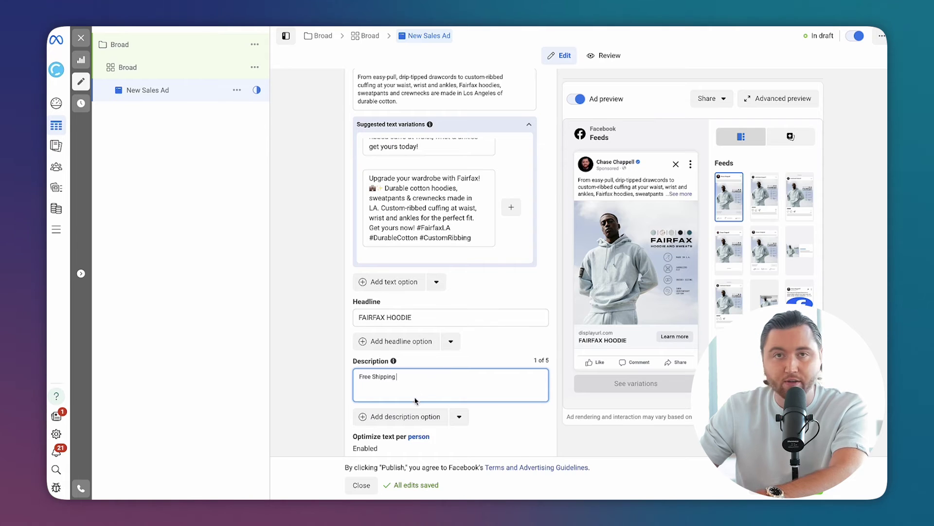
scroll(448, 385, "down", 2)
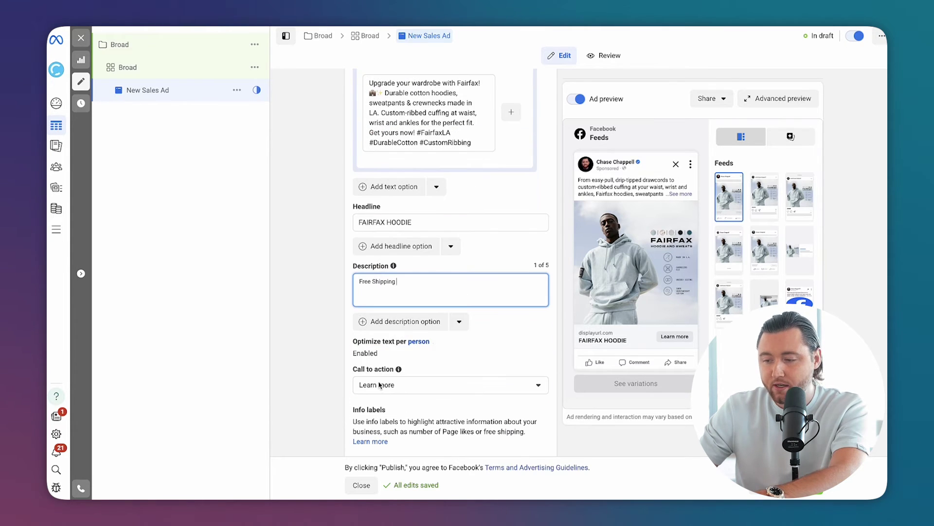
left_click(369, 351)
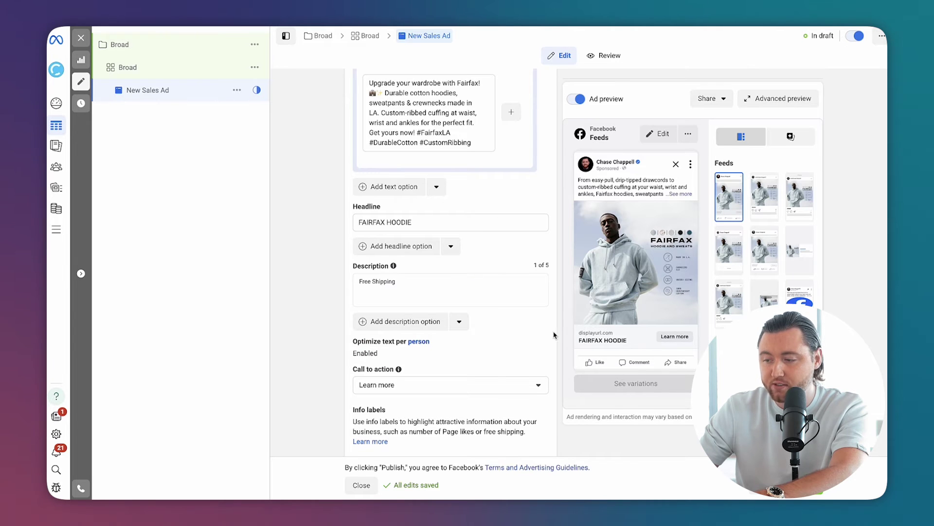
scroll(438, 335, "down", 1)
left_click(417, 326)
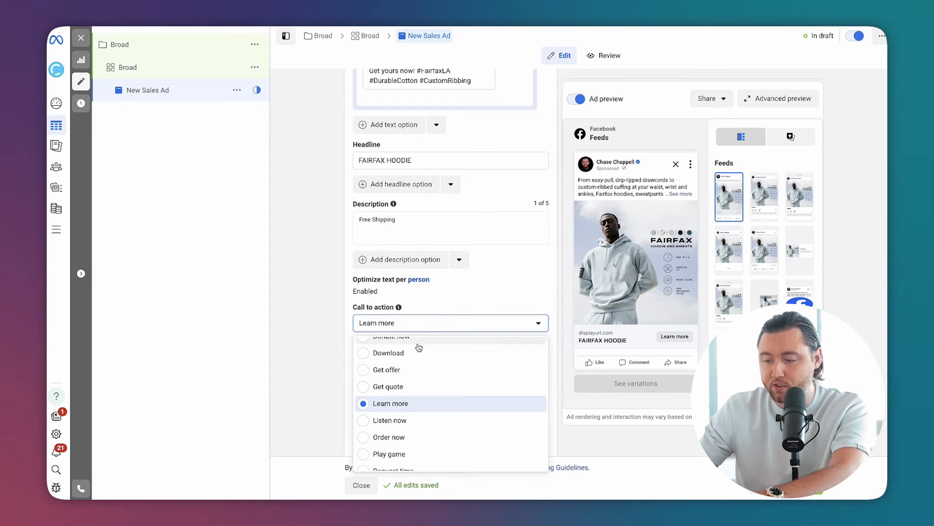
scroll(418, 382, "down", 3)
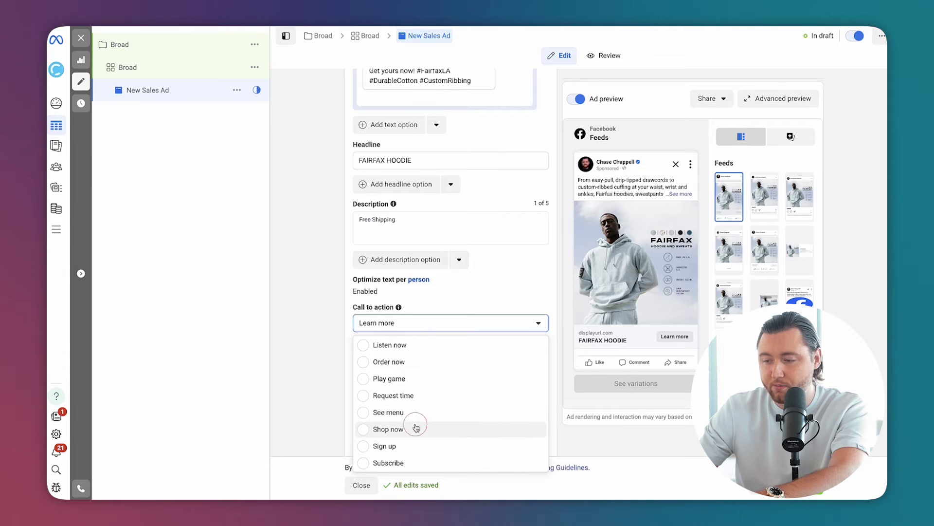
left_click(417, 428)
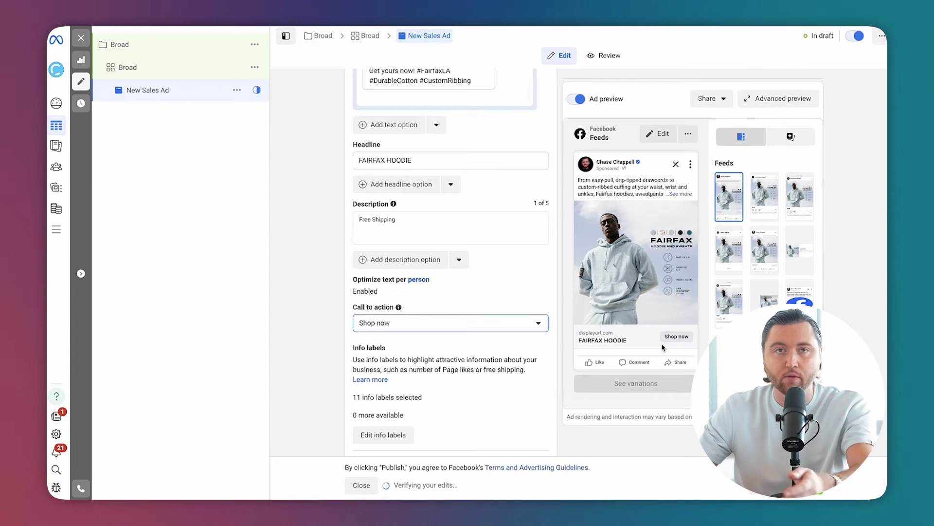
- Add a Free shipping info label that applies only to orders over $50.00, without a shipping timeframe
scroll(512, 342, "down", 1)
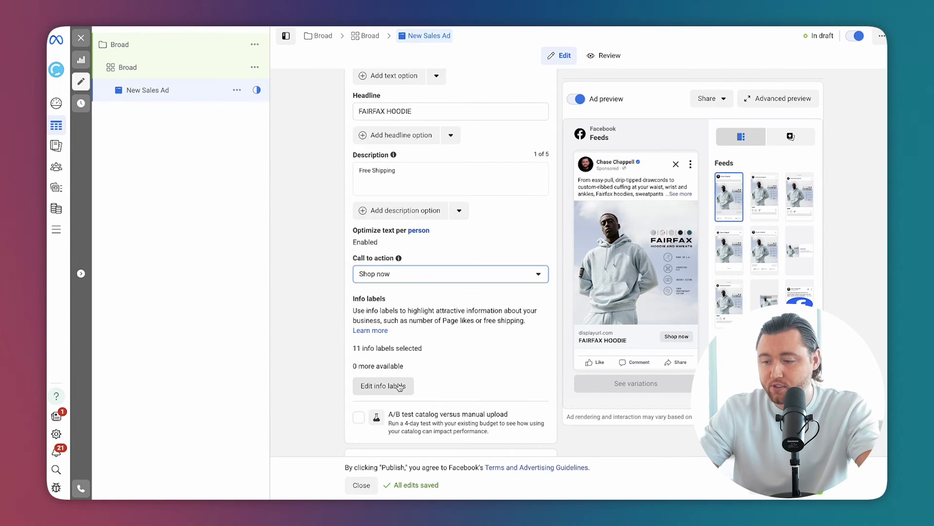
left_click(397, 384)
left_click(375, 180)
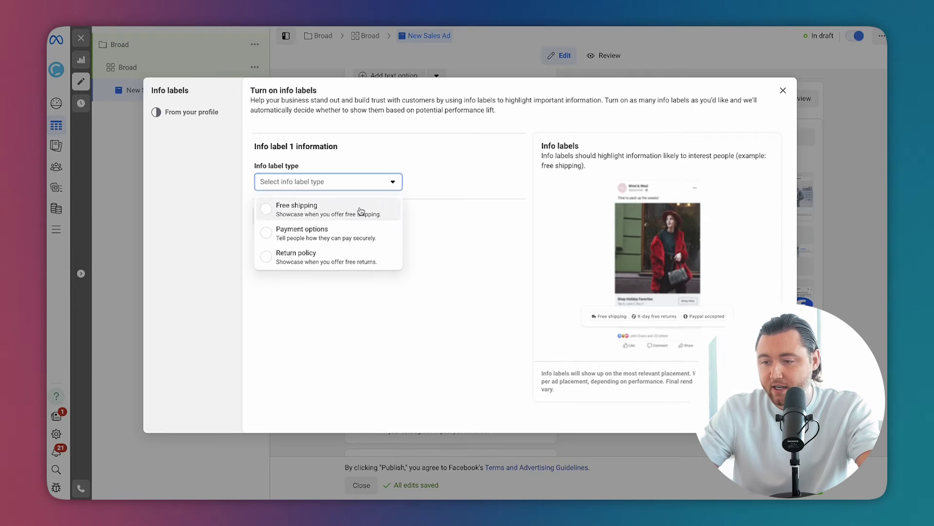
left_click(365, 208)
left_click(258, 219)
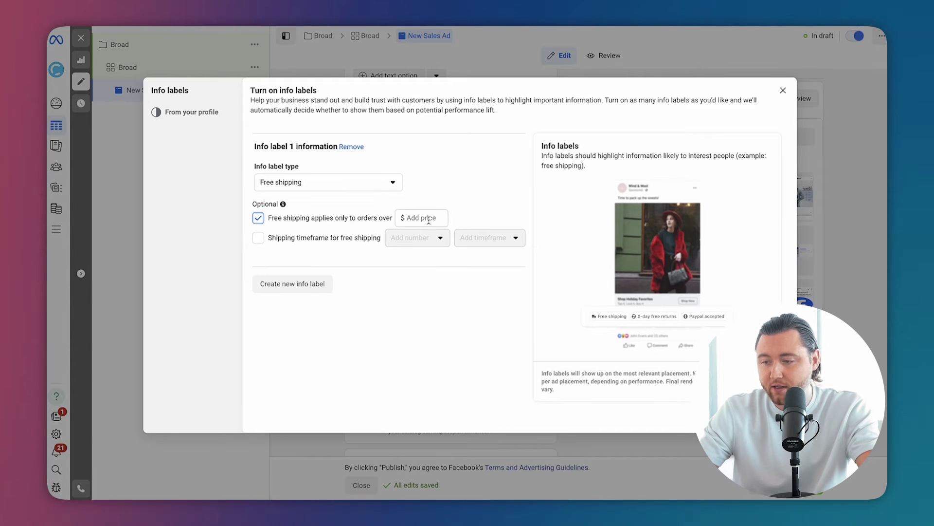
left_click(428, 219)
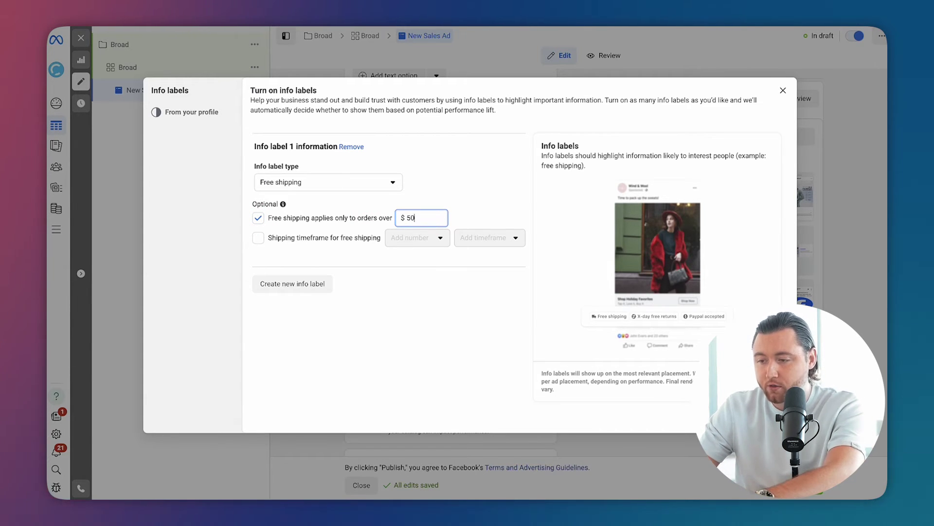
left_click(257, 238)
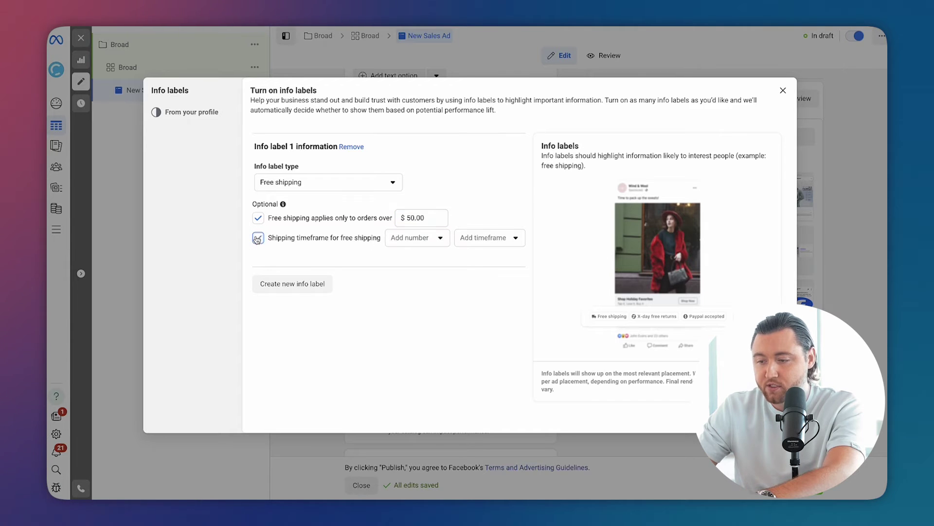
left_click(258, 238)
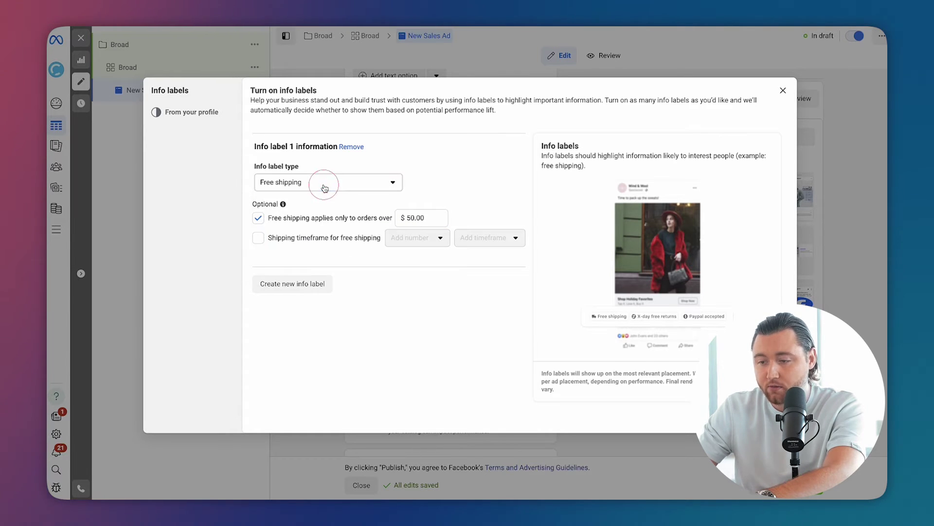
- Add a second info label for Payment options accepting Afterpay, Amazon Pay, Apple Pay, Google Pay and PayPal
left_click(335, 303)
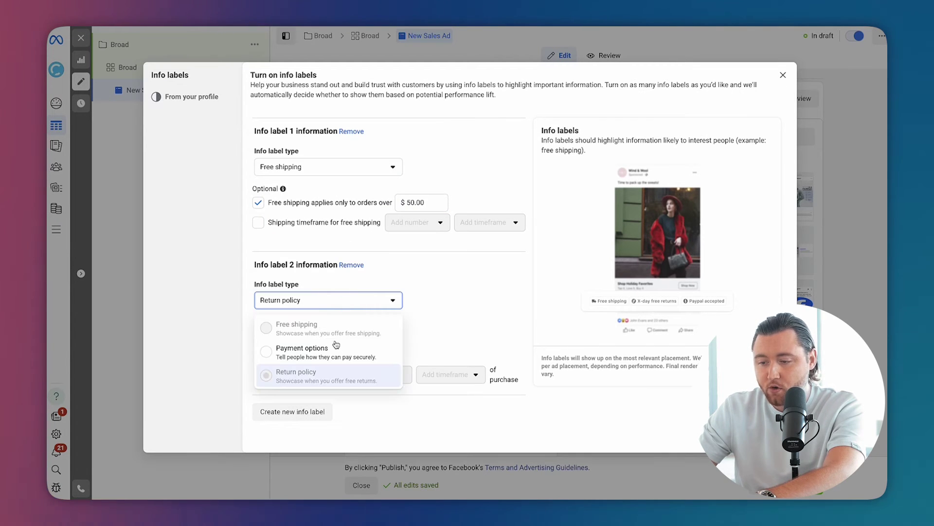
left_click(335, 348)
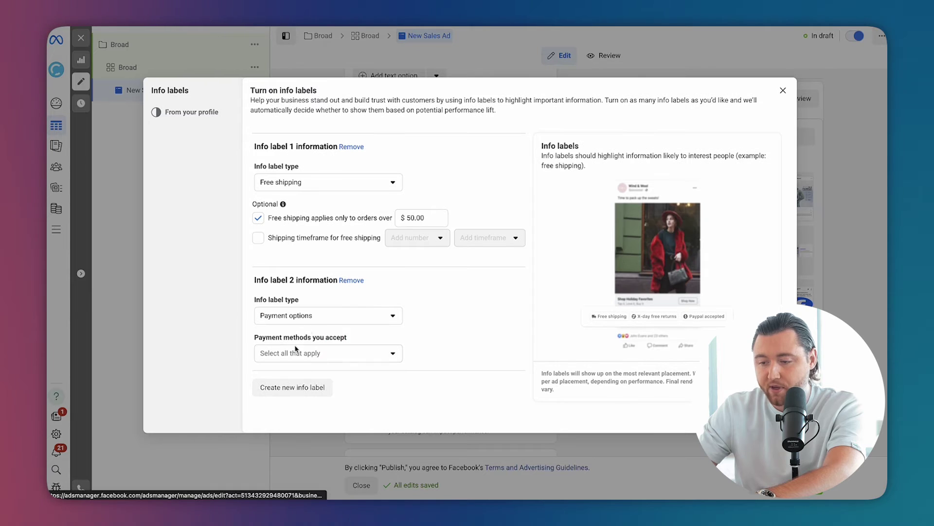
left_click(343, 359)
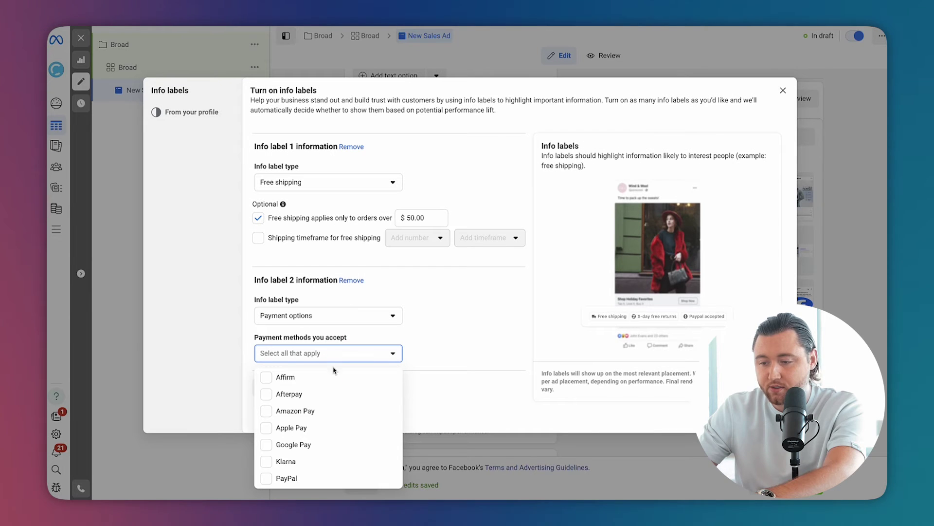
left_click(265, 394)
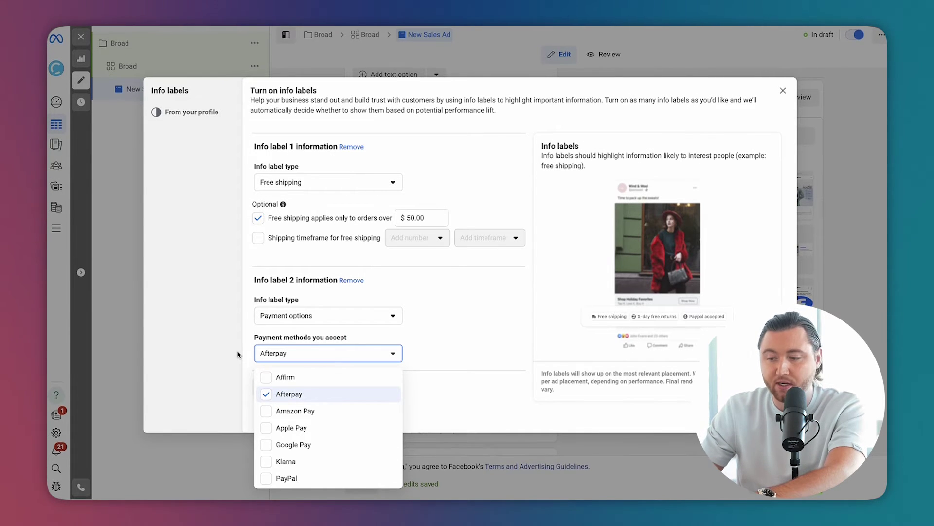
left_click(267, 411)
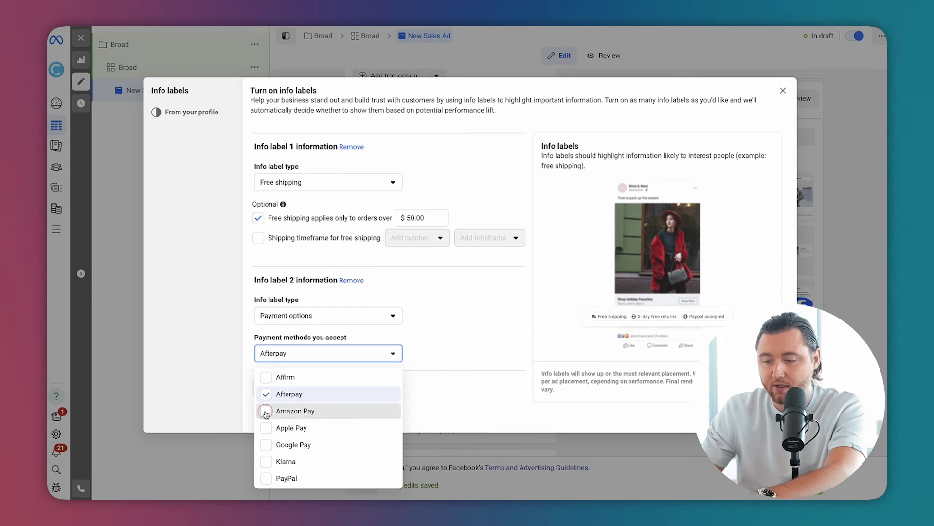
left_click(266, 428)
left_click(267, 444)
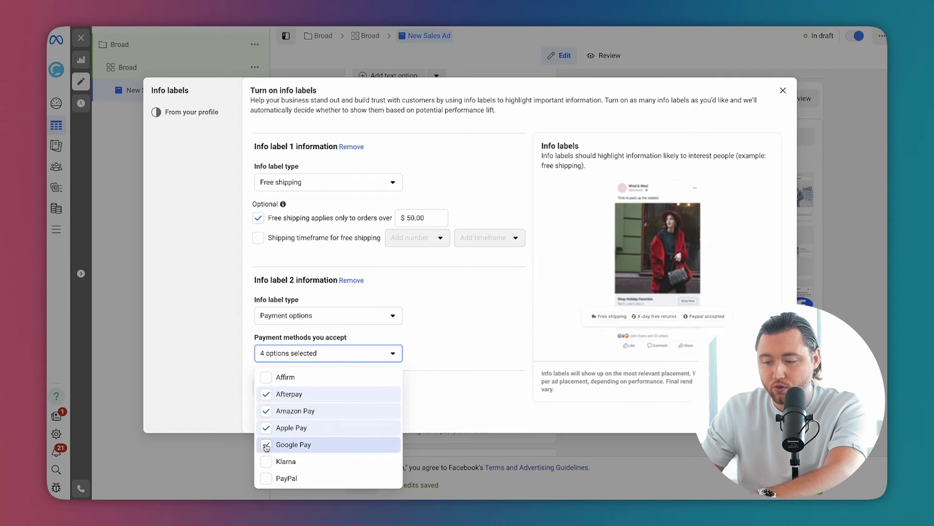
left_click(267, 478)
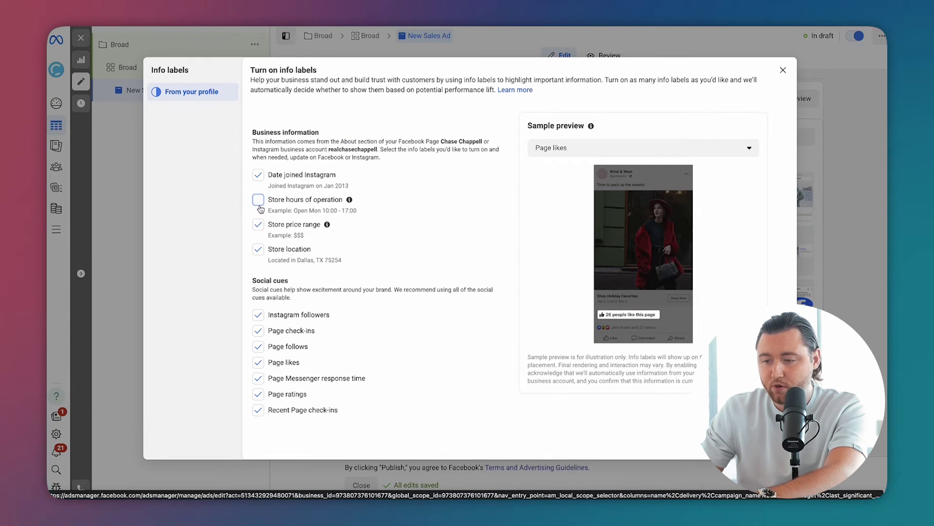
- Turn off the store hours of operation, store price range and store location profile labels and save the info labels
left_click(259, 223)
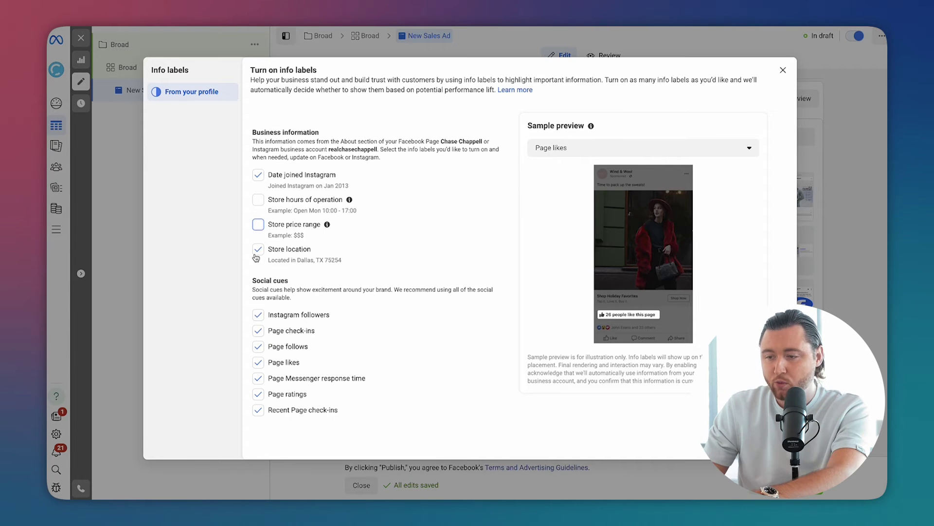
left_click(308, 257)
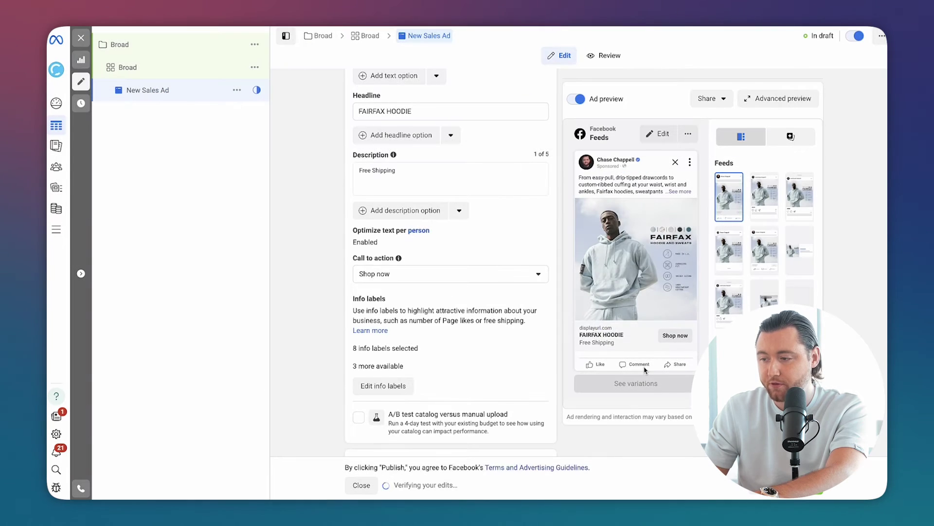
scroll(485, 364, "down", 3)
left_click(486, 365)
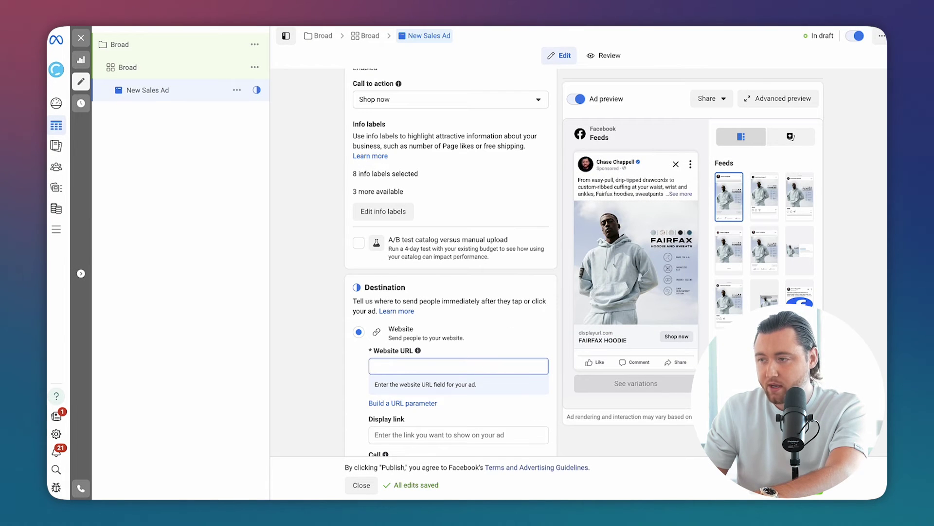
type("https://www.legends.com/products/fairfax-hoodie")
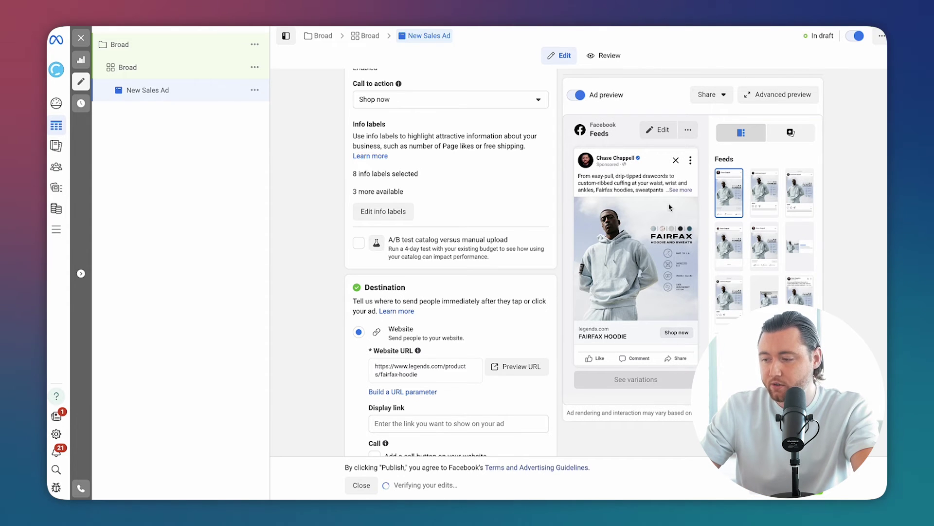
- Examine the ad previews across placements, including Instagram feed, Instagram Explore, Facebook Business Explore, Instagram Stories and Instagram Reels
left_click(764, 192)
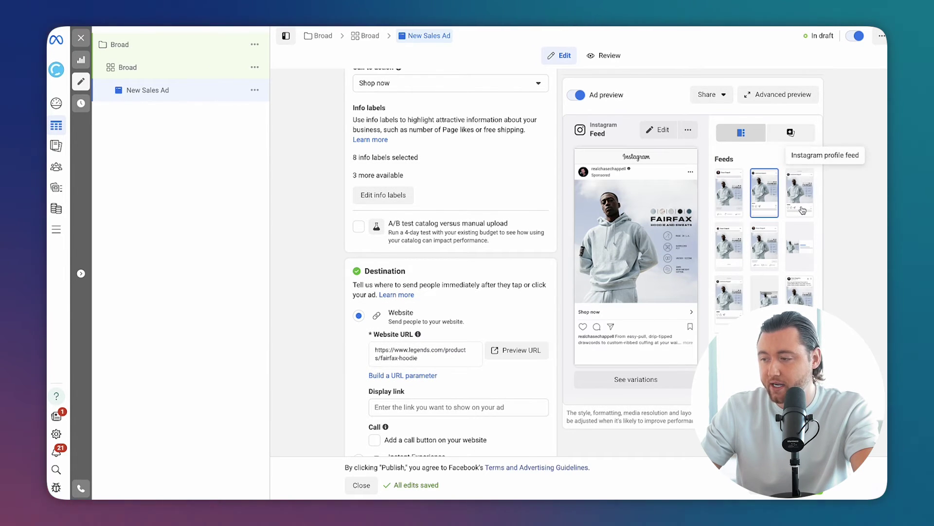
left_click(800, 191)
left_click(734, 295)
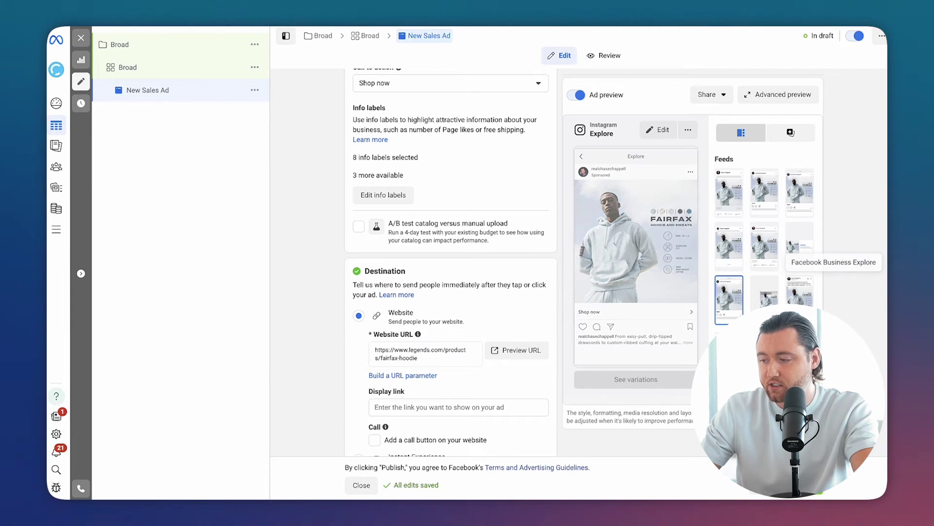
left_click(799, 294)
scroll(768, 298, "down", 2)
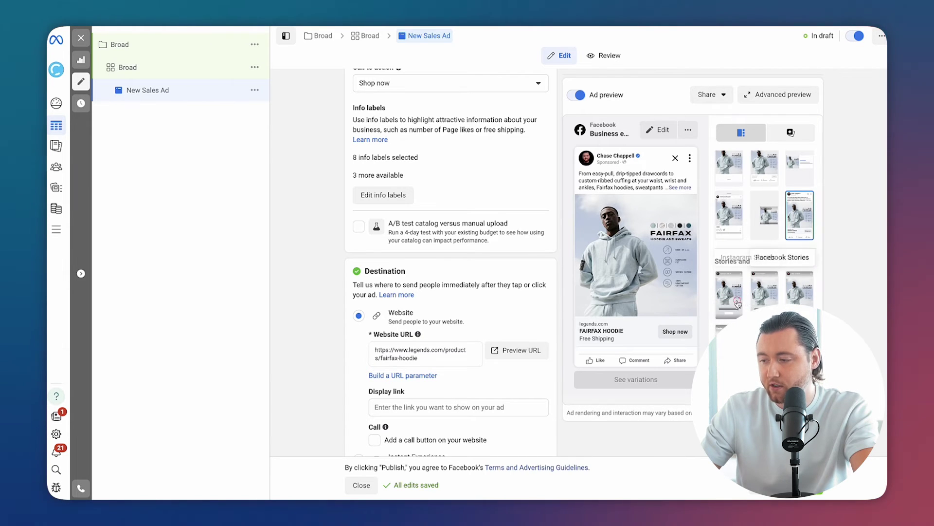
left_click(731, 294)
scroll(764, 272, "down", 1)
left_click(764, 292)
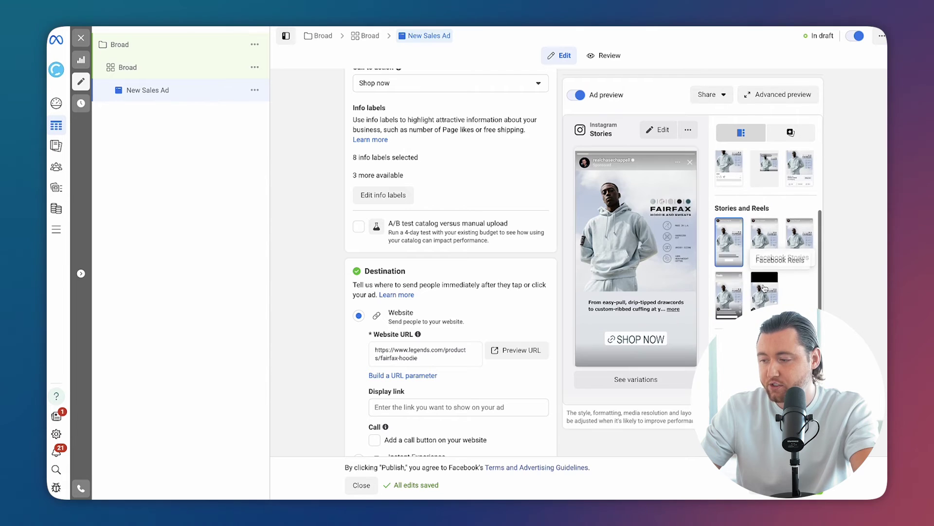
left_click(729, 295)
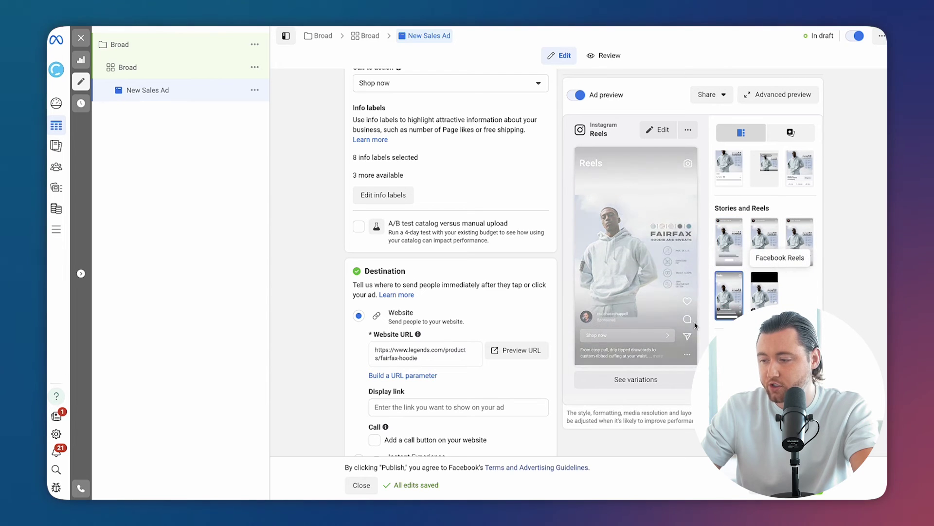
scroll(765, 273, "down", 2)
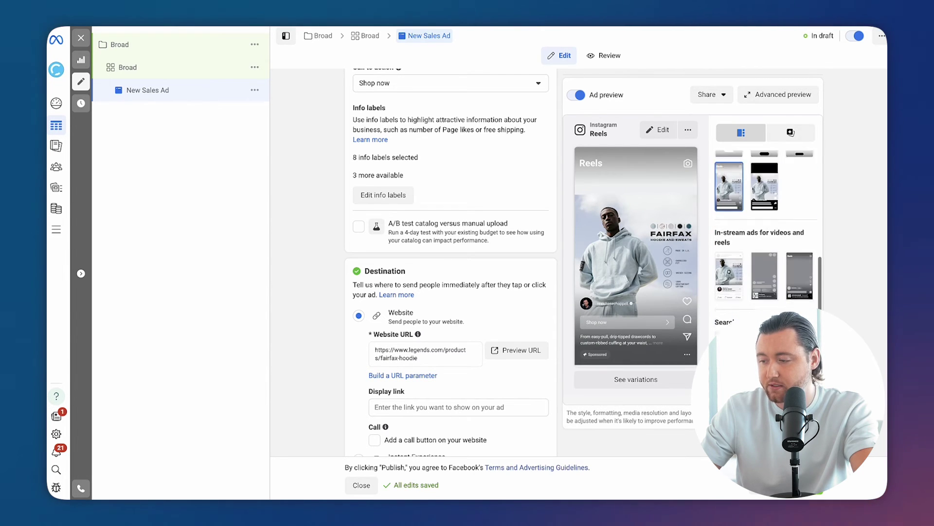
- Preview the ad in Instagram search results and review the ad's destination, languages and tracking settings
scroll(761, 290, "down", 1)
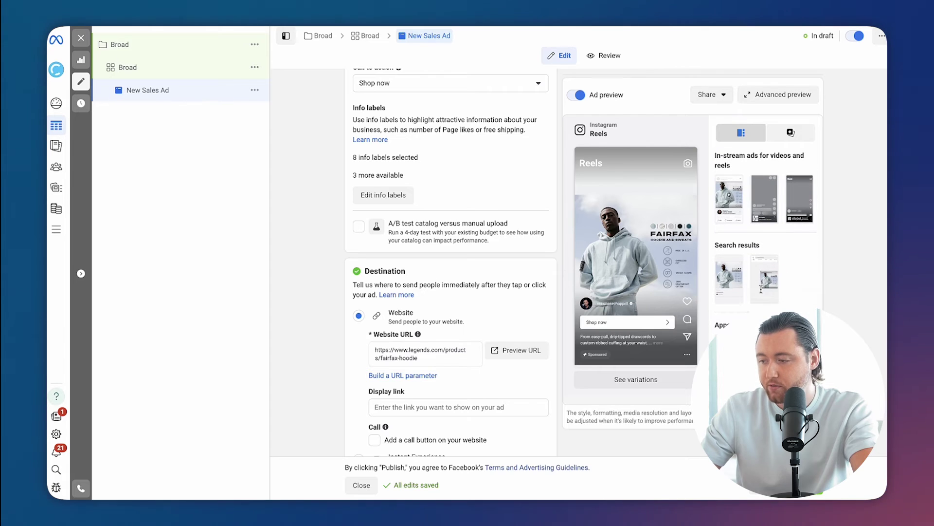
left_click(765, 281)
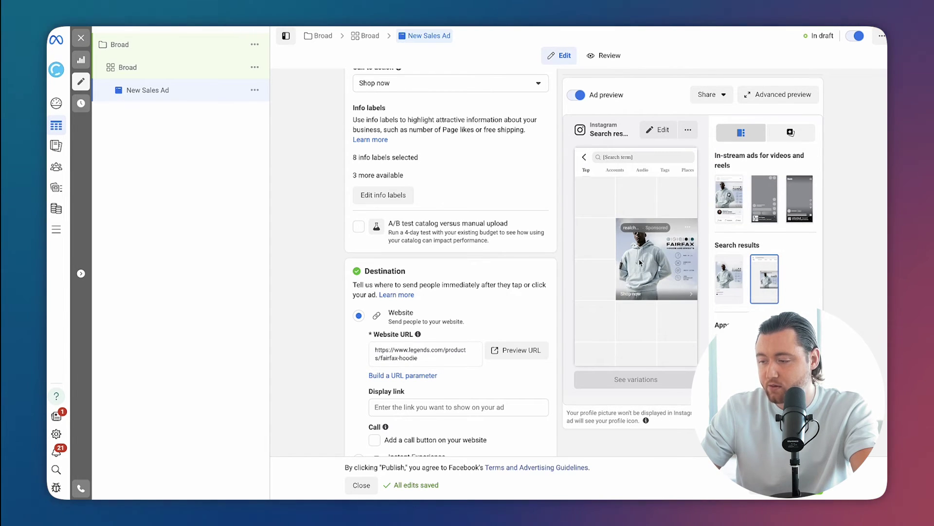
scroll(447, 298, "down", 6)
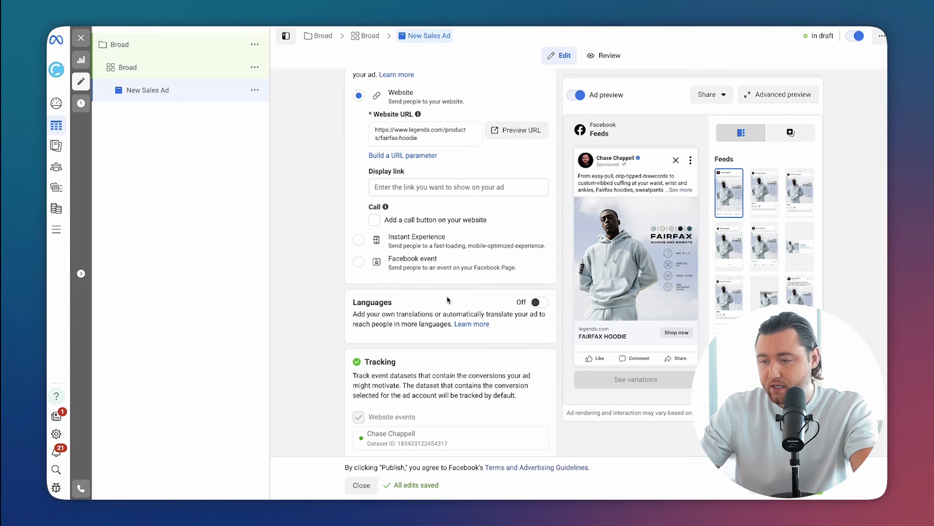
scroll(446, 298, "down", 2)
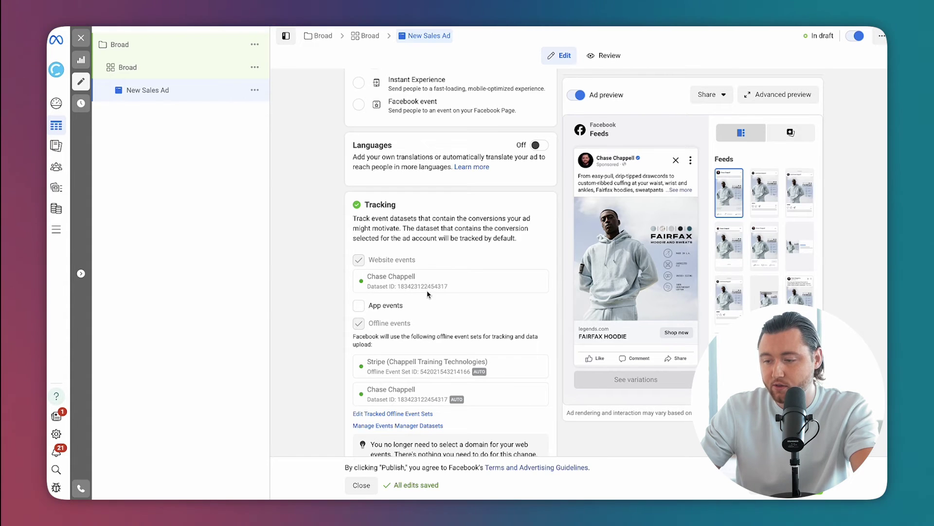
scroll(428, 294, "down", 1)
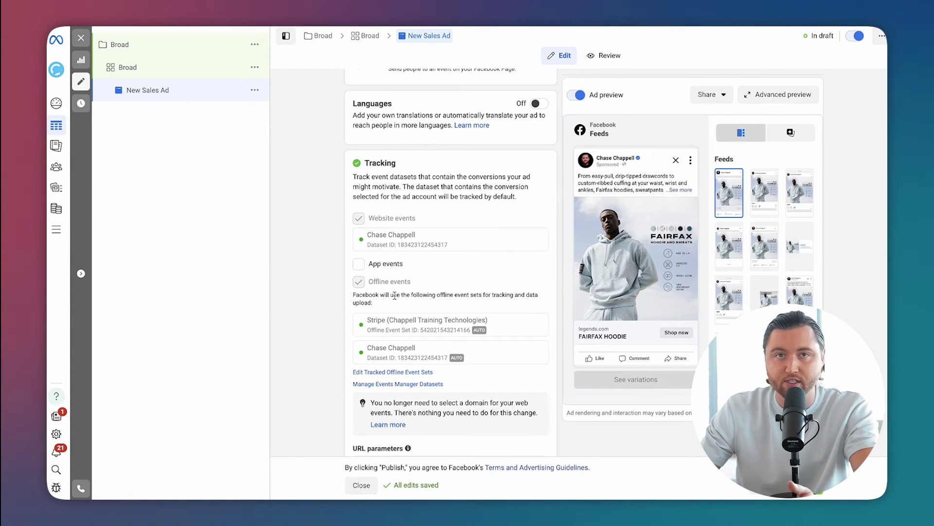
scroll(395, 295, "down", 1)
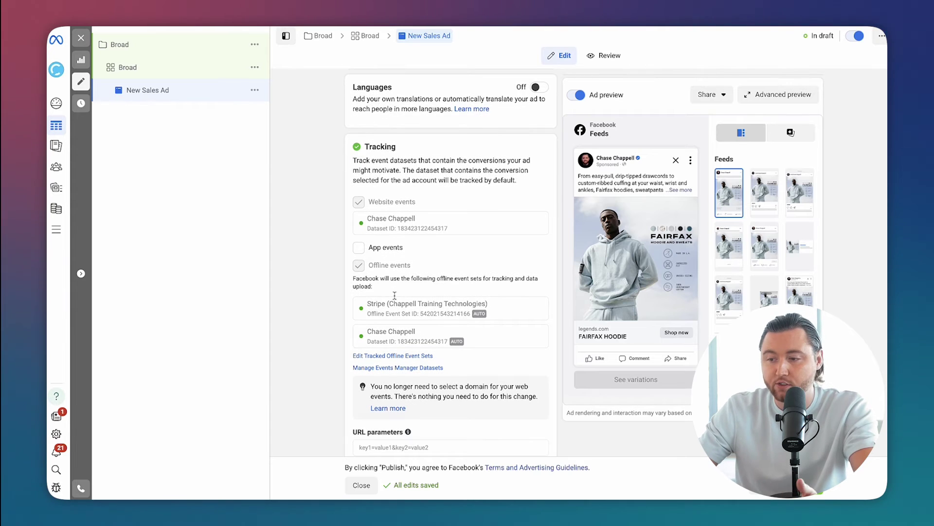
scroll(353, 243, "down", 1)
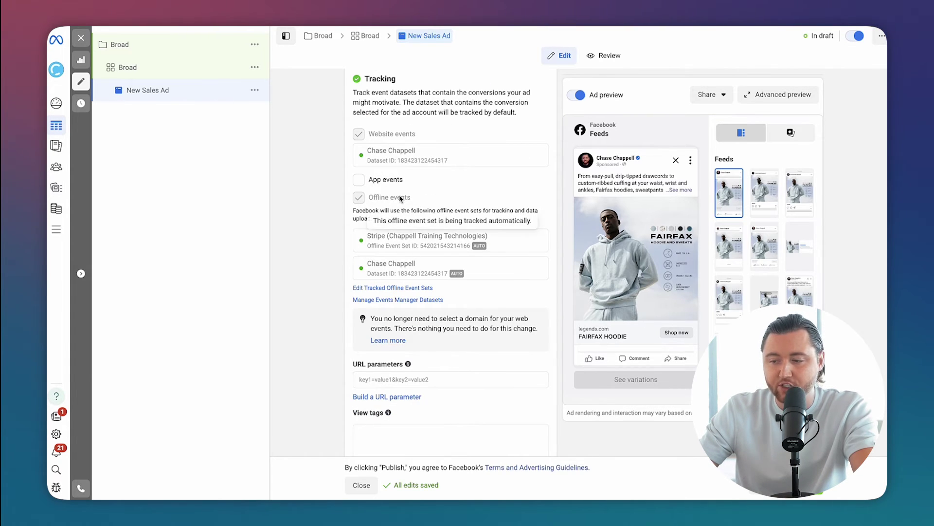
scroll(420, 275, "down", 1)
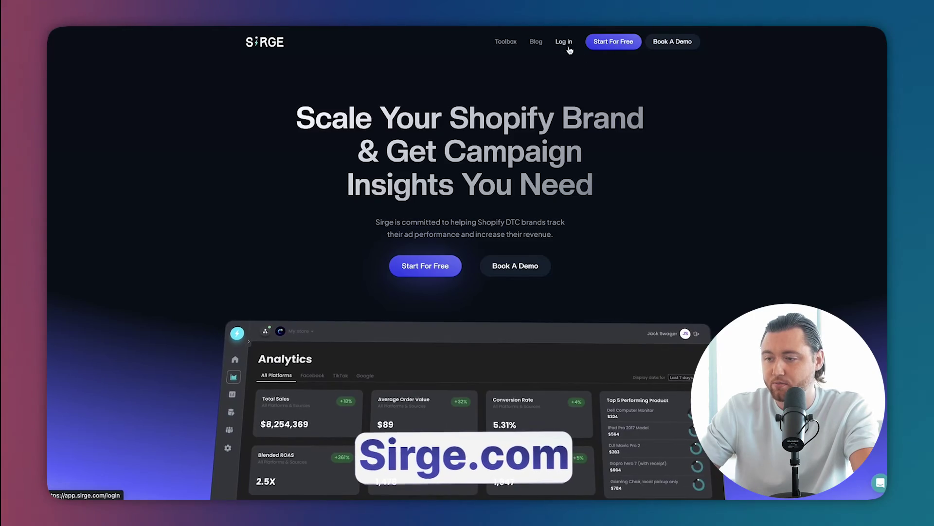
- Log in to Sirge and open the Ad Tracking section of the store's connection settings
left_click(571, 44)
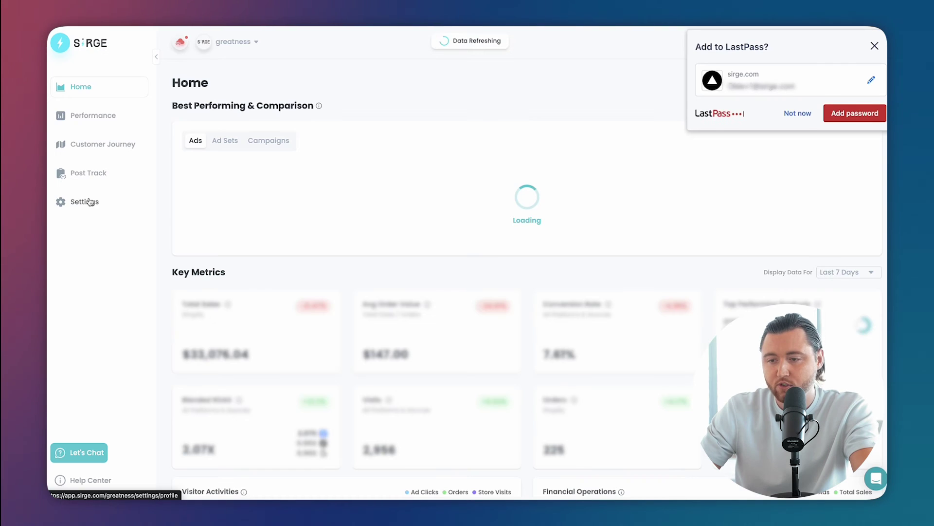
left_click(96, 205)
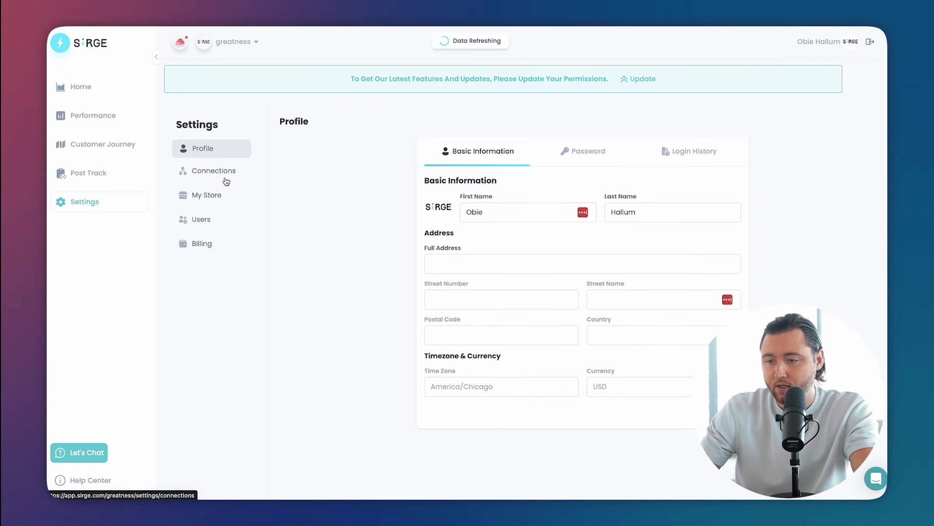
left_click(225, 177)
scroll(407, 238, "down", 4)
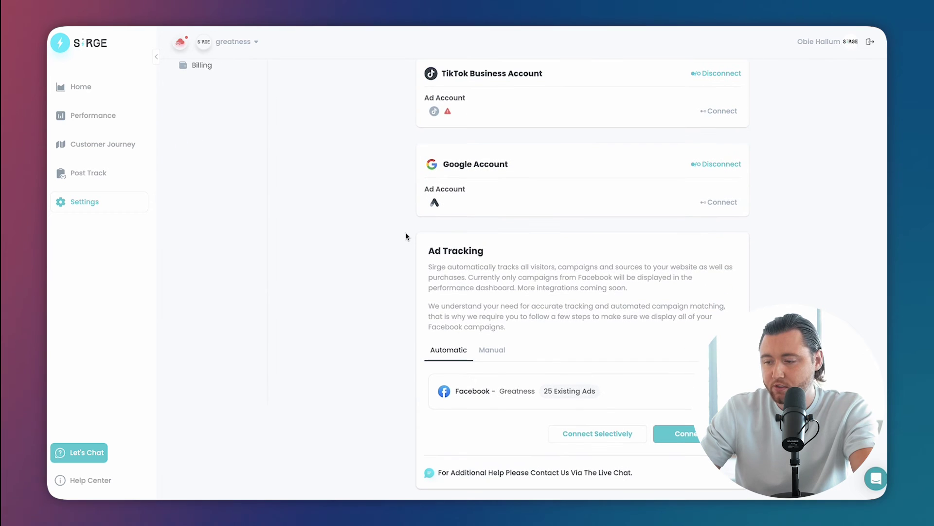
- Open the manual ad tracking instructions, generate the UTM for existing ads and copy the Facebook version
left_click(492, 349)
scroll(469, 384, "down", 3)
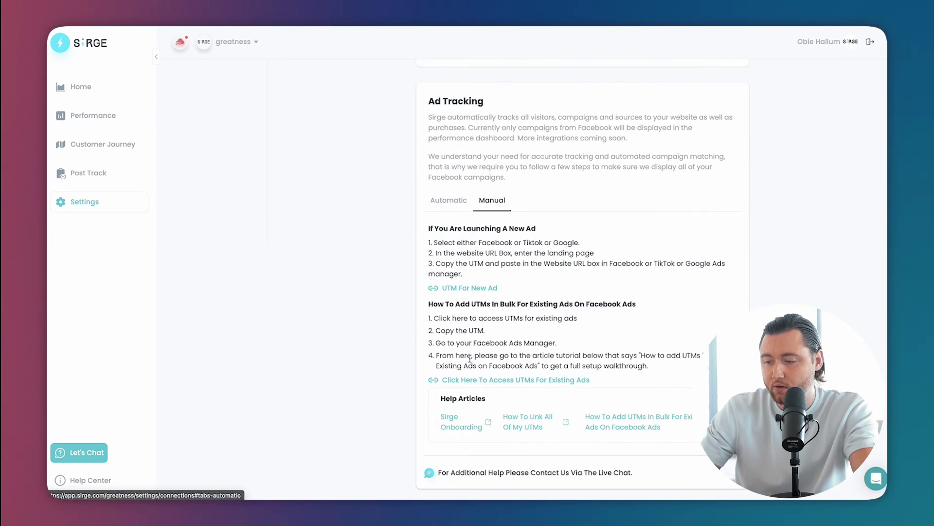
left_click(470, 385)
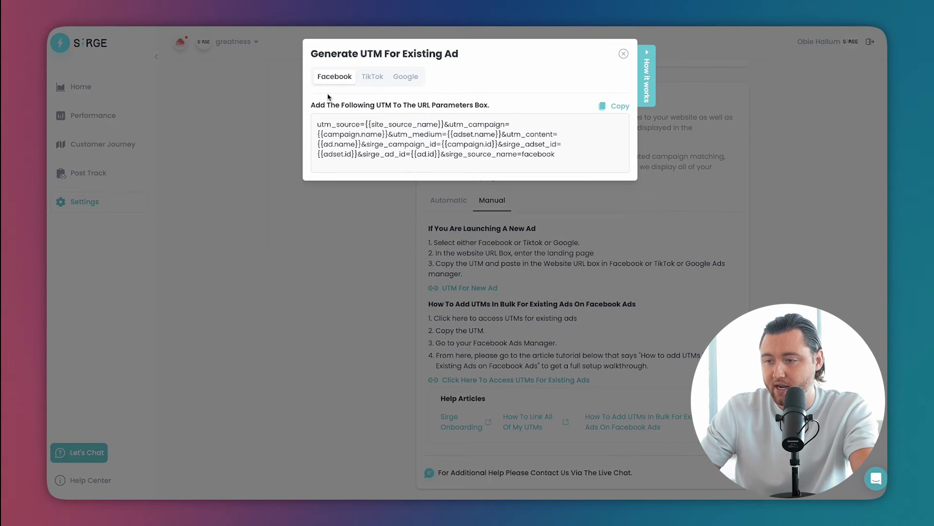
left_click(607, 110)
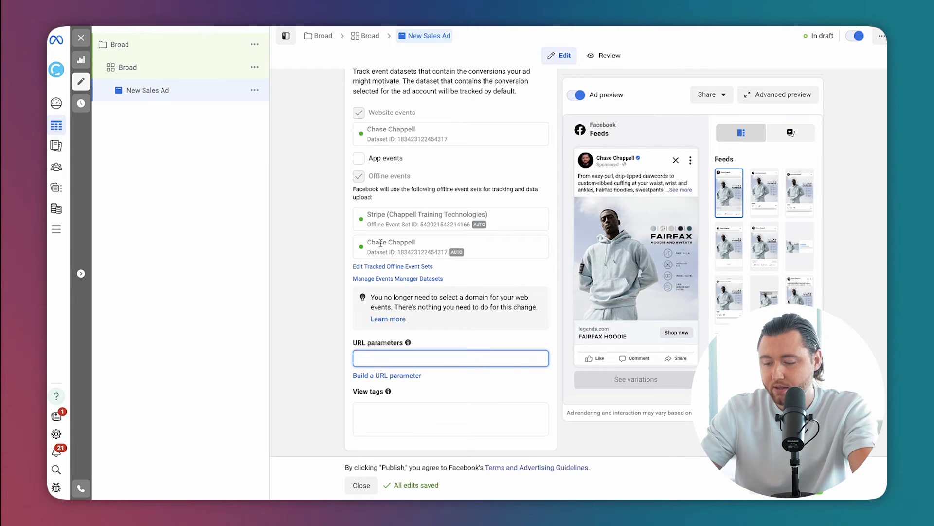
- Switch to Meta Ads Manager and paste the copied Sirge UTM string into the ad's URL parameters
key("ctrl+v")
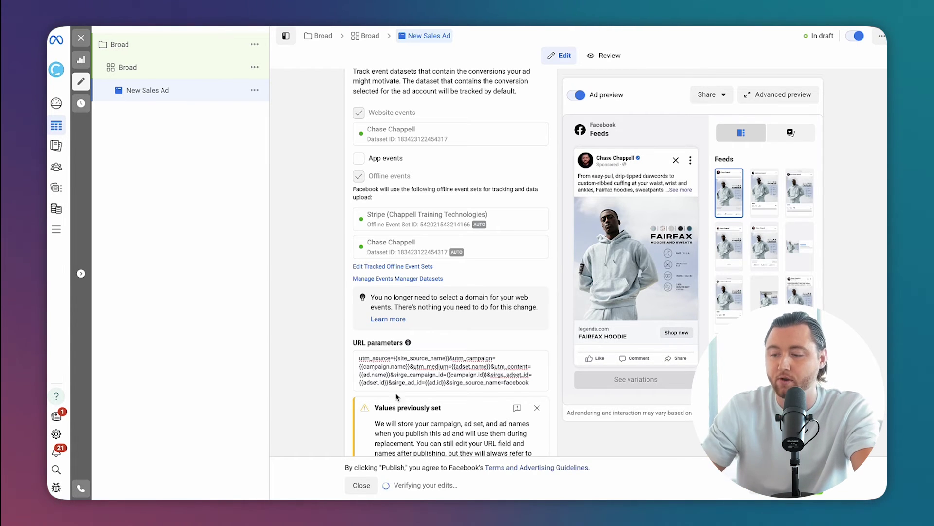
scroll(375, 366, "down", 3)
mouse_move(395, 233)
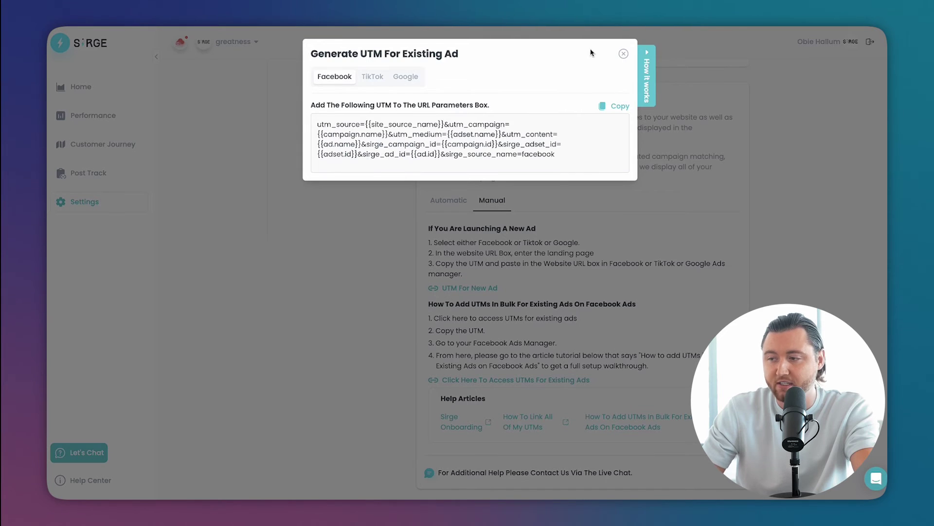
- Return to Sirge, close the UTM generator and compare Facebook-reported with Sirge-tracked orders in the Facebook campaign performance table
left_click(624, 55)
left_click(115, 118)
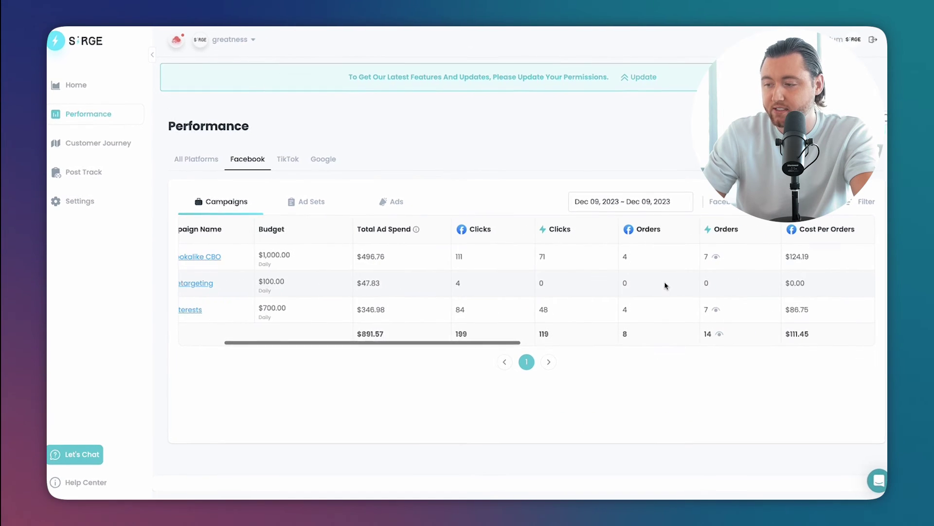
double_click(607, 340)
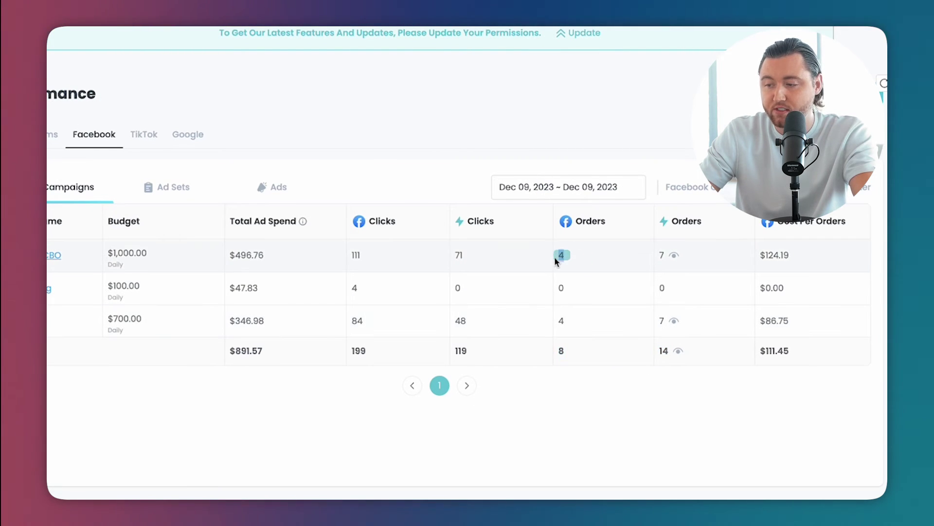
scroll(571, 264, "right", 2)
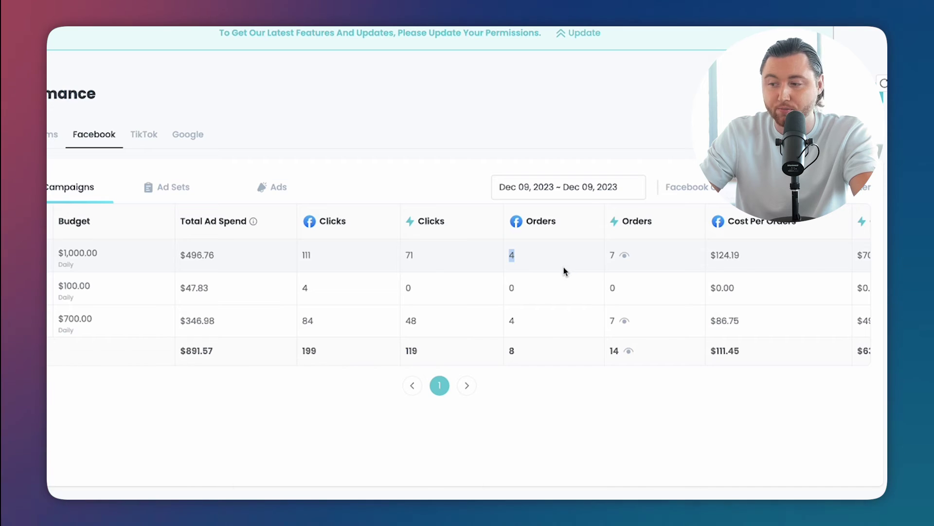
scroll(564, 267, "right", 2)
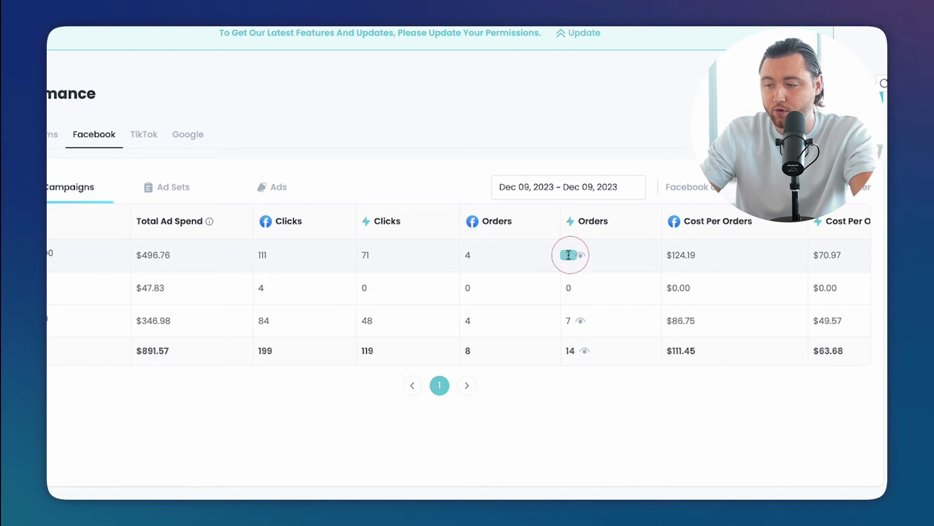
scroll(558, 354, "right", 5)
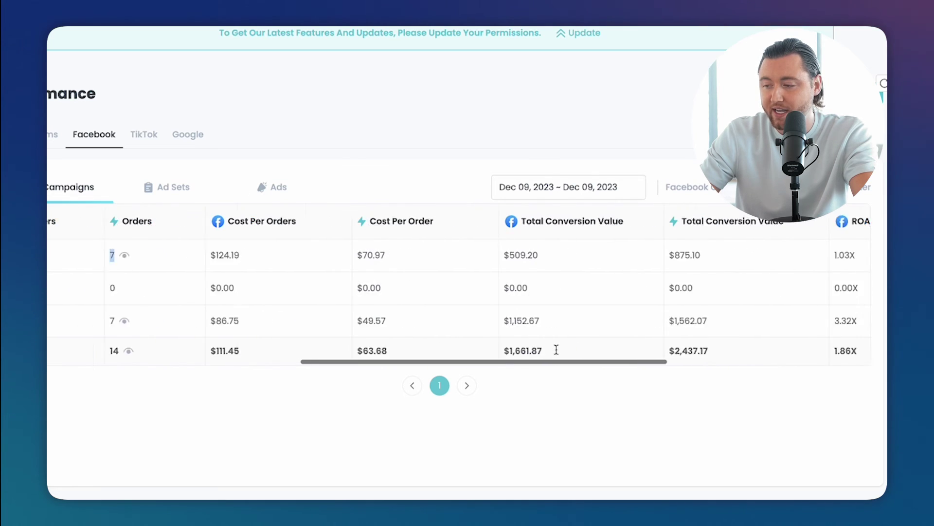
- Compare the Facebook and Sirge totals for conversion value and ROAS across the Dec 09, 2023 campaigns
double_click(476, 349)
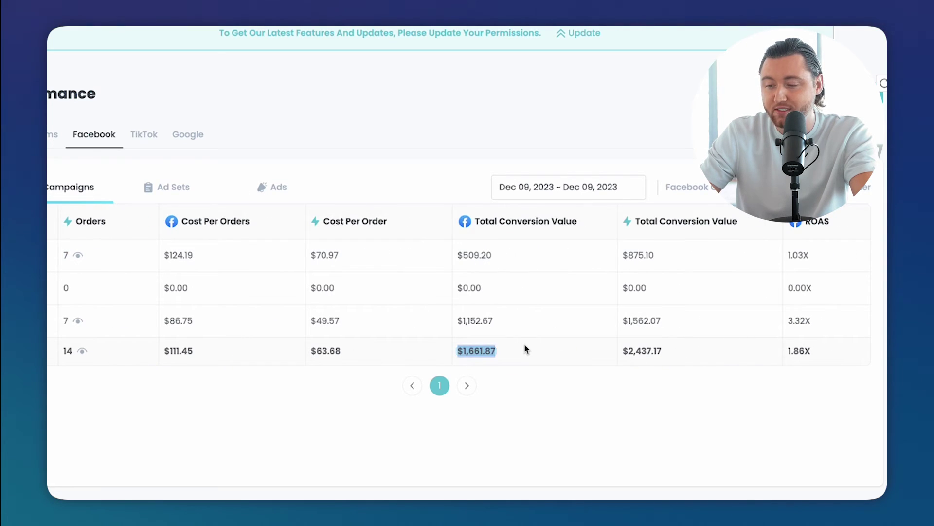
scroll(525, 348, "right", 1)
double_click(633, 351)
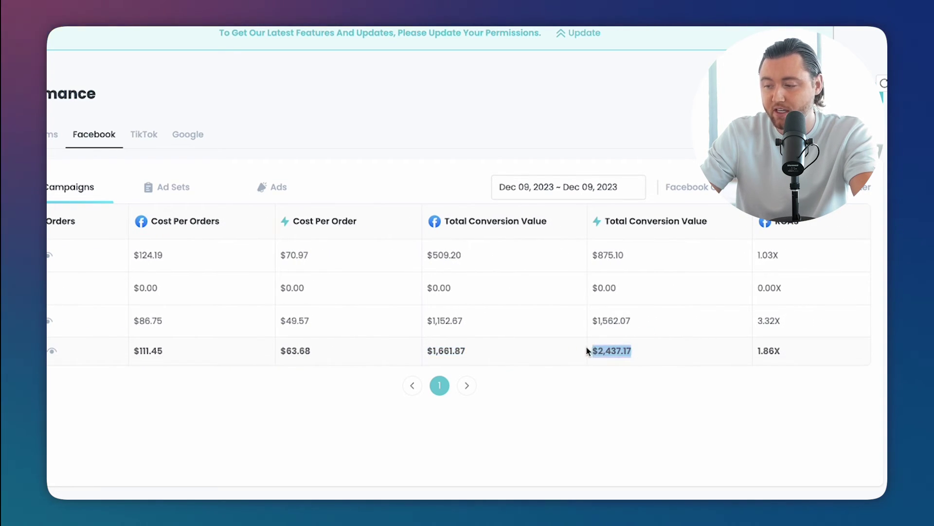
scroll(589, 350, "right", 4)
double_click(738, 351)
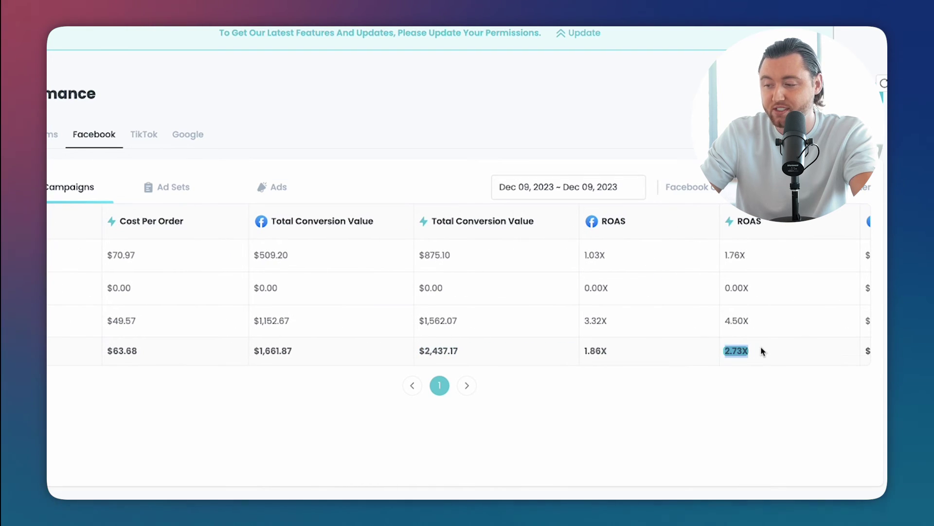
scroll(668, 362, "right", 6)
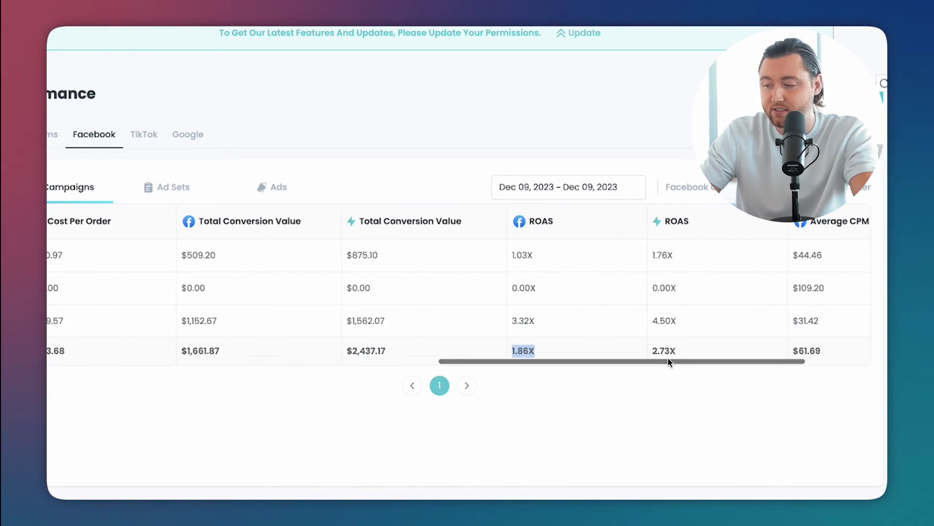
scroll(466, 278, "left", 15)
scroll(341, 311, "left", 15)
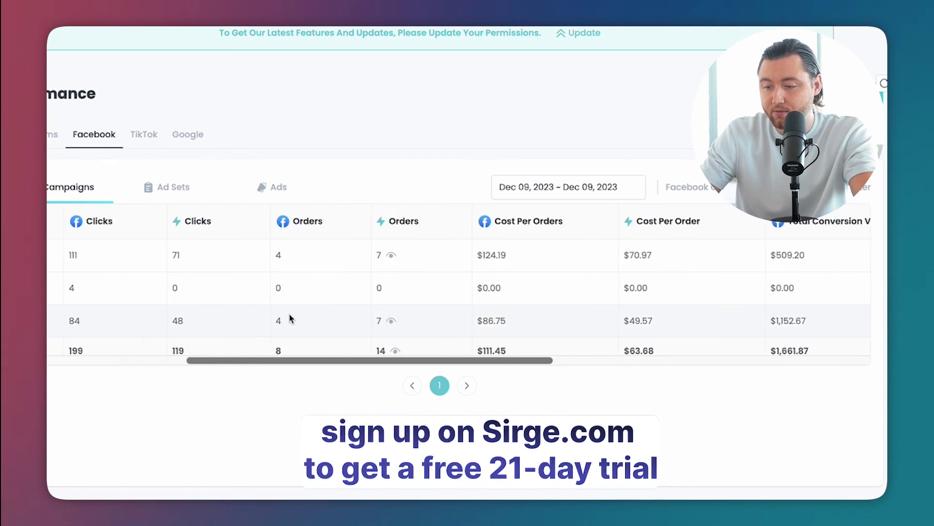
scroll(324, 329, "right", 10)
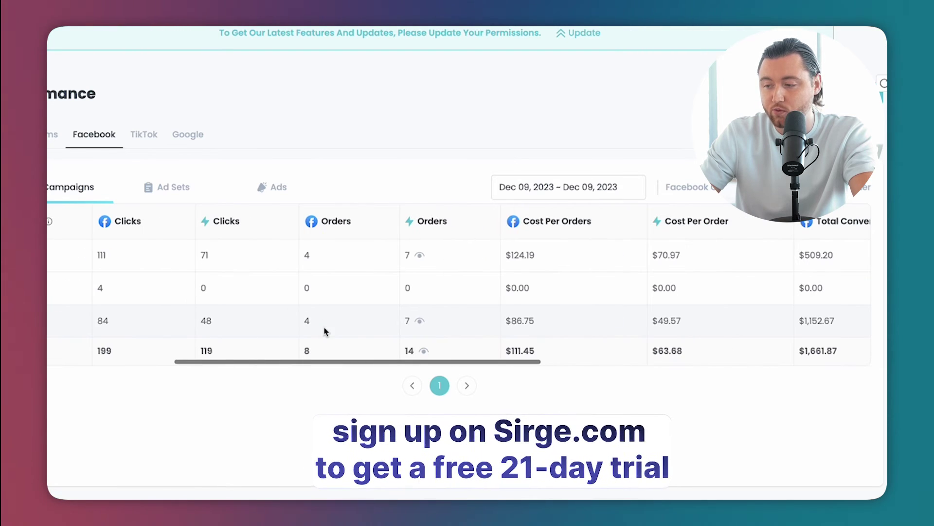
- Set the performance date range to Dec 08, 2023 and compare Facebook and Sirge orders, conversion value and ROAS
left_click(568, 187)
left_click(433, 254)
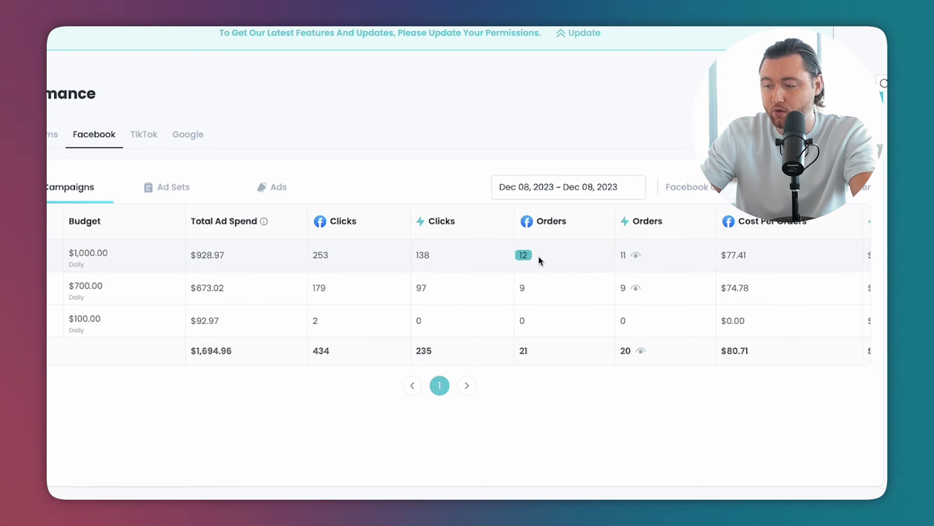
scroll(572, 267, "right", 3)
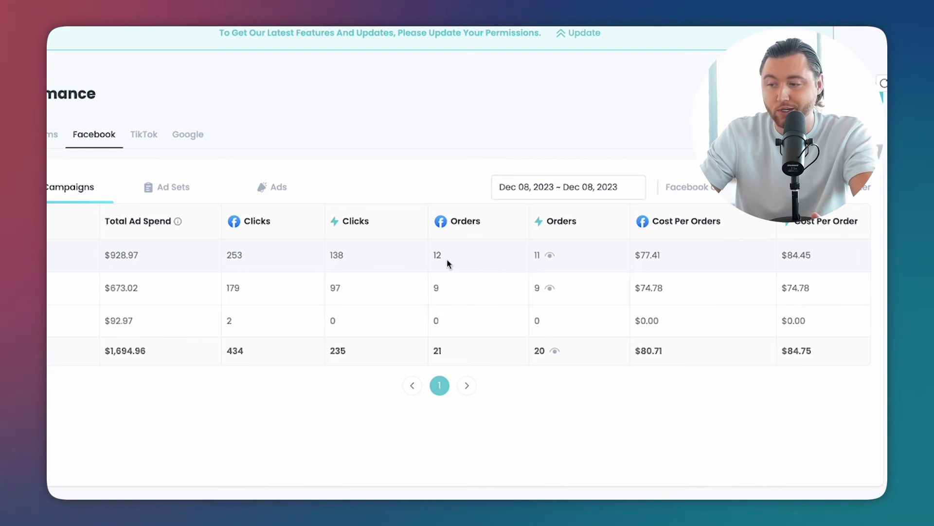
scroll(466, 261, "right", 15)
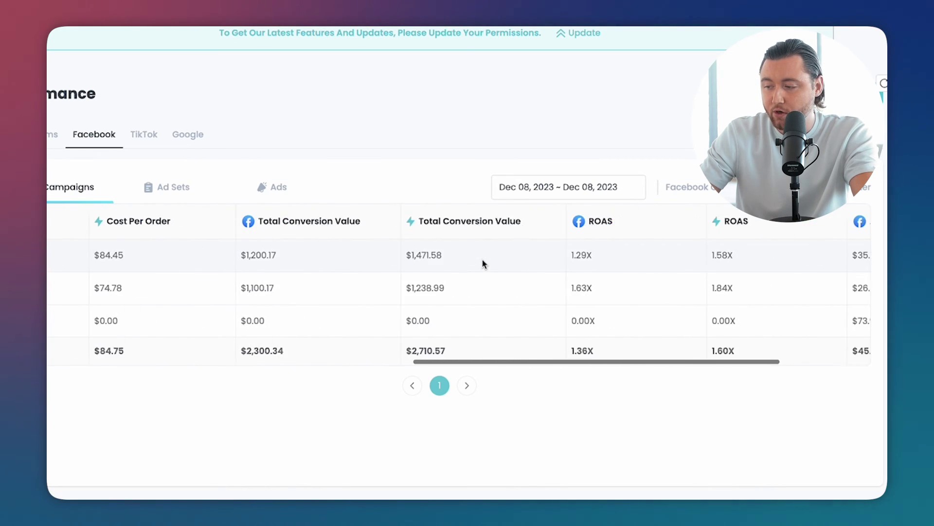
scroll(483, 263, "right", 2)
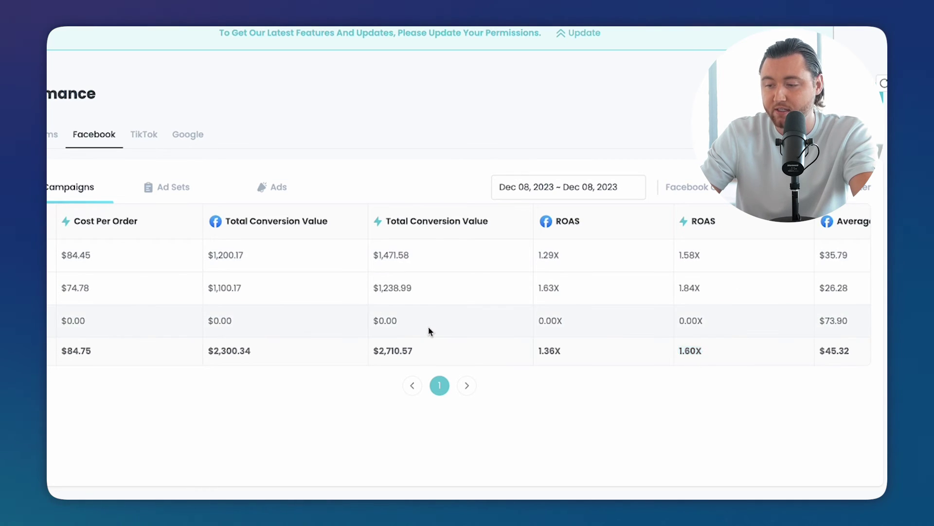
scroll(430, 331, "left", 10)
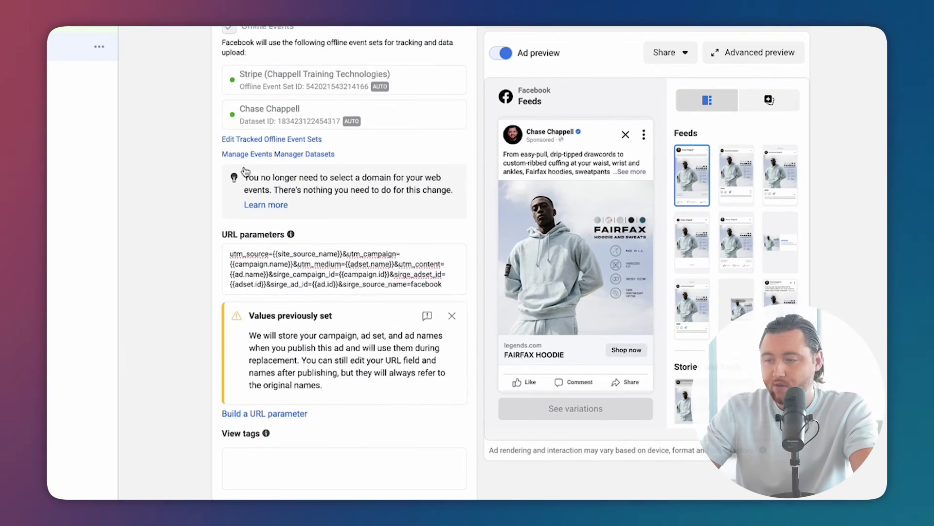
- Switch back to Meta Ads Manager and review the ad's tracking settings and primary text with its suggested variations
scroll(244, 170, "up", 4)
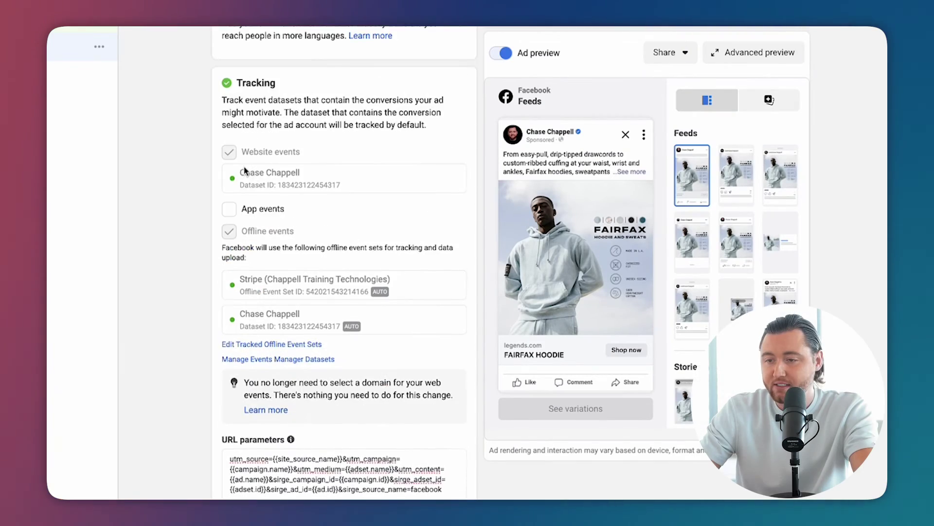
scroll(245, 170, "up", 10)
scroll(247, 174, "down", 9)
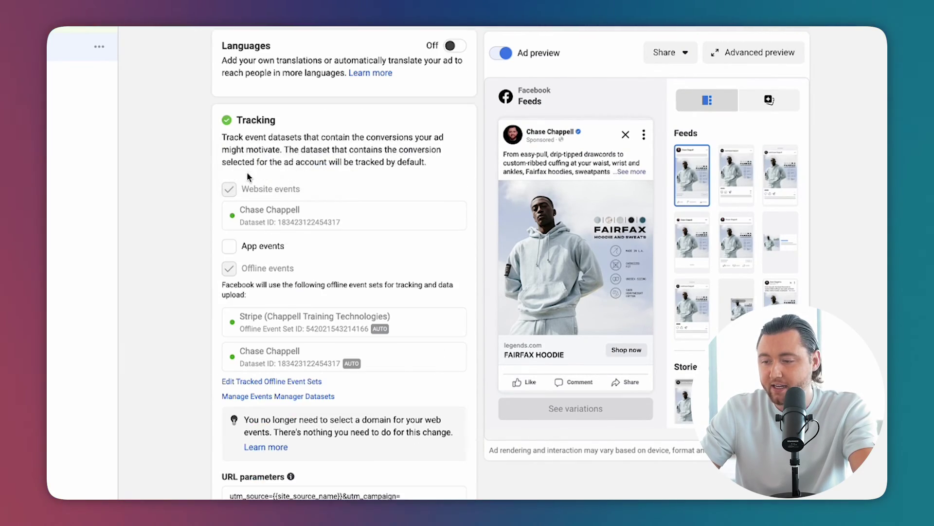
scroll(248, 177, "down", 5)
scroll(253, 204, "up", 15)
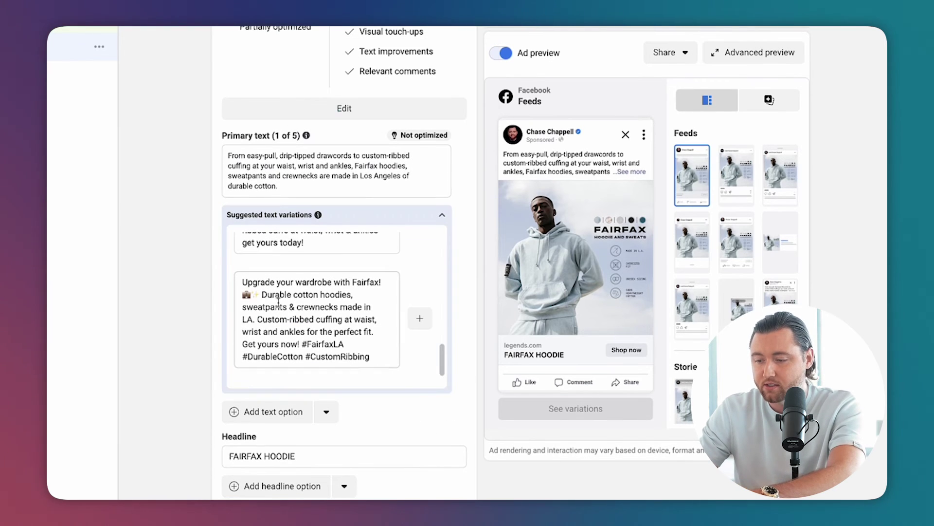
- Rename the new sales ad as FAIRFAX HOODIE and quickly duplicate it within the Broad ad set
left_click_drag(296, 456, 200, 457)
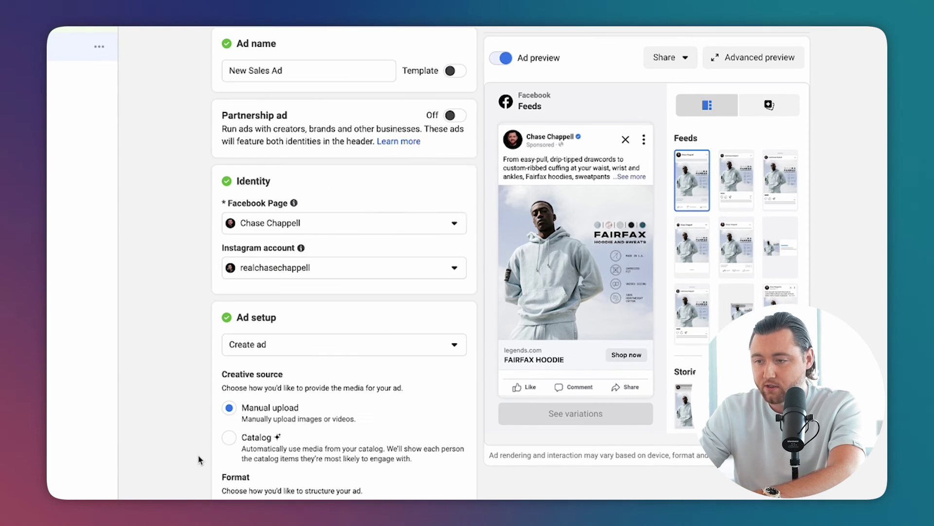
type("FAIRFAX HOODIE")
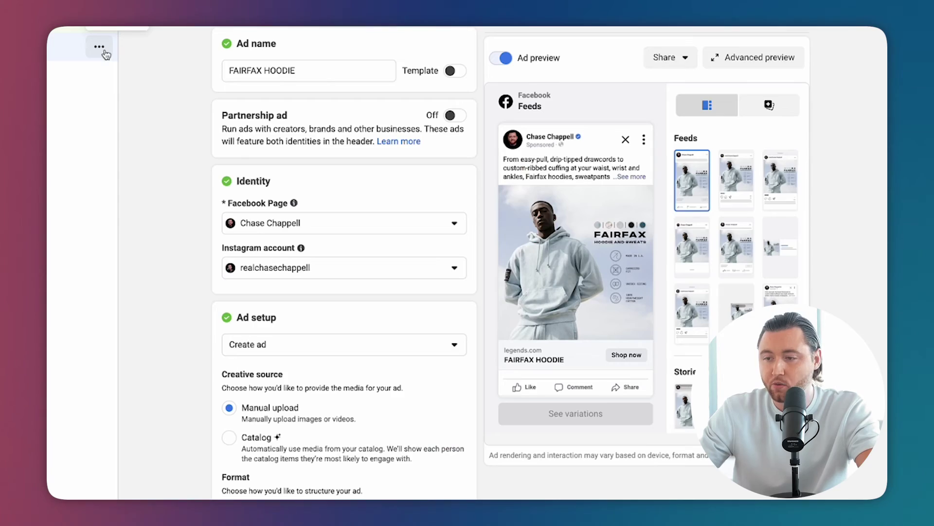
left_click(103, 51)
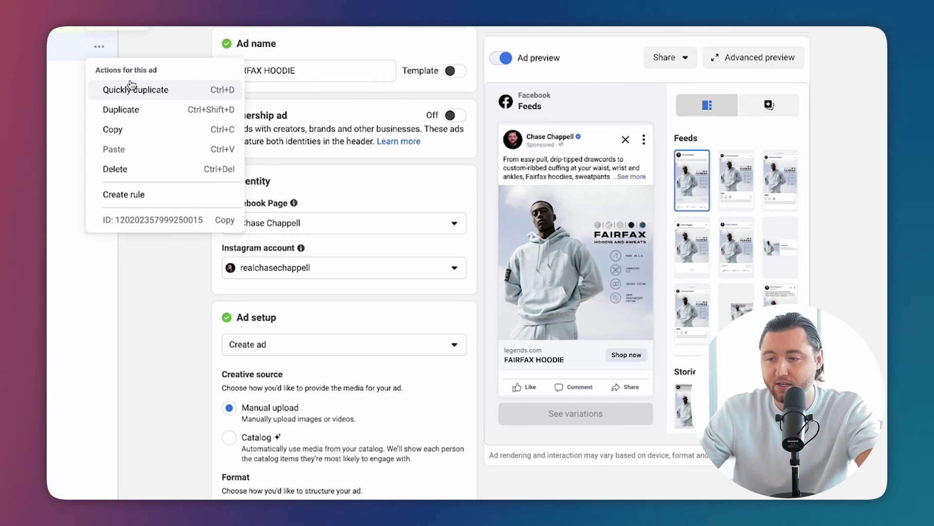
left_click(143, 94)
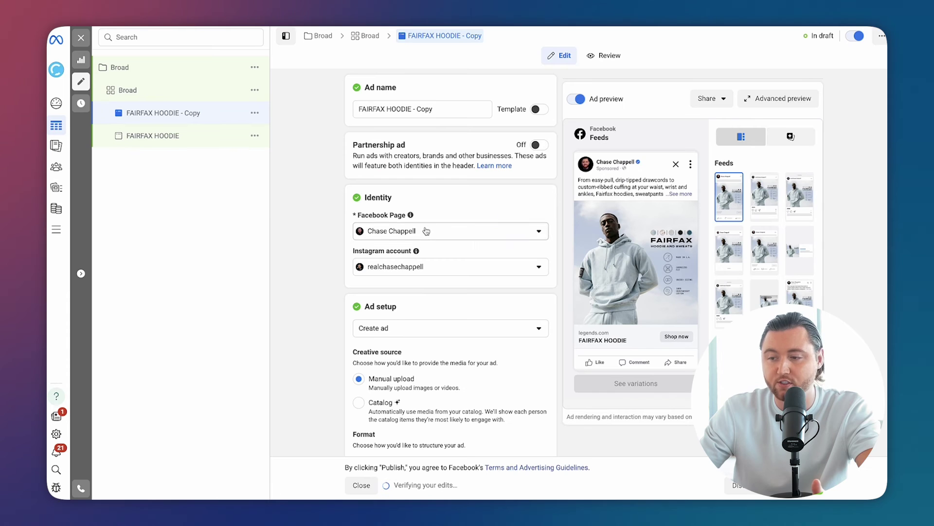
- Review the duplicated ad's setup, Advantage+ creative, text, destination and tracking settings
scroll(328, 290, "down", 4)
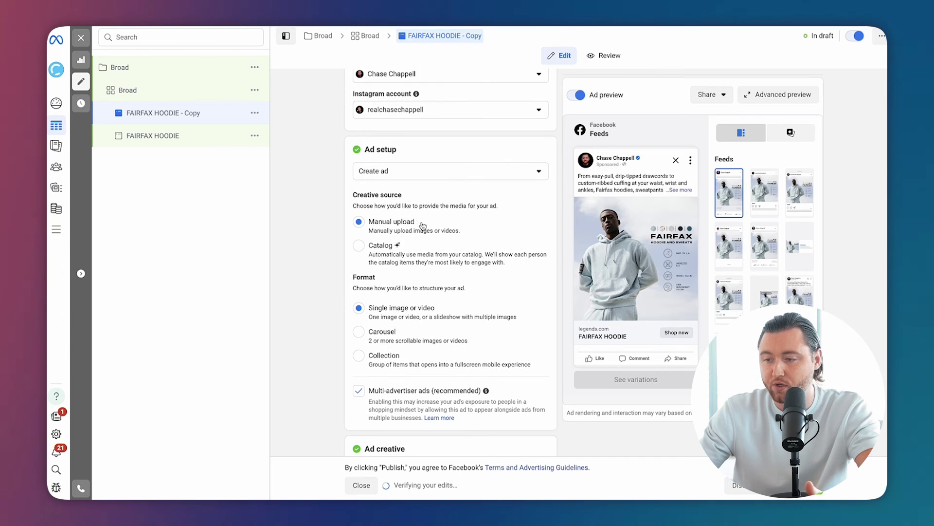
scroll(451, 321, "down", 1)
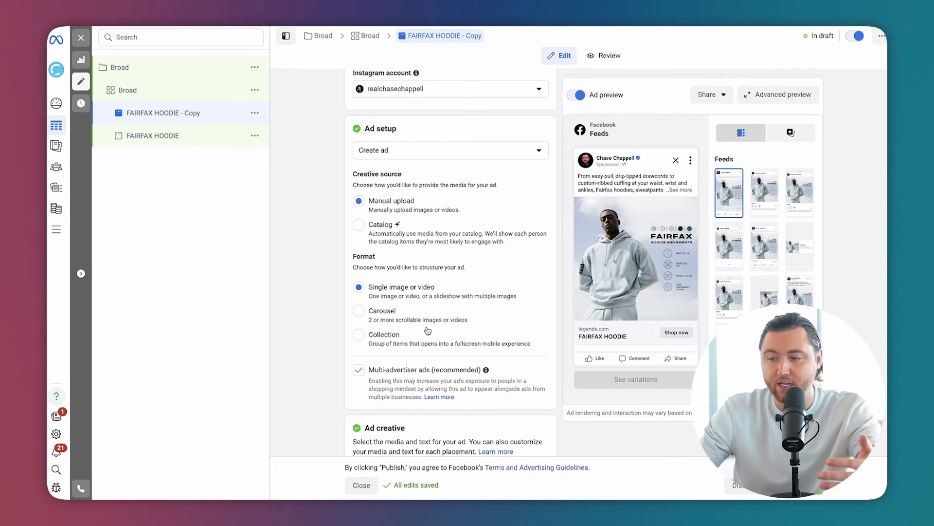
scroll(427, 330, "down", 10)
scroll(413, 339, "down", 1)
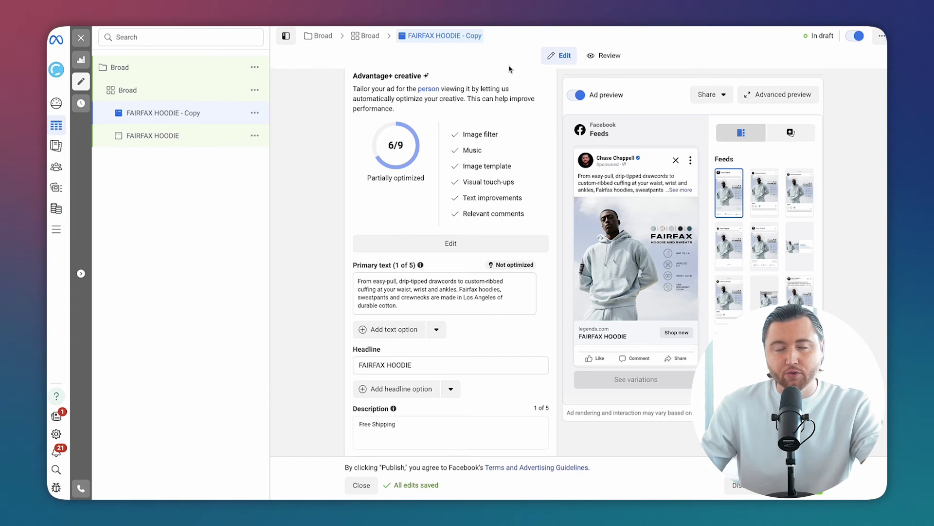
scroll(497, 237, "down", 15)
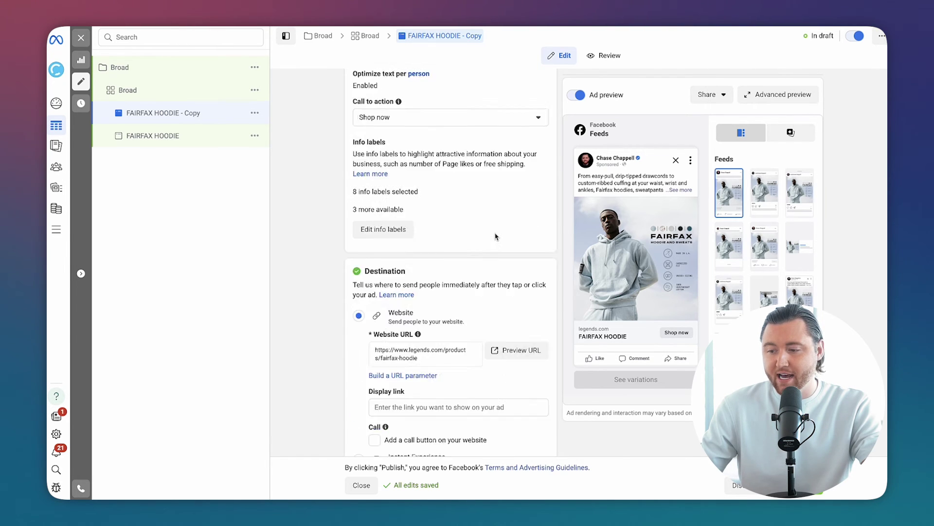
scroll(494, 354, "down", 2)
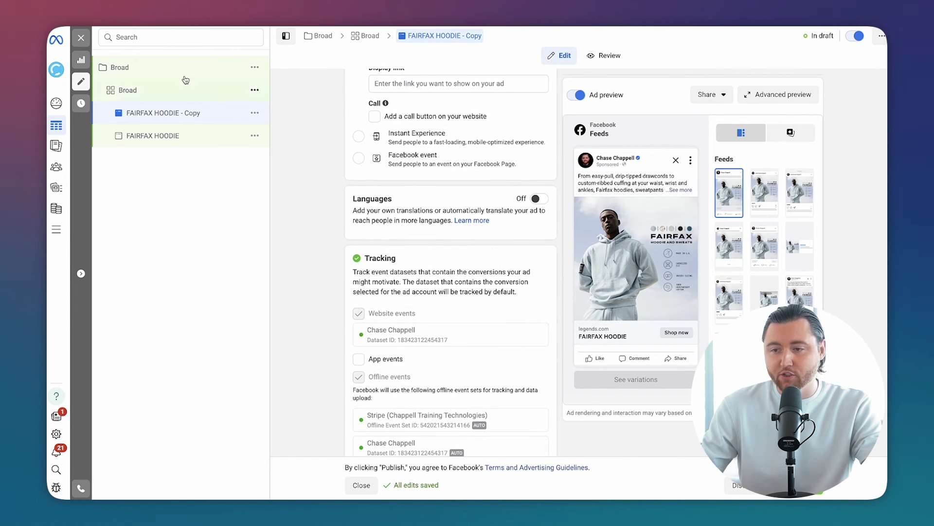
- Close the ad editor and duplicate the selected Broad campaign together with its ad set and both ads
left_click(84, 38)
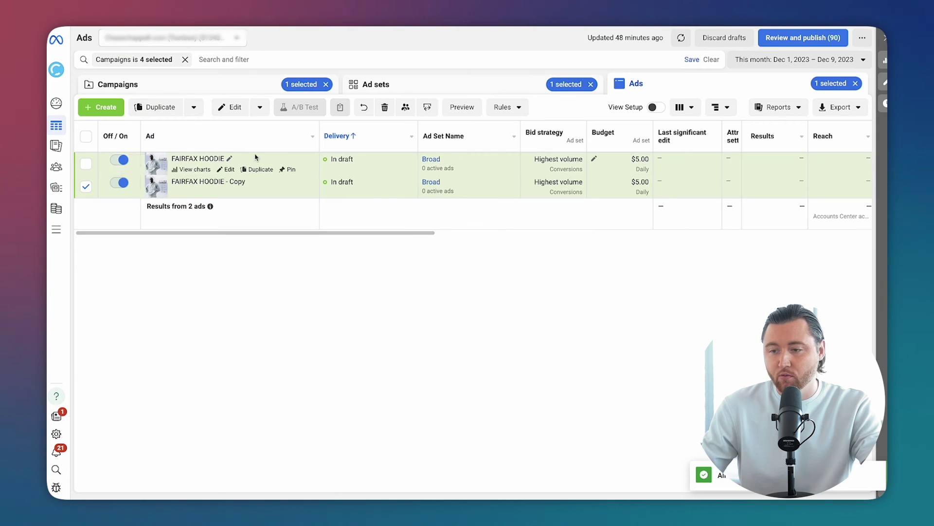
left_click(421, 89)
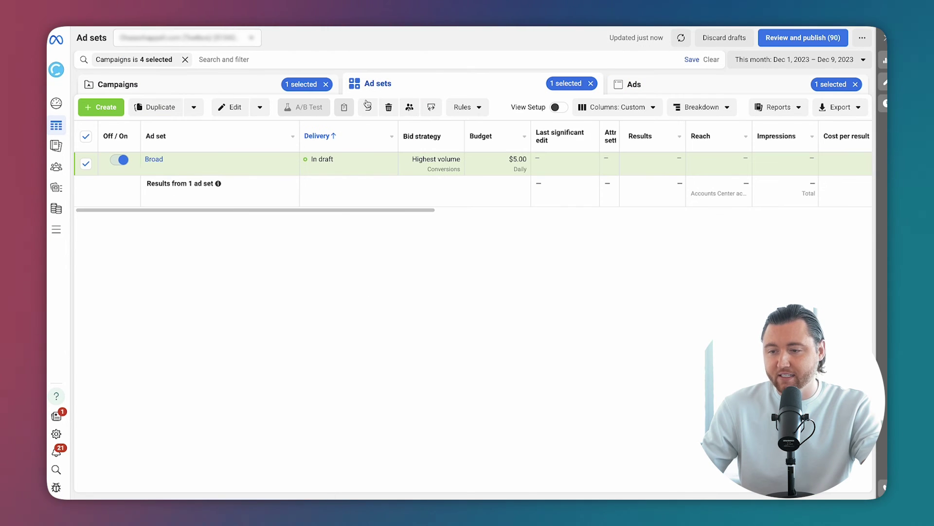
left_click(305, 90)
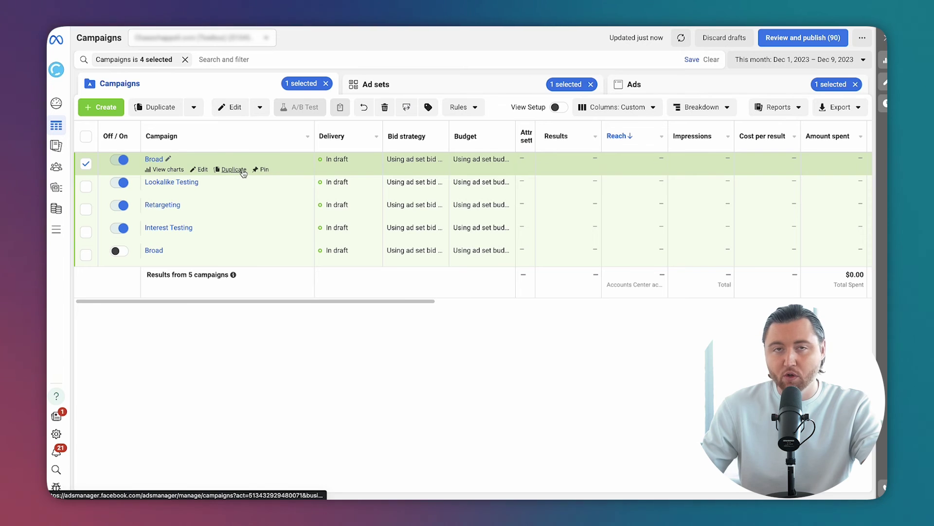
left_click(234, 170)
left_click(588, 336)
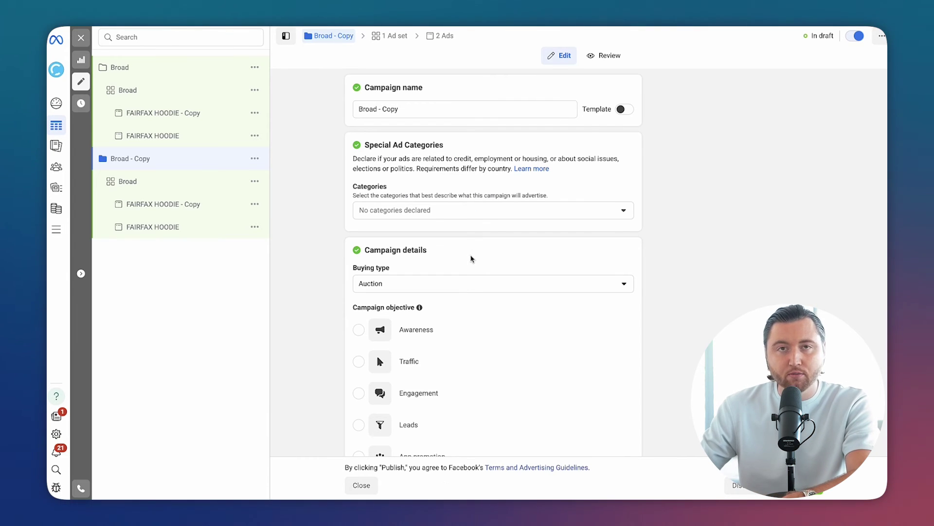
scroll(471, 258, "down", 6)
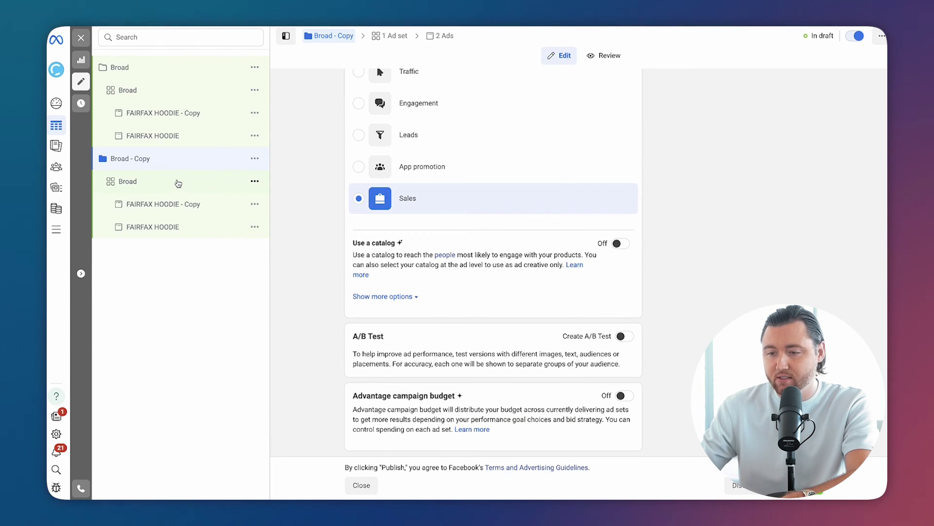
- Add the Clothing (apparel) interest to the copied campaign's ad set and rename the ad set Clothing (apparel)
left_click(178, 182)
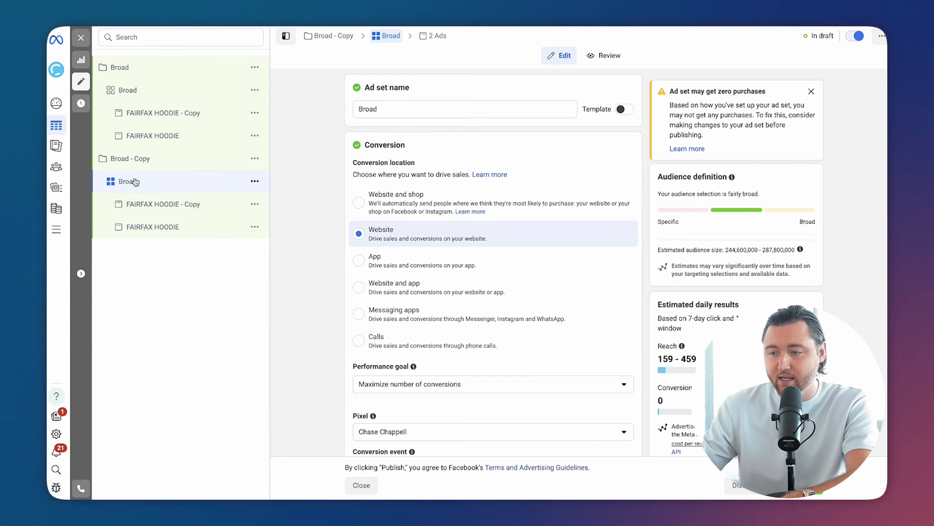
scroll(455, 237, "down", 15)
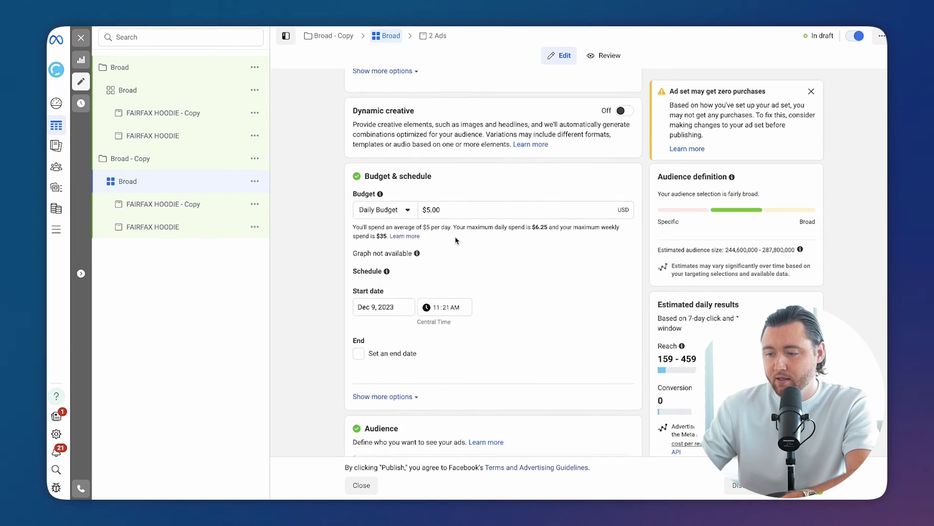
scroll(455, 237, "down", 6)
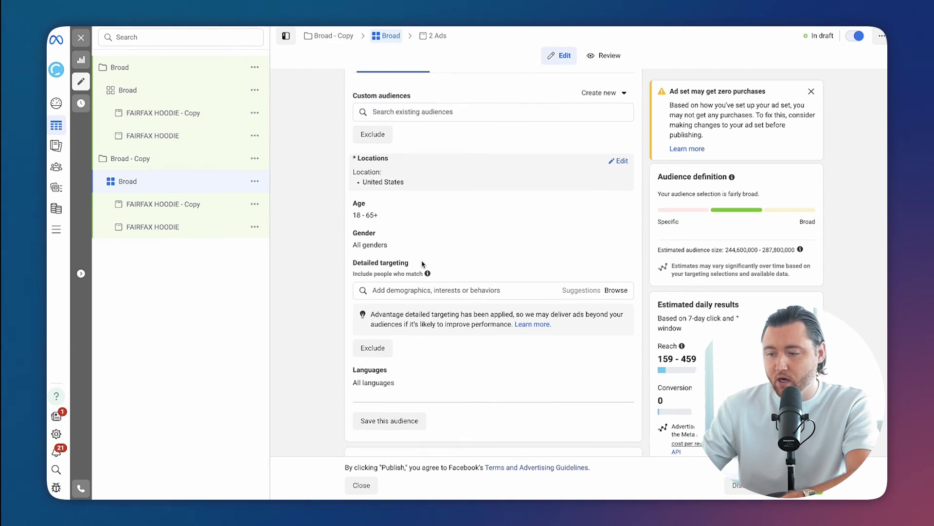
left_click(491, 295)
type("Clothing")
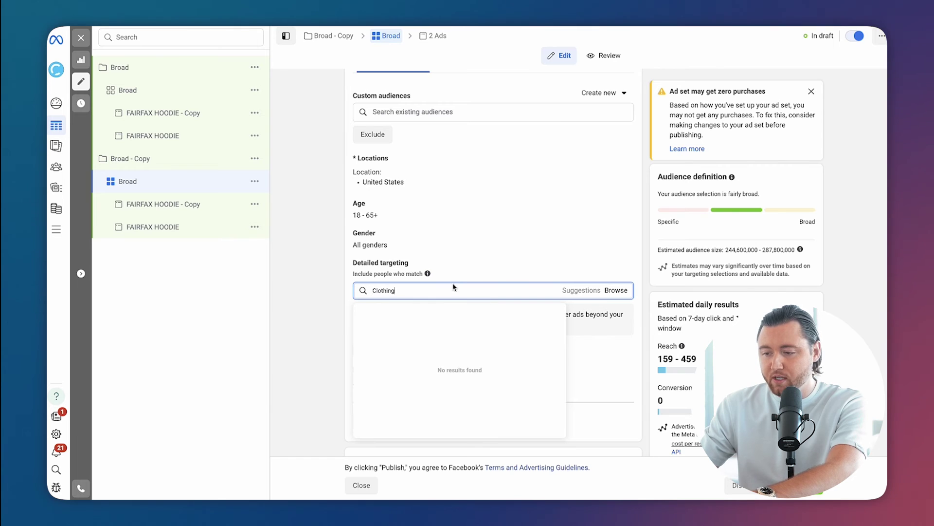
left_click(361, 309)
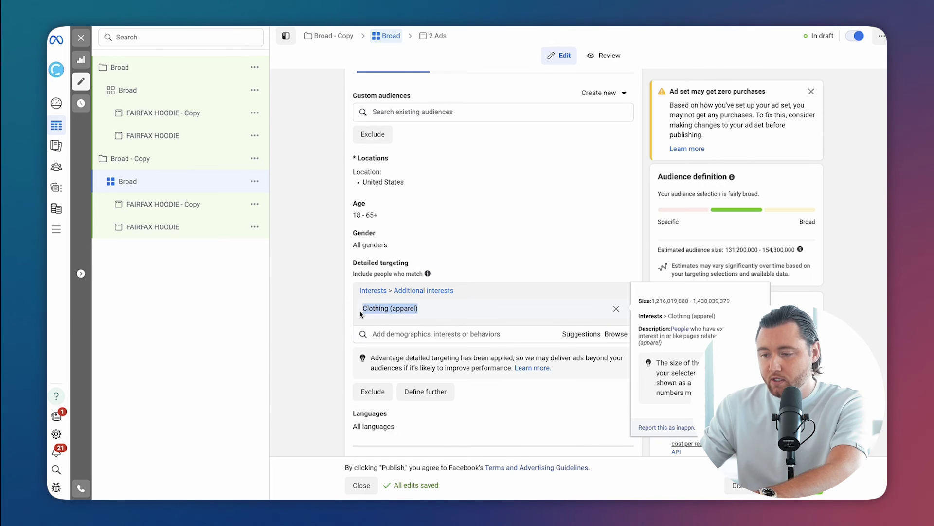
scroll(361, 313, "up", 15)
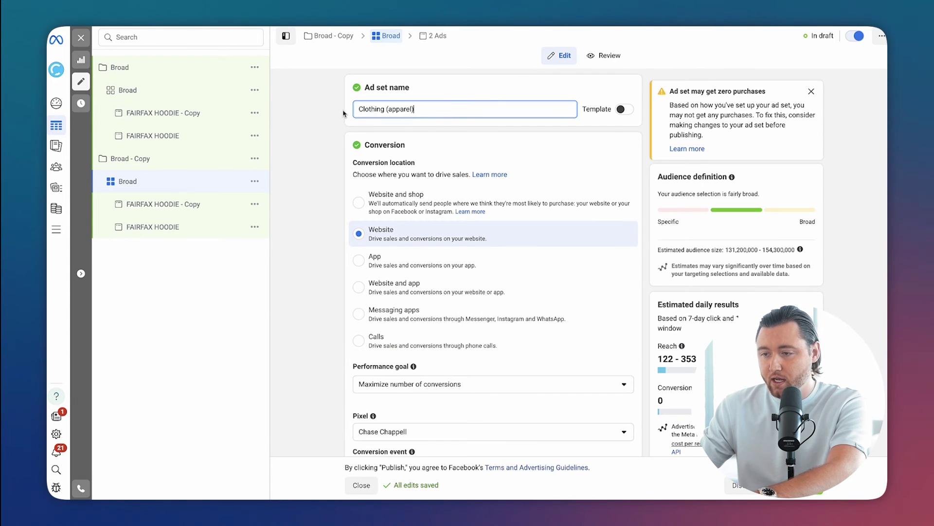
- Rename the copied Broad campaign as Interest Testing
left_click(197, 168)
type("In")
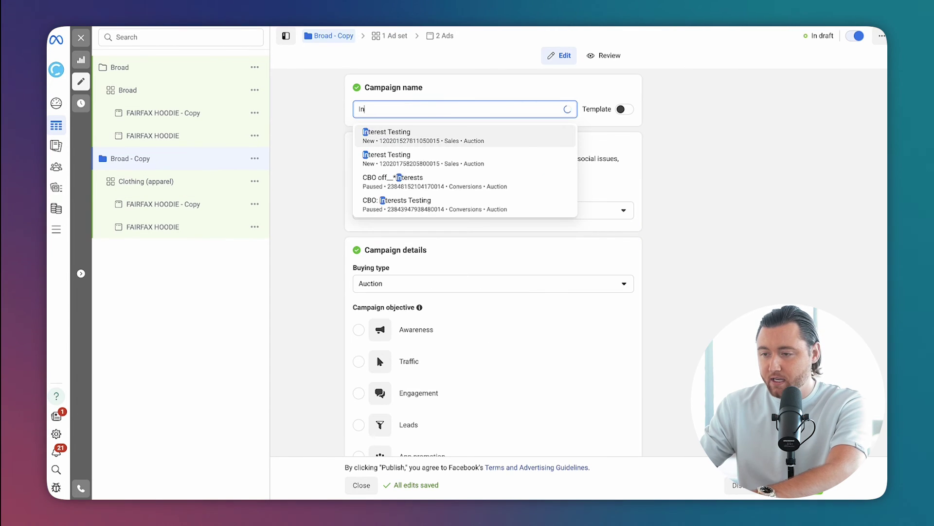
type("terest Testing")
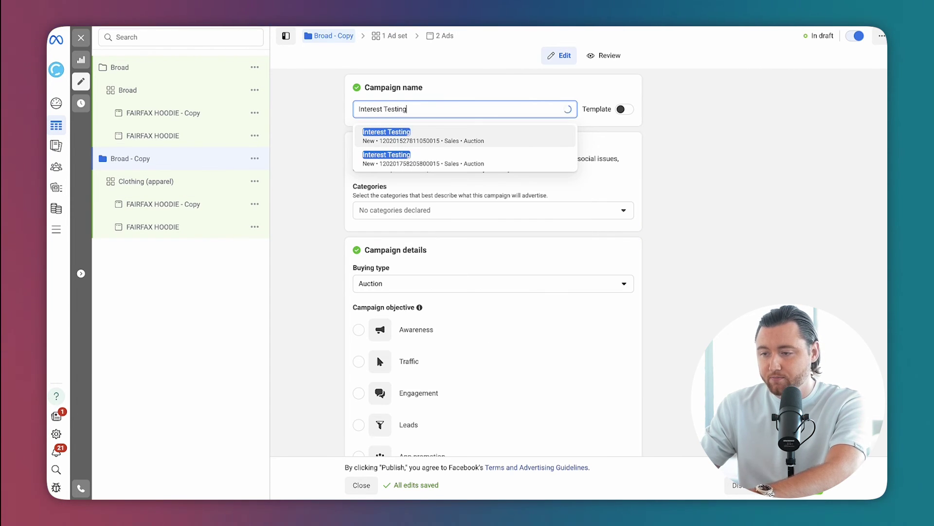
- Quickly duplicate the Clothing (apparel) ad set inside the Interest Testing campaign
left_click(234, 181)
left_click(255, 182)
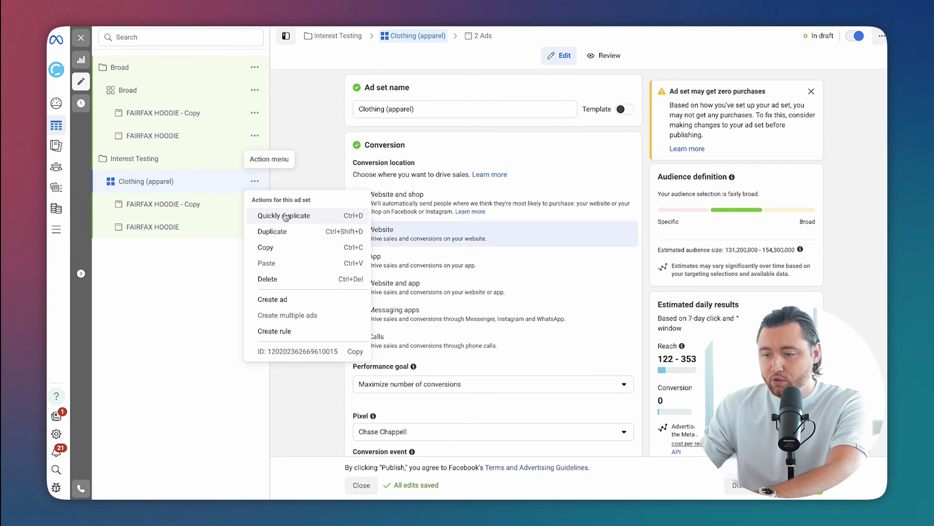
left_click(285, 215)
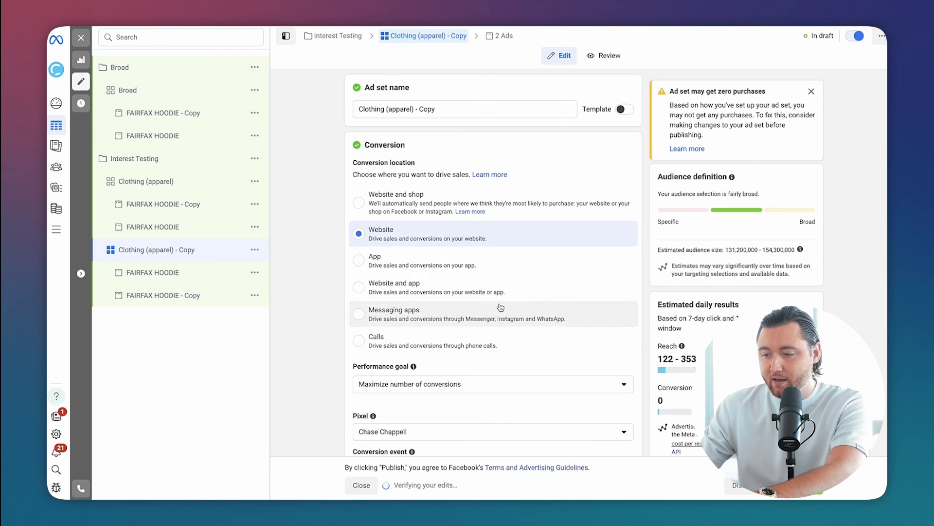
- Replace the duplicated ad set's Clothing (apparel) interest with the suggested Fashion accessories (accessories)
scroll(501, 307, "down", 20)
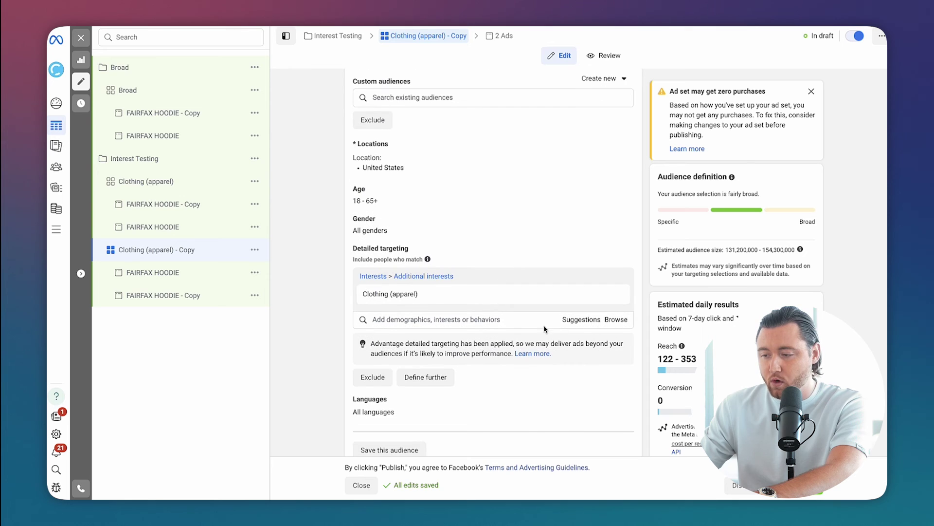
left_click(577, 325)
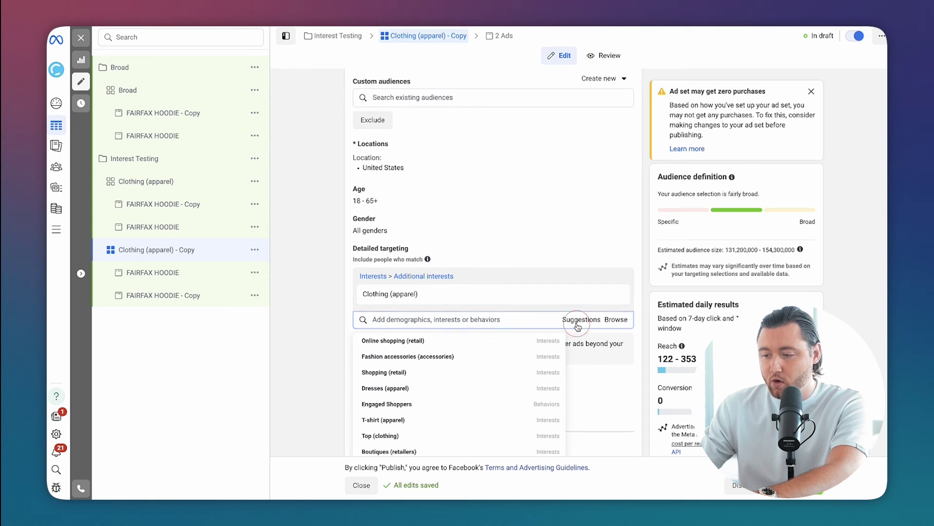
left_click(508, 358)
left_click(617, 296)
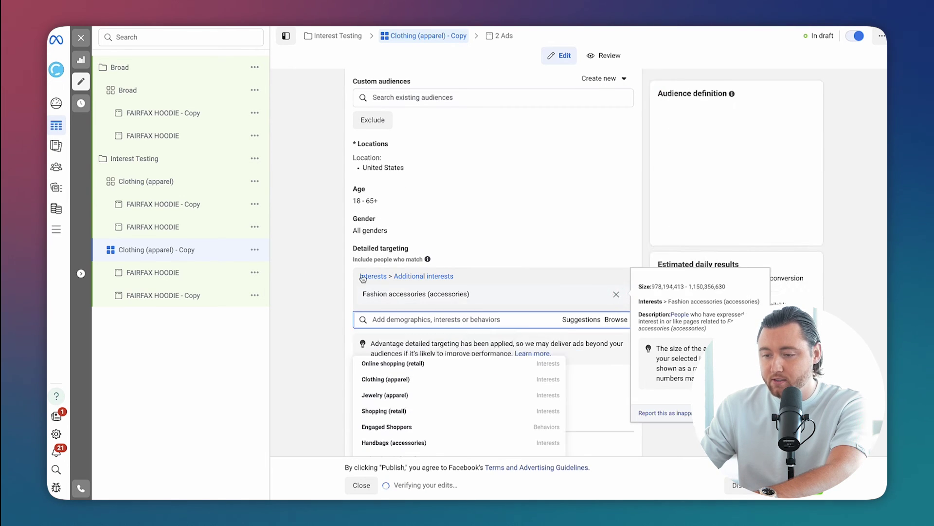
- Copy the interest's name and use it to rename the ad set Fashion accessories (accessories)
triple_click(359, 297)
key("super+c")
scroll(359, 299, "up", 20)
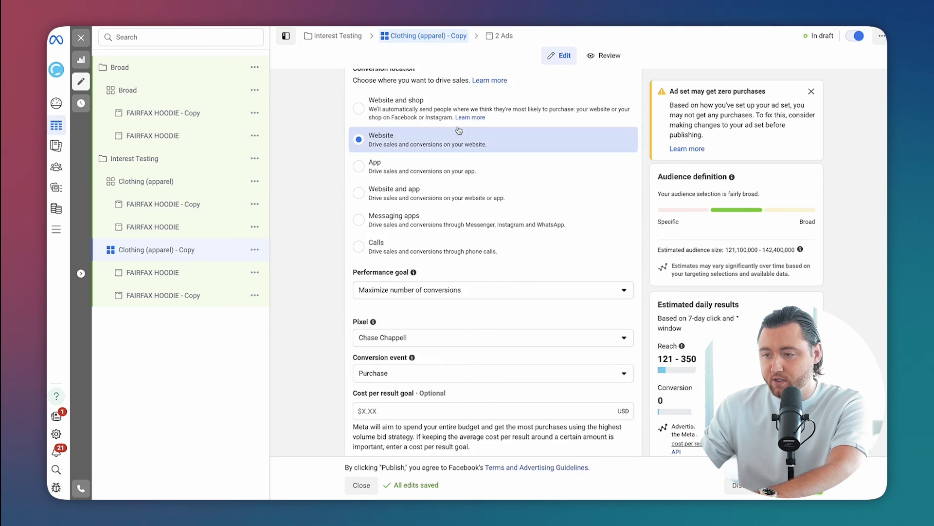
triple_click(459, 111)
key("super+v")
- Duplicate the Fashion accessories ad set into one that targets the Online shopping (retail) interest and carries that name
left_click(254, 250)
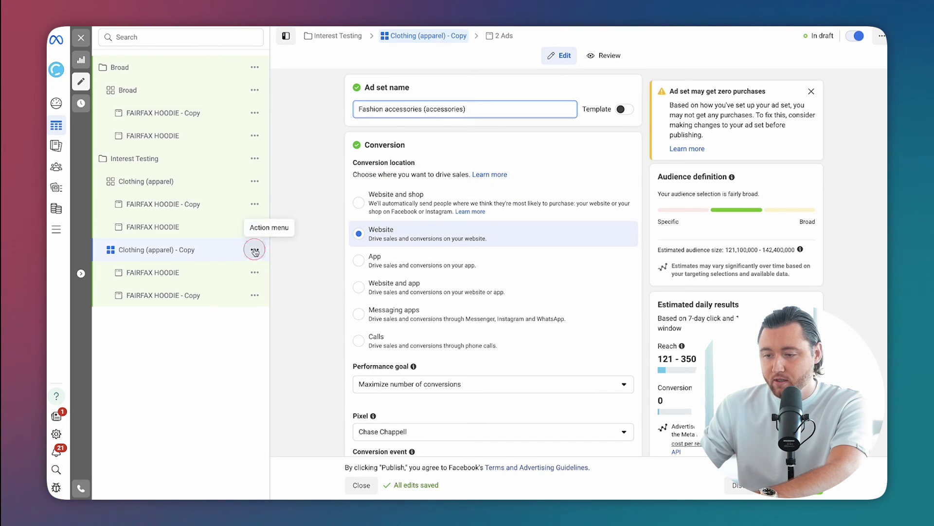
left_click(272, 285)
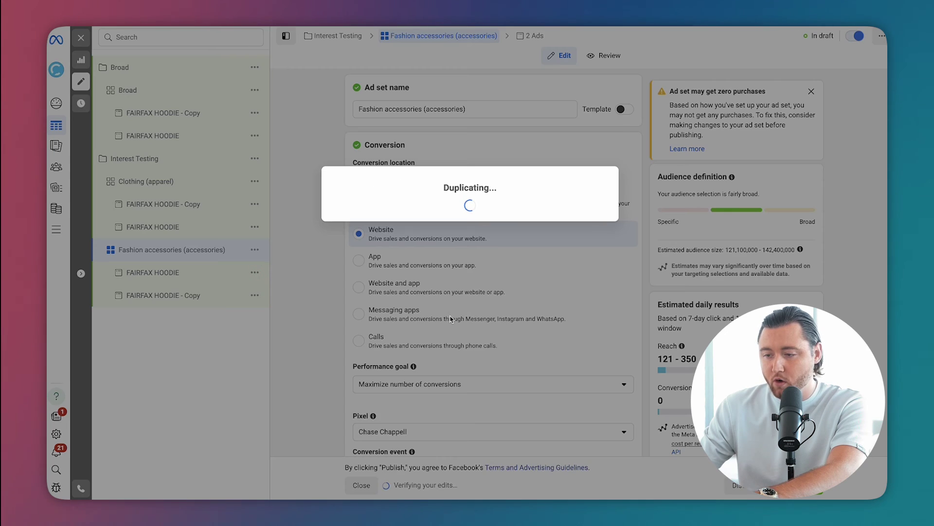
scroll(484, 340, "down", 20)
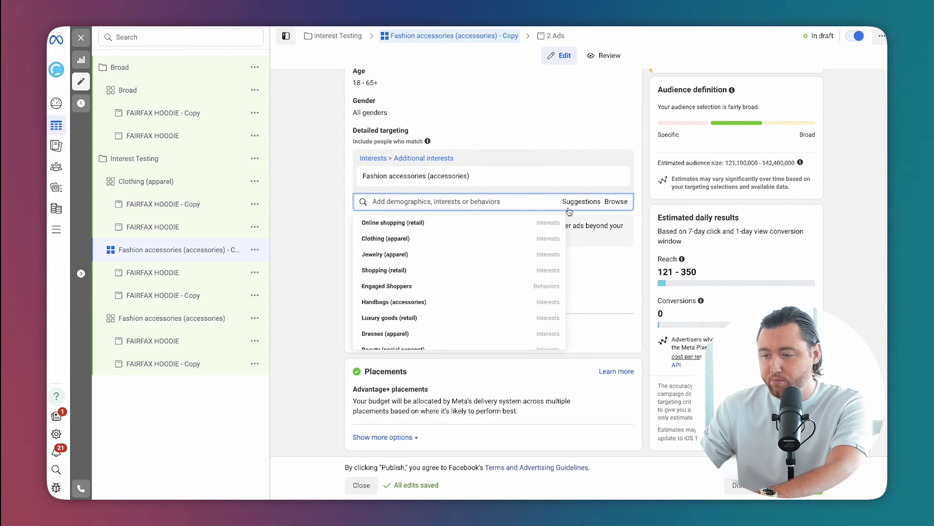
left_click(511, 107)
key("super+a")
type("Online shopping (retail)")
left_click(316, 110)
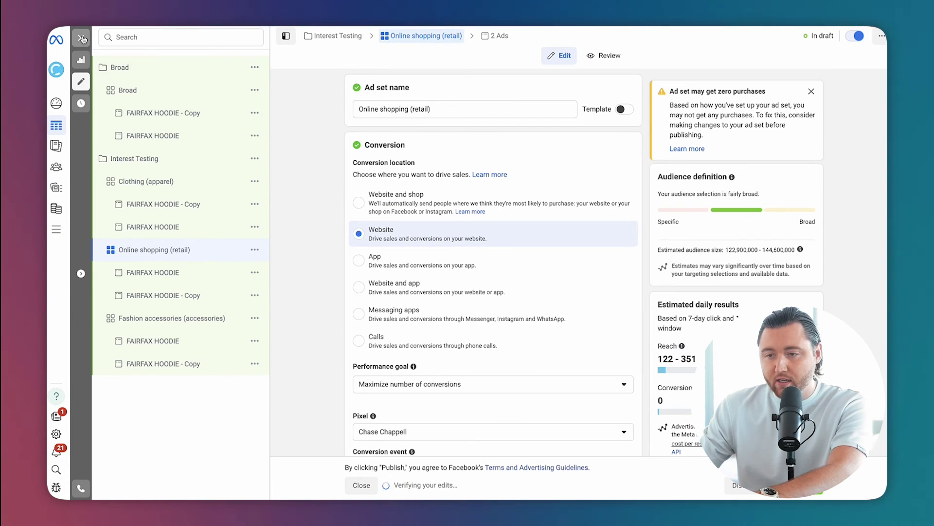
- Close the ad set editor, clear the Online shopping (retail) selection and view the list of ads
left_click(82, 38)
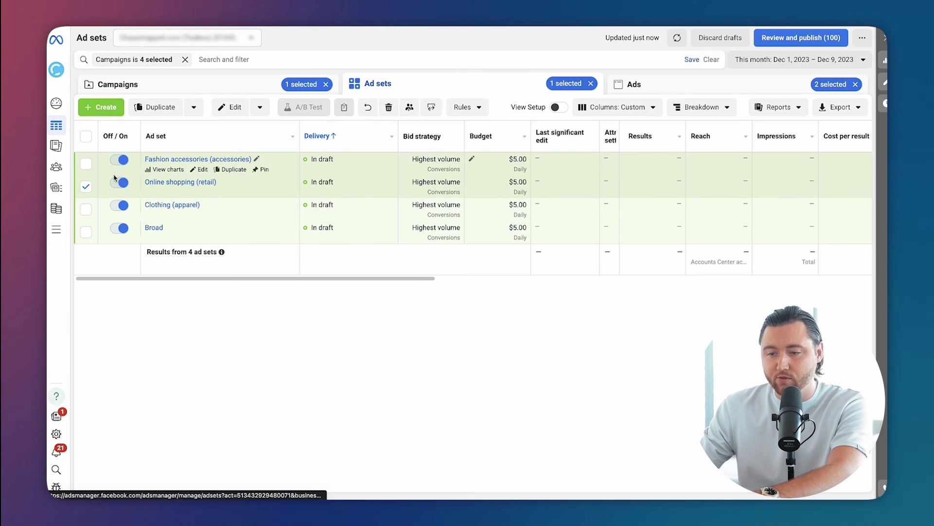
left_click(86, 187)
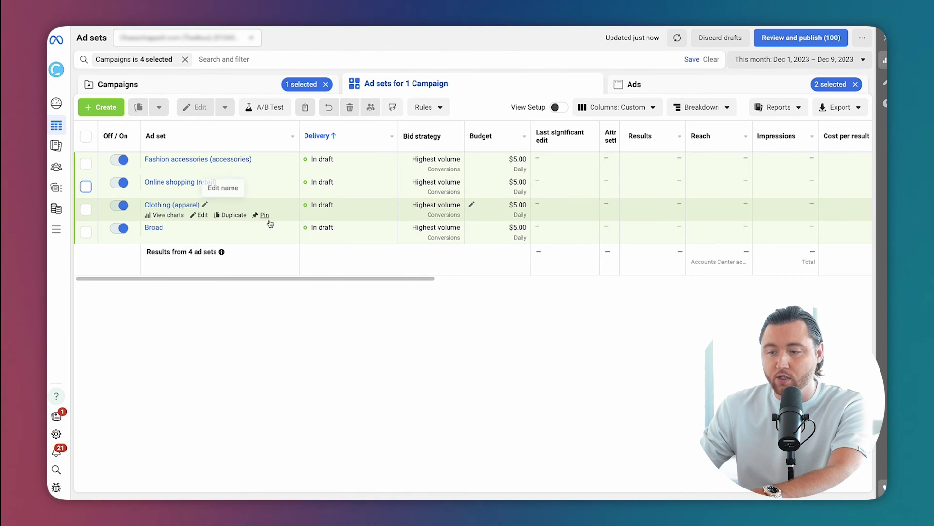
left_click(631, 87)
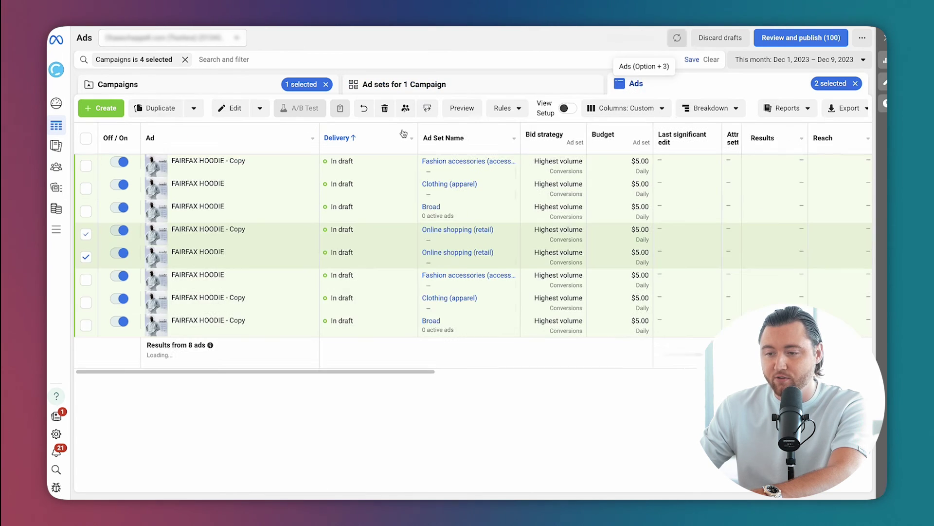
- Return to the campaign list, select the active Broad campaign instead of Interest Testing, and duplicate it
left_click(473, 89)
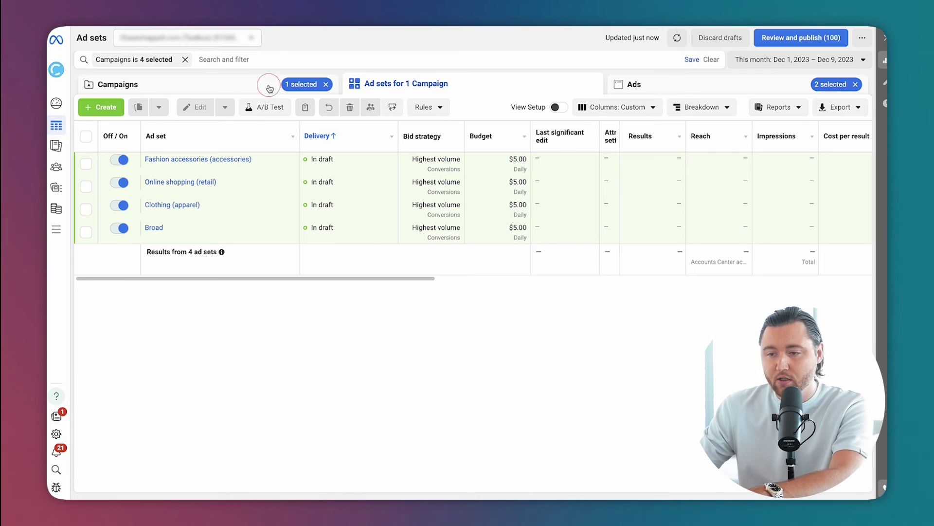
left_click(268, 84)
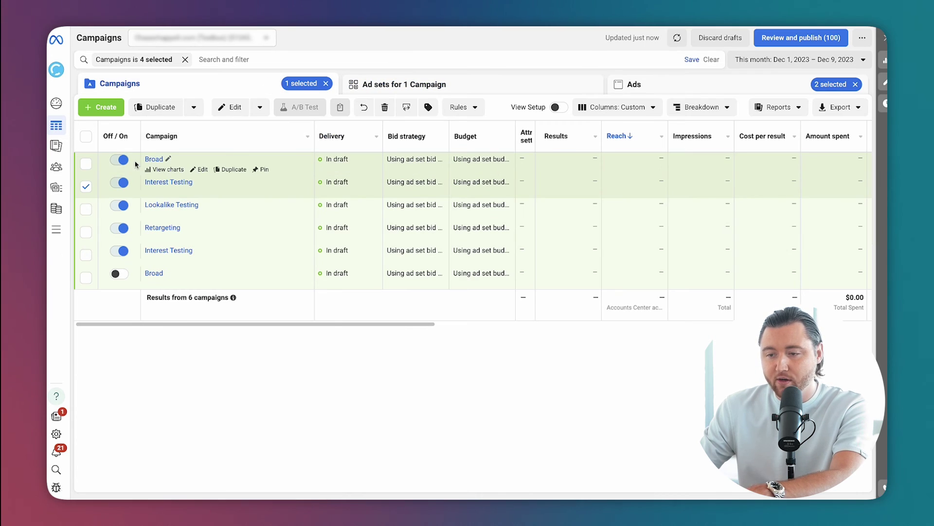
left_click(219, 159)
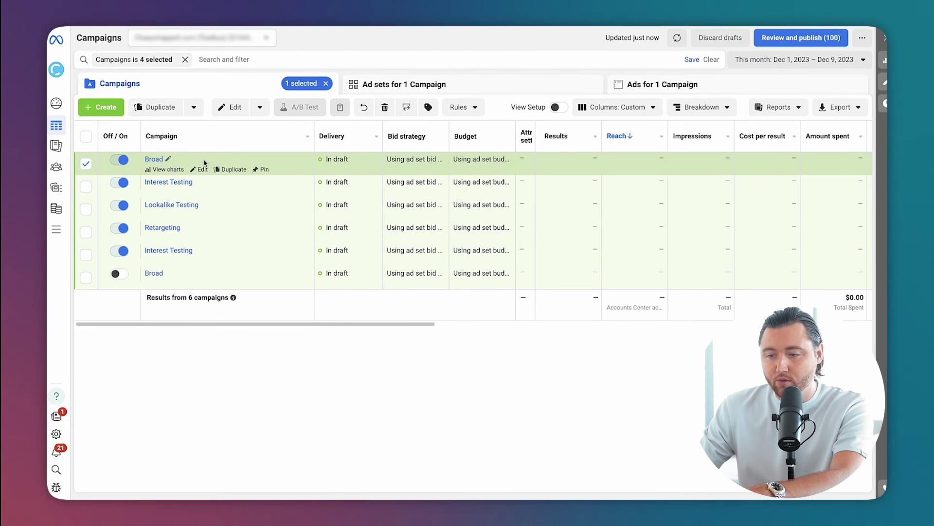
left_click(233, 169)
left_click(588, 292)
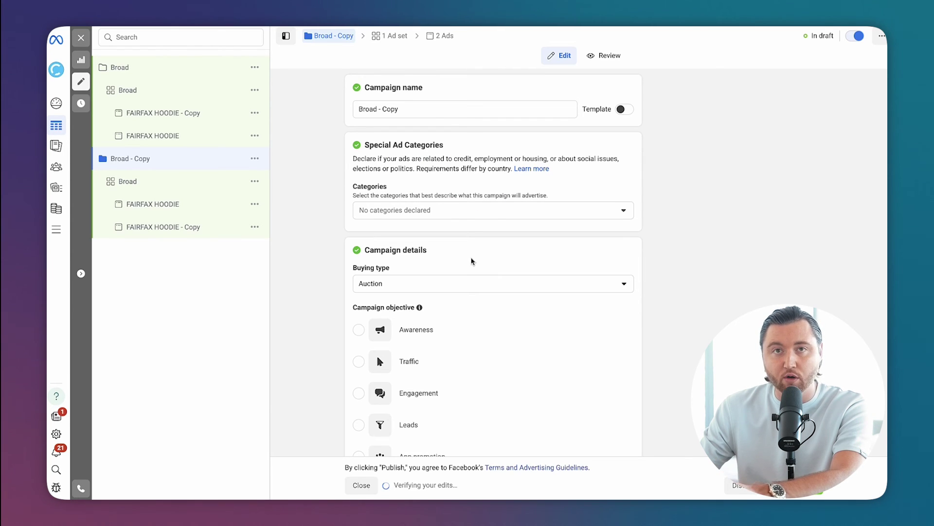
- Rename the duplicated Broad campaign as Retargeting, keeping its Sales objective
scroll(460, 288, "down", 3)
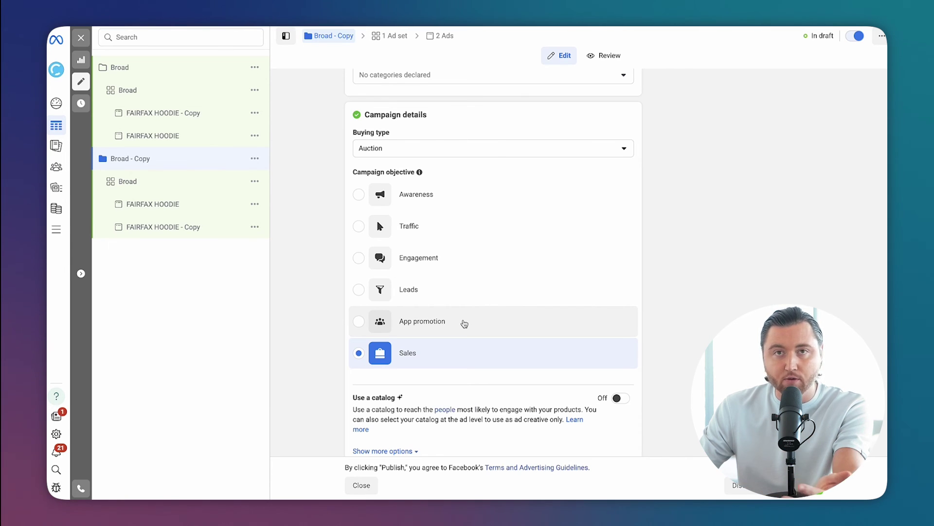
scroll(464, 324, "down", 2)
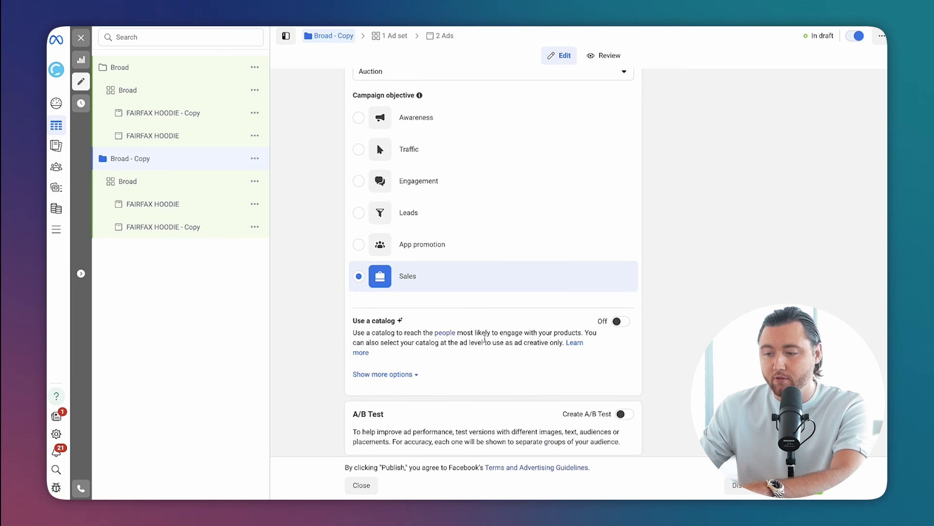
left_click_drag(421, 112, 359, 108)
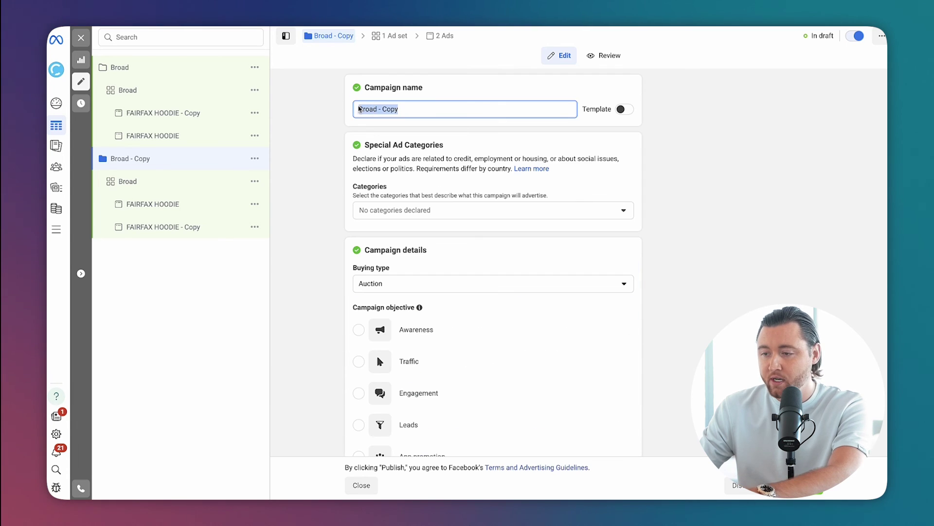
type("Re")
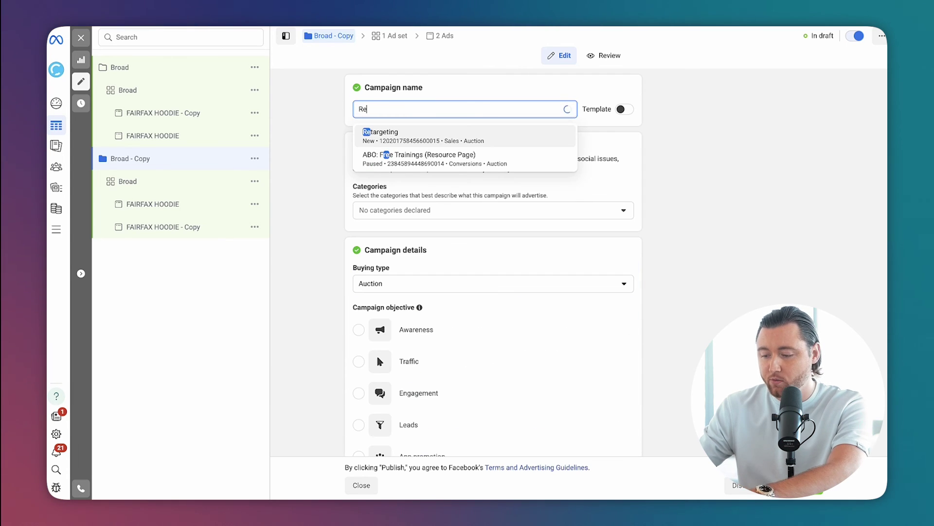
type("targeting")
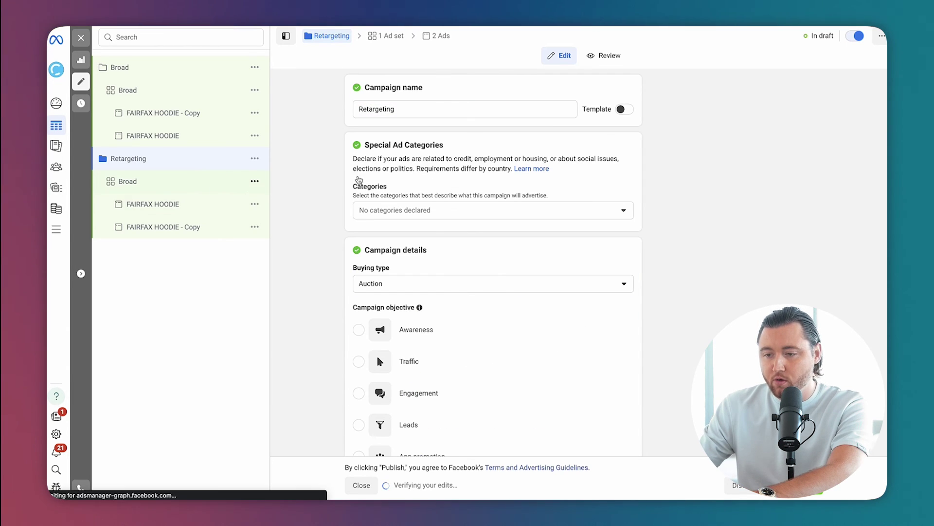
- Rename the Broad ad set inside the Retargeting campaign as Website Visitors 180 days
left_click(210, 182)
type("Website")
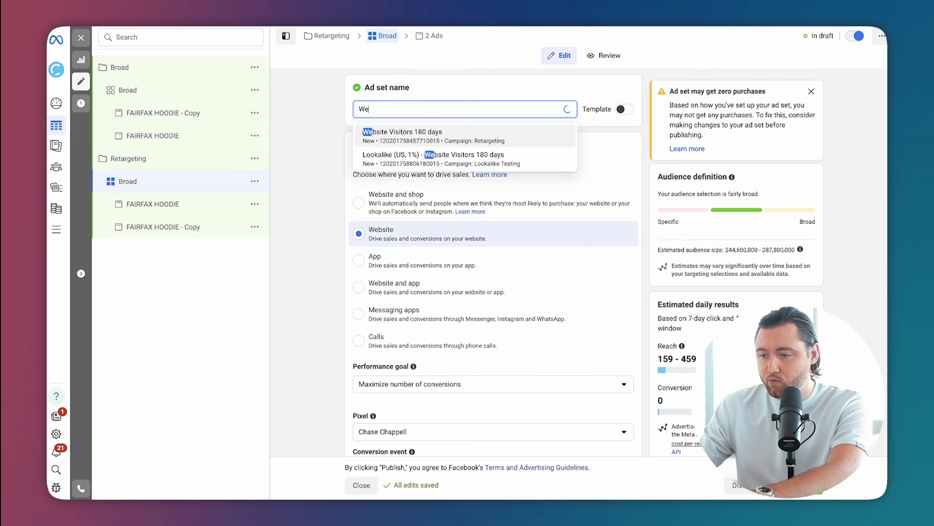
left_click(394, 131)
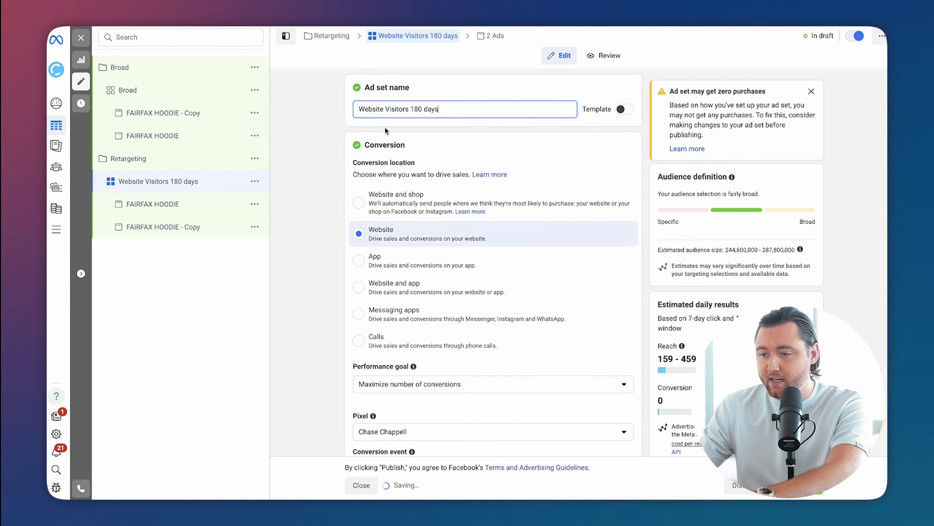
- Start a new custom audience for the ad set with Website as its source
scroll(381, 158, "down", 12)
scroll(380, 159, "down", 1)
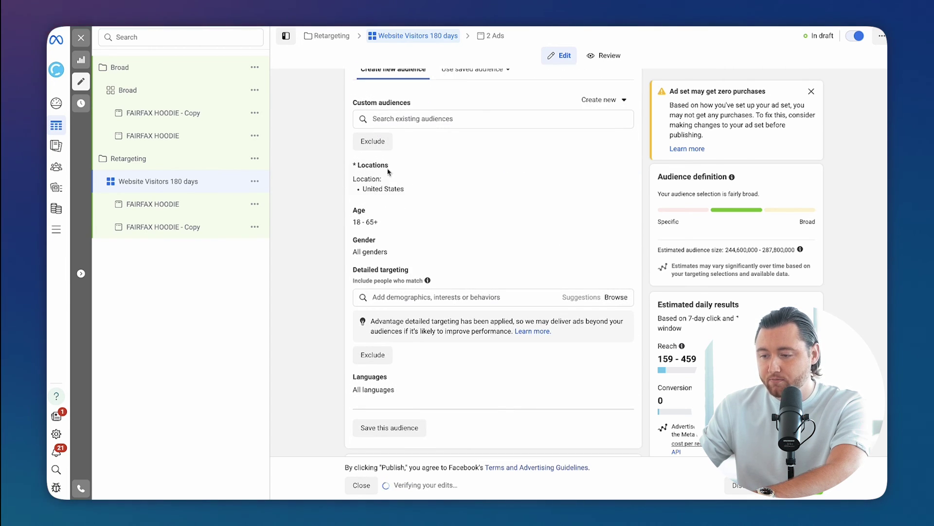
scroll(595, 306, "up", 4)
left_click(596, 302)
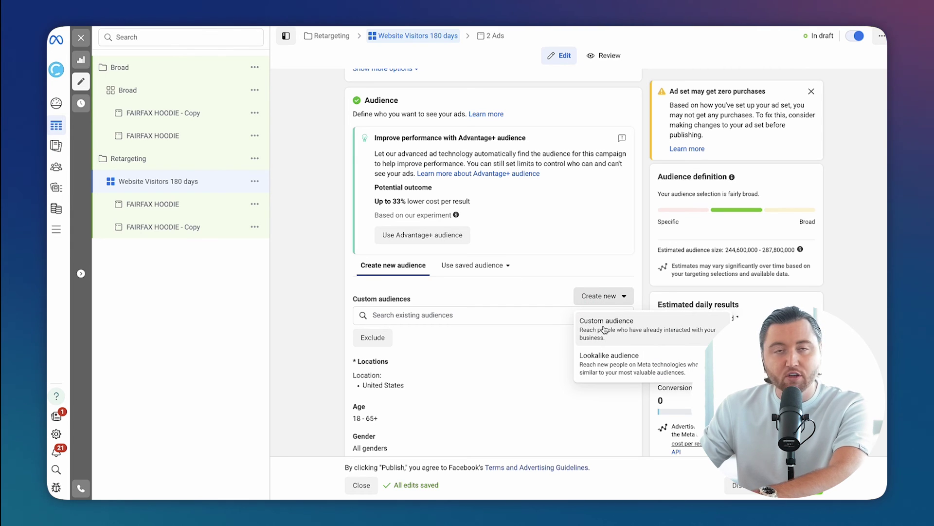
left_click(604, 330)
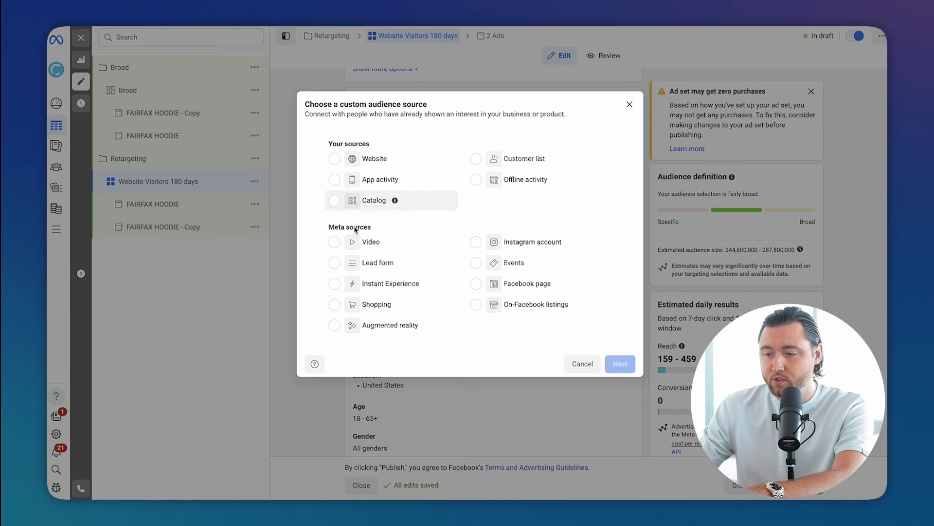
left_click(376, 160)
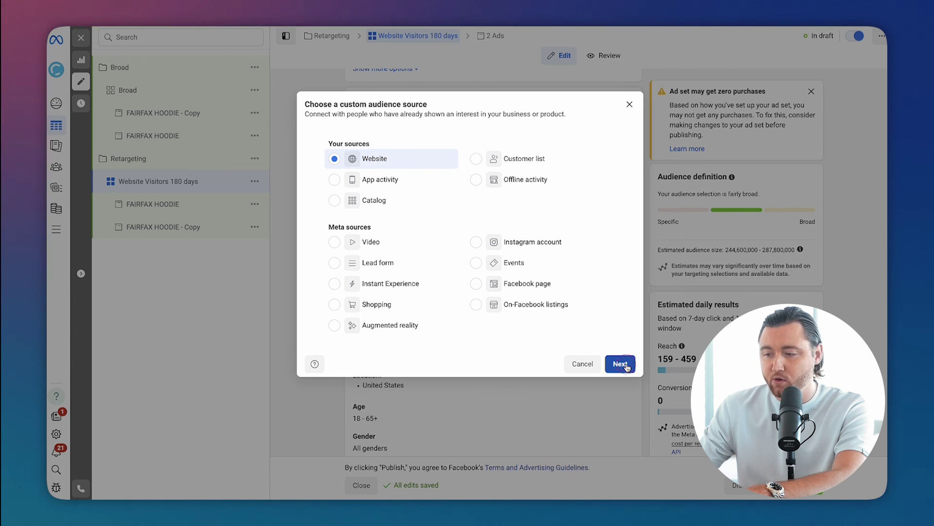
left_click(626, 365)
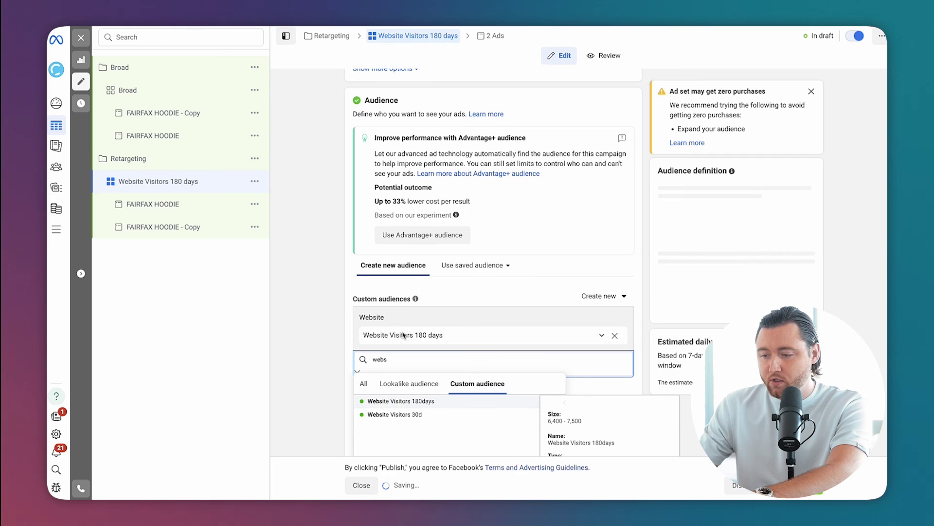
- Target the Website Visitors 180 days custom audience and turn off reaching people beyond the custom audience
left_click(379, 403)
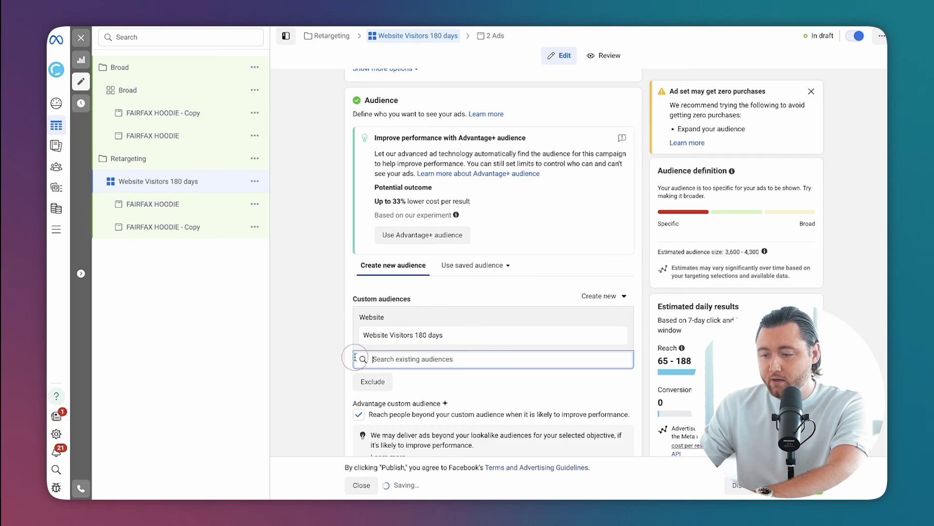
left_click(360, 359)
left_click(369, 334)
scroll(346, 358, "down", 3)
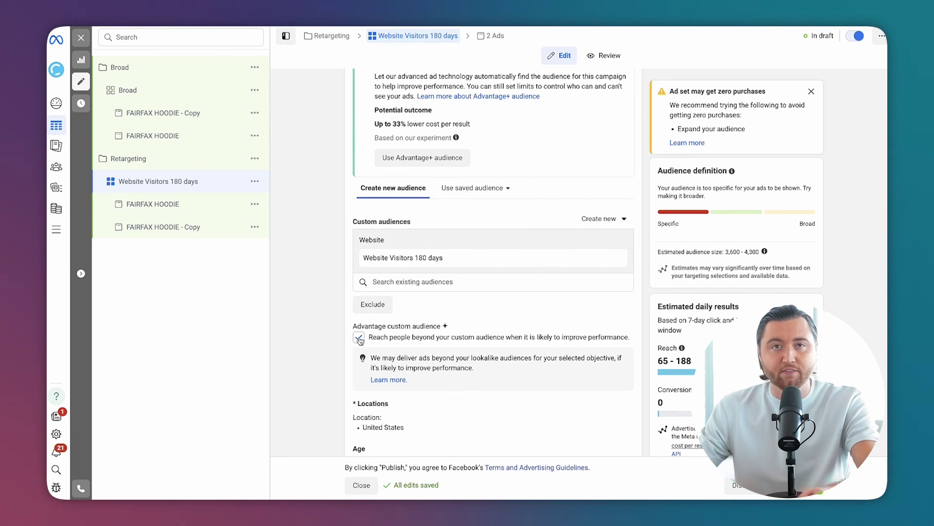
left_click(359, 337)
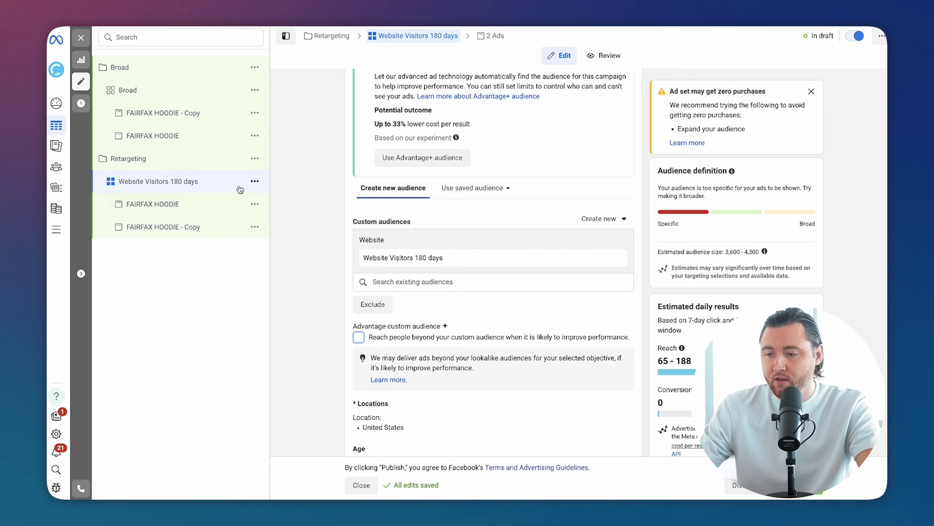
- Duplicate the Website Visitors 180 days ad set and add an Instagram account custom audience named Instagram Engagers 365days to the copy
left_click(284, 215)
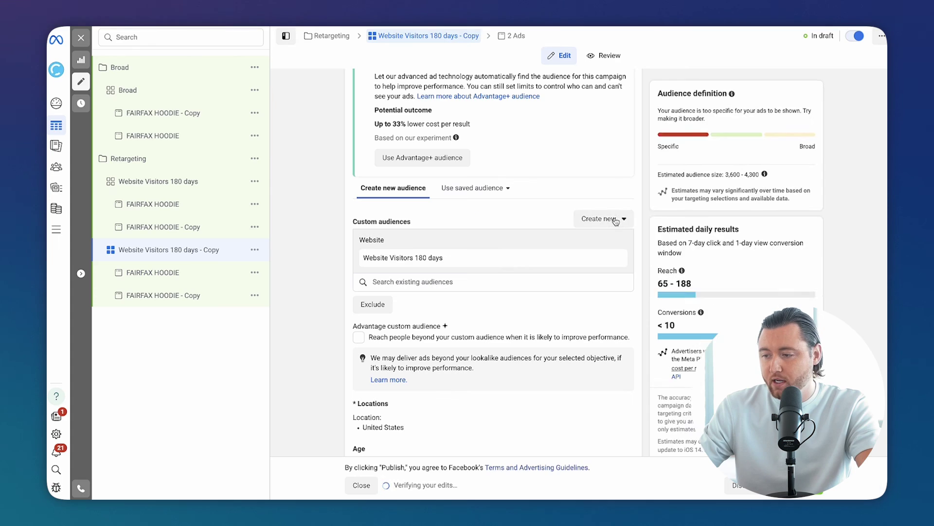
left_click(602, 218)
left_click(606, 245)
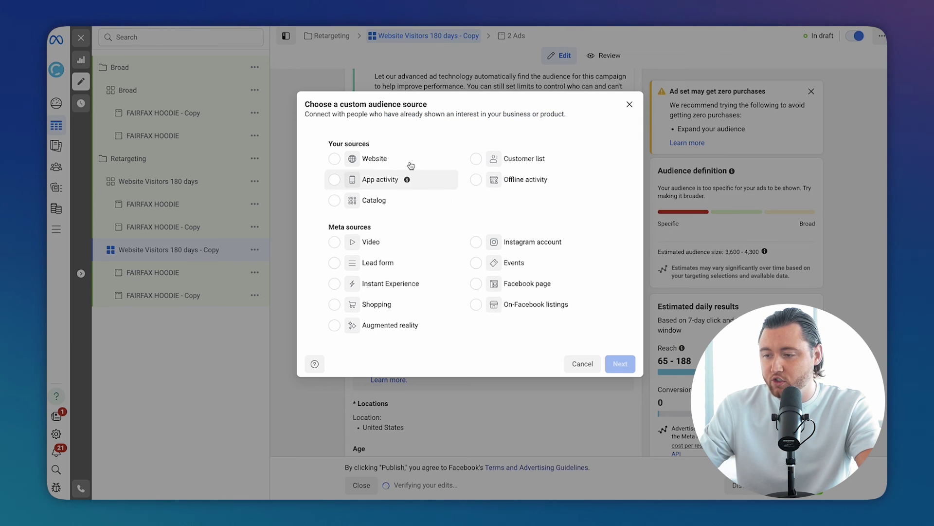
left_click(476, 242)
key("Return")
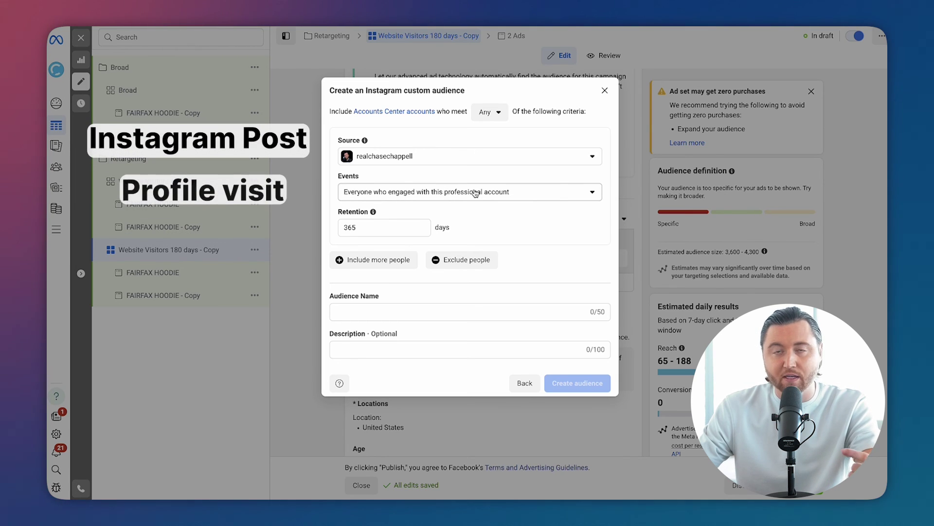
left_click(367, 311)
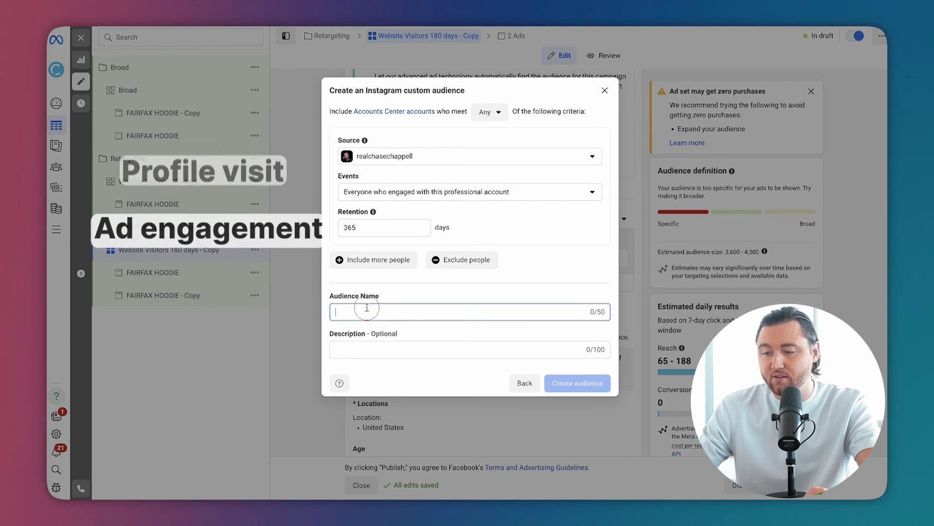
type("Instagram Enagers 365 D")
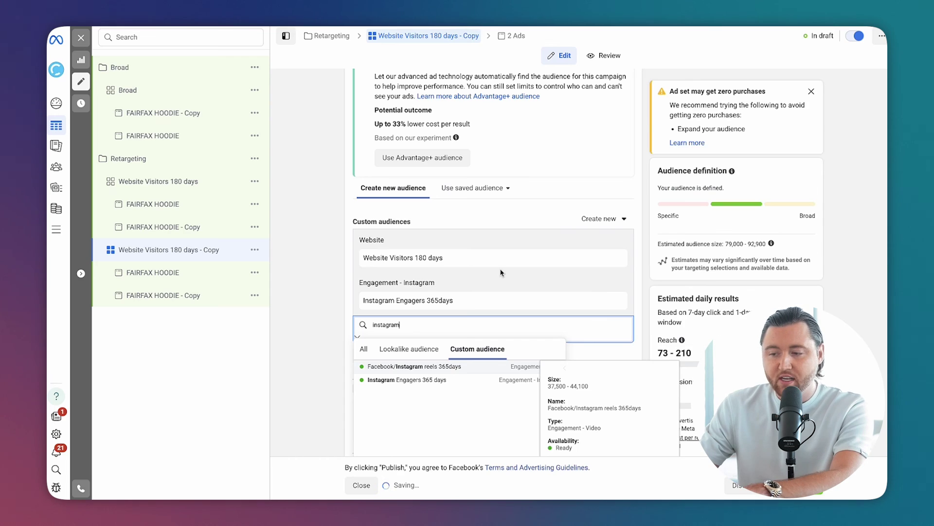
- Remove the Website Visitors 180 days audience from the copied ad set and rename the ad set Instagram Engagers 365days
left_click(435, 269)
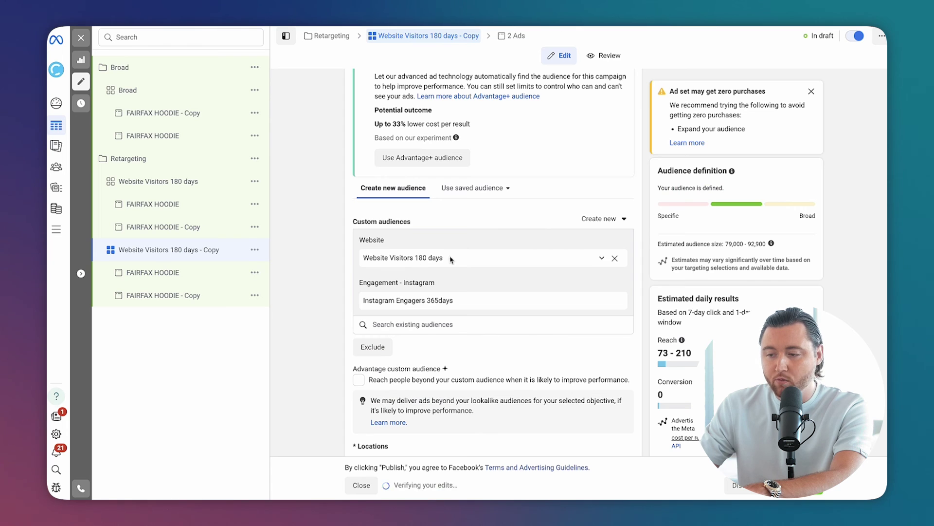
left_click(615, 258)
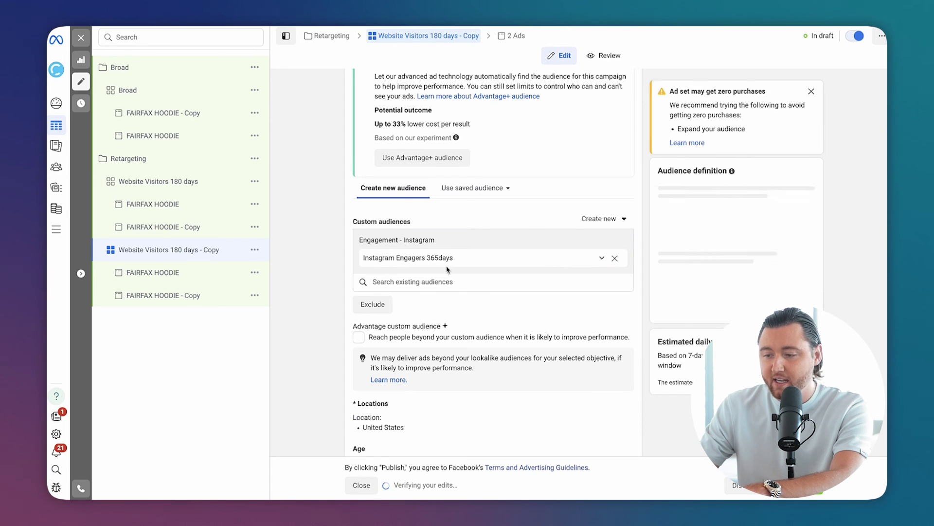
scroll(437, 134, "up", 10)
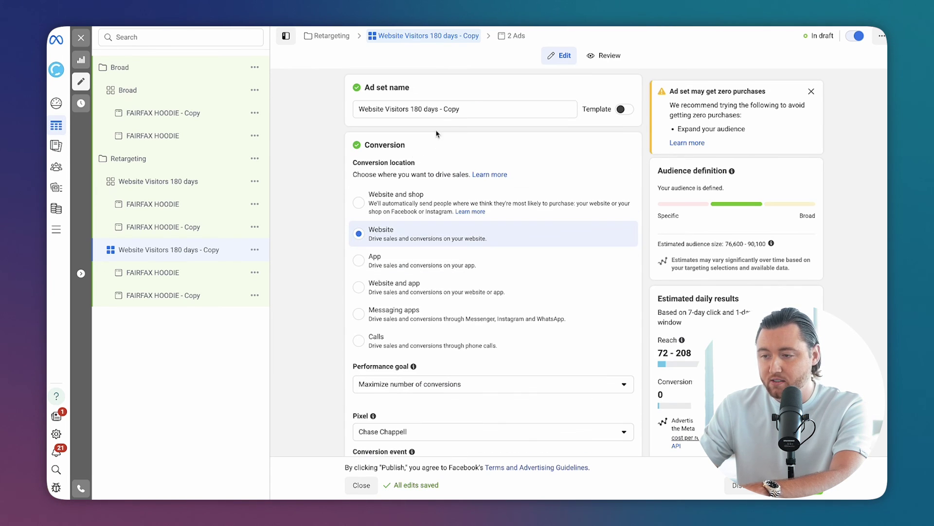
scroll(328, 117, "down", 10)
scroll(378, 182, "up", 3)
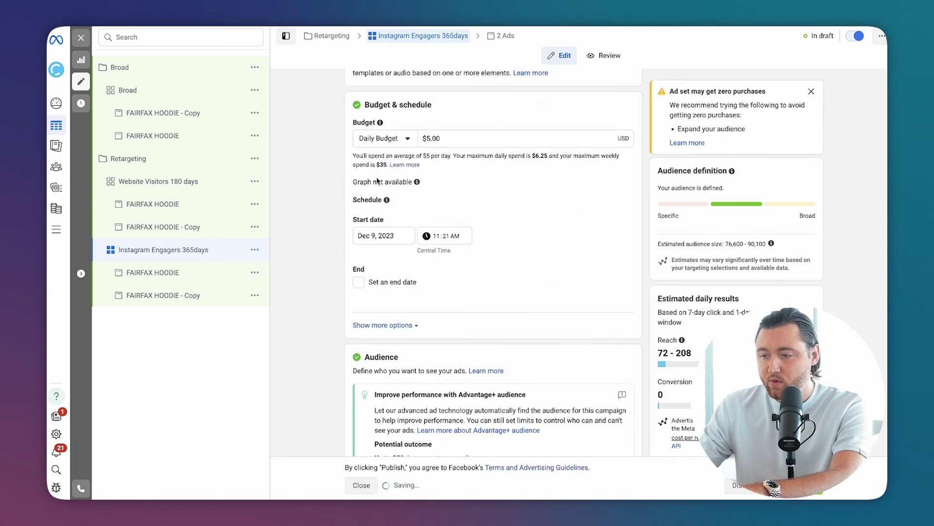
- Add the Facebook page audience Facebook Page Engagers 365 Days and rename the ad set Instagram Engagers 365days / Facebook Page Engagers 365 Days
scroll(378, 181, "down", 10)
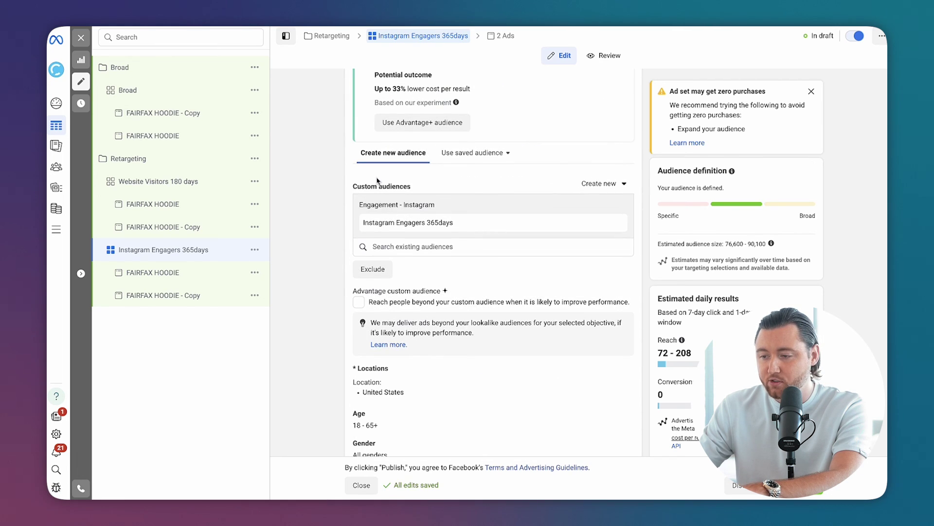
left_click(596, 191)
left_click(609, 225)
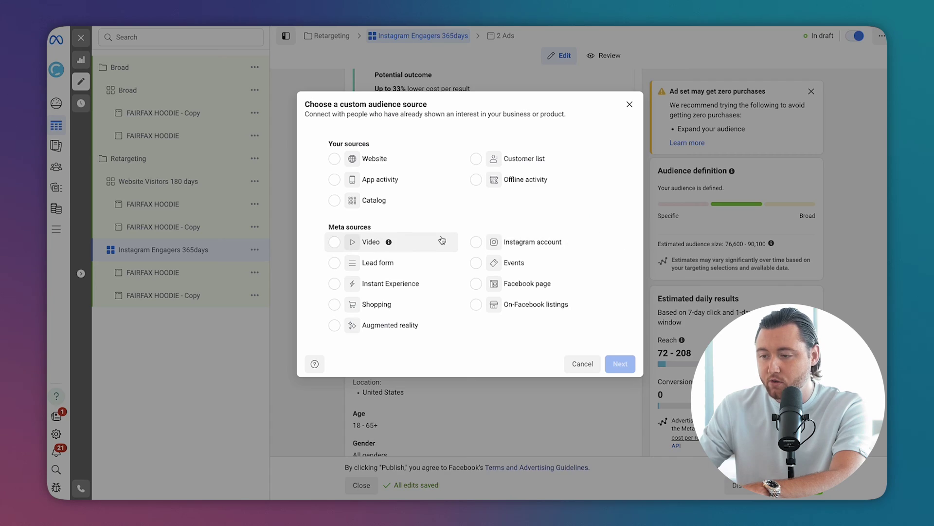
left_click(515, 283)
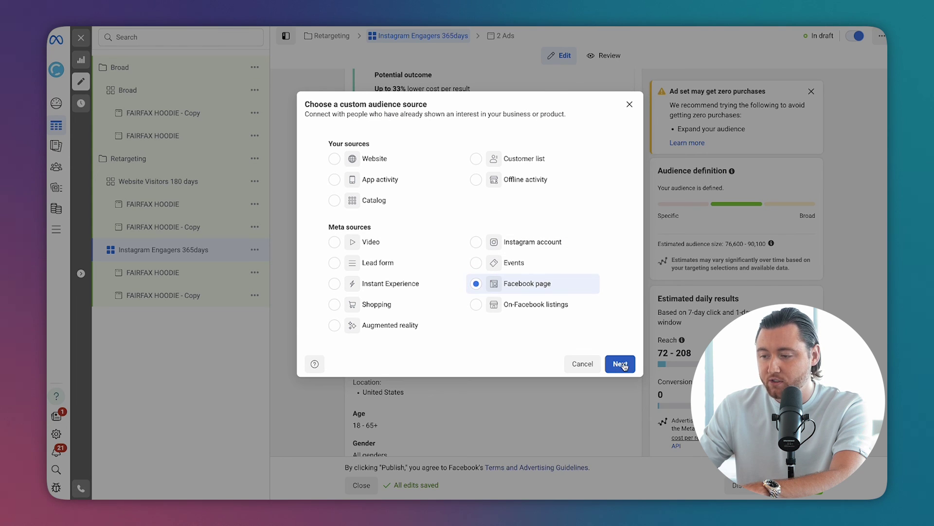
left_click(621, 365)
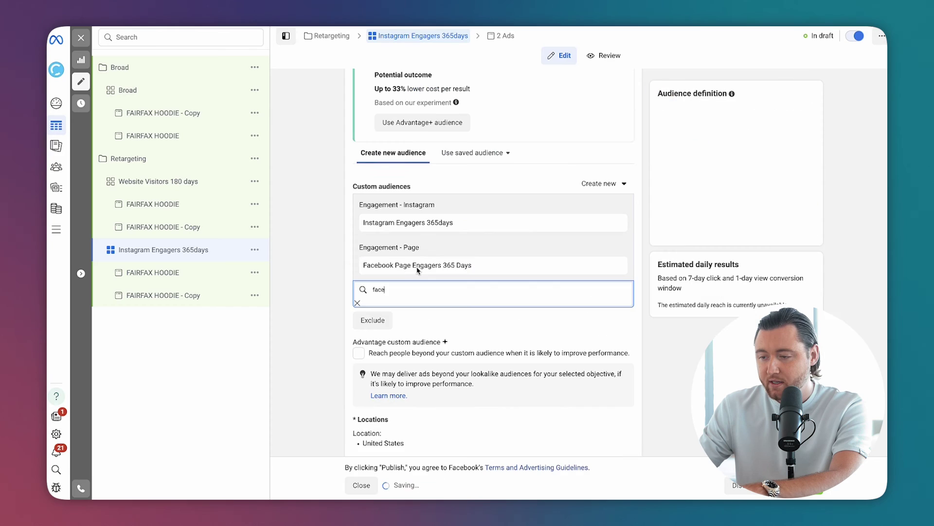
left_click_drag(363, 265, 382, 266)
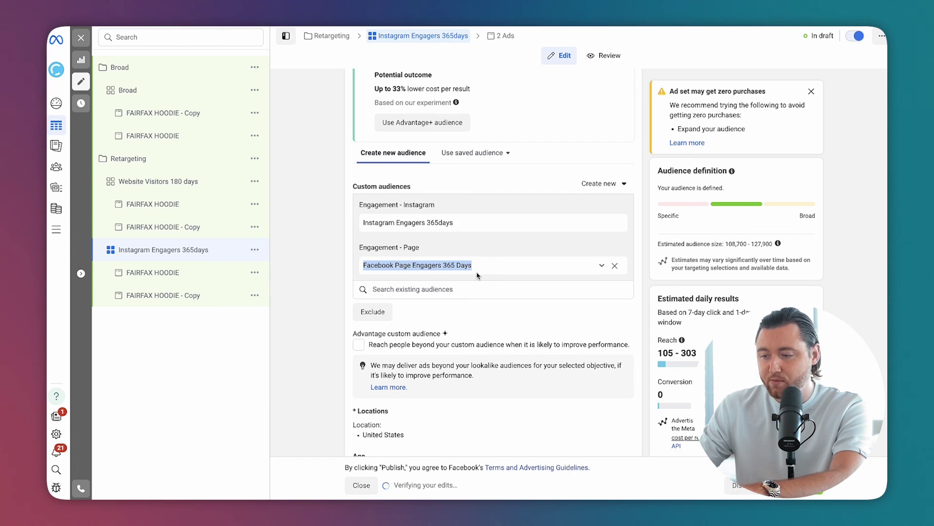
scroll(495, 269, "up", 10)
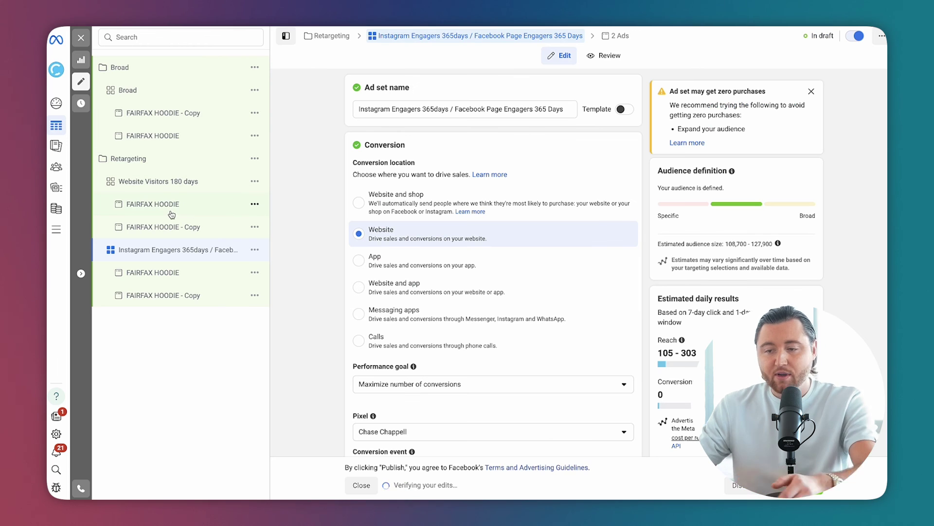